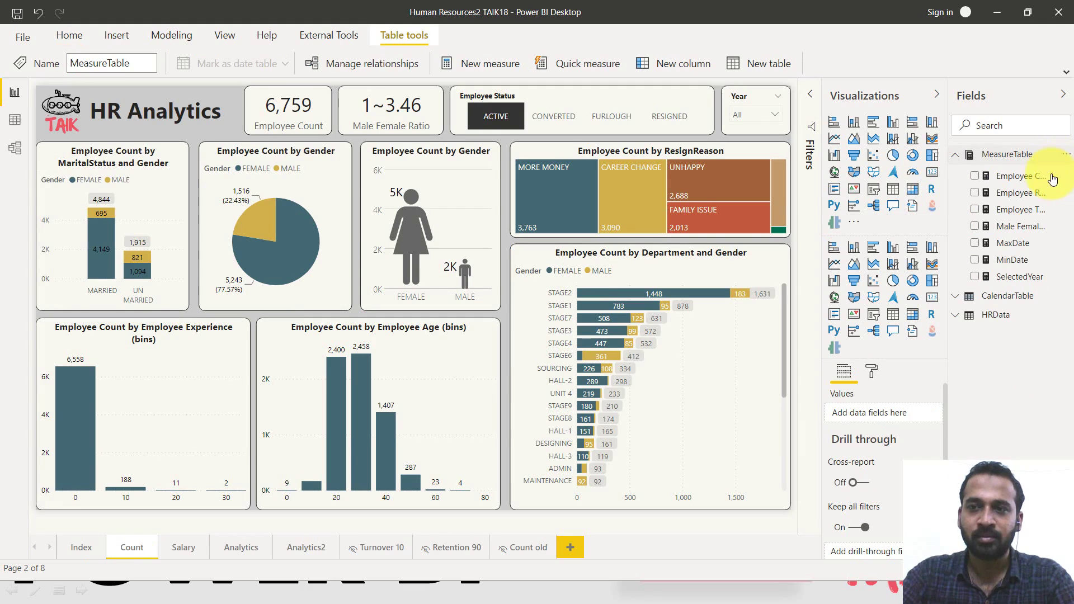
Display the DAX formulas of the MinDate and MaxDate measures in the finished report
click(1012, 260)
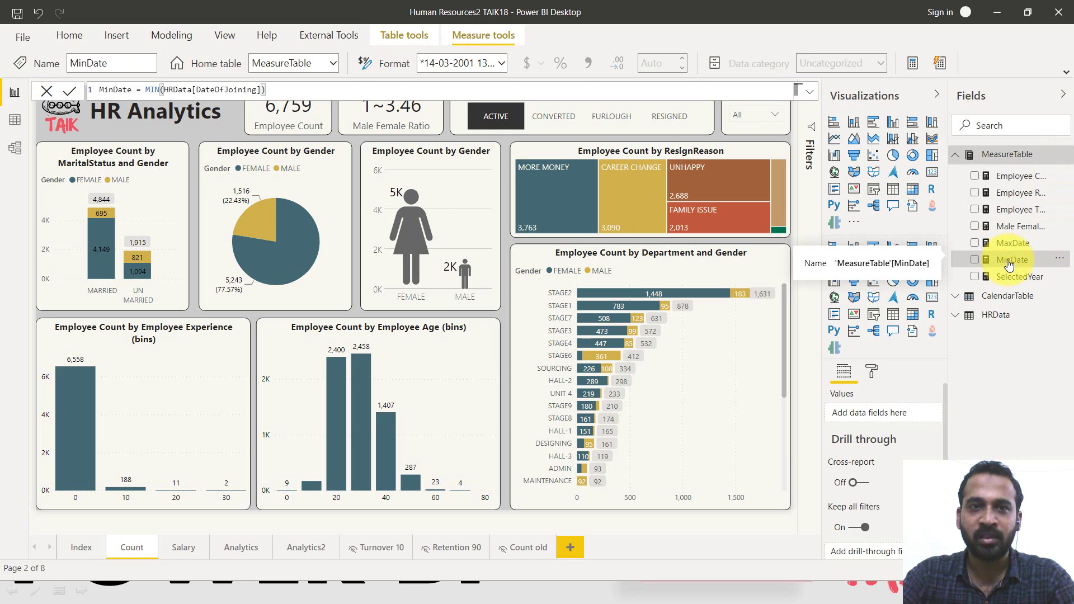
click(1016, 244)
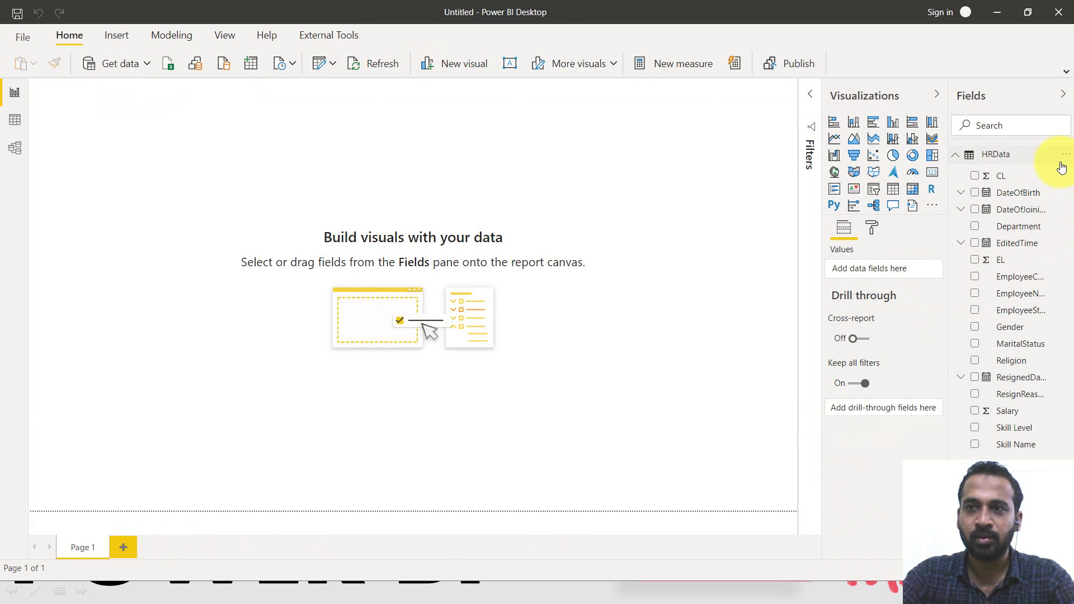
Create the measure MinDate = MIN(HRData[DateOfJoining]) in the HRData table
click(1067, 157)
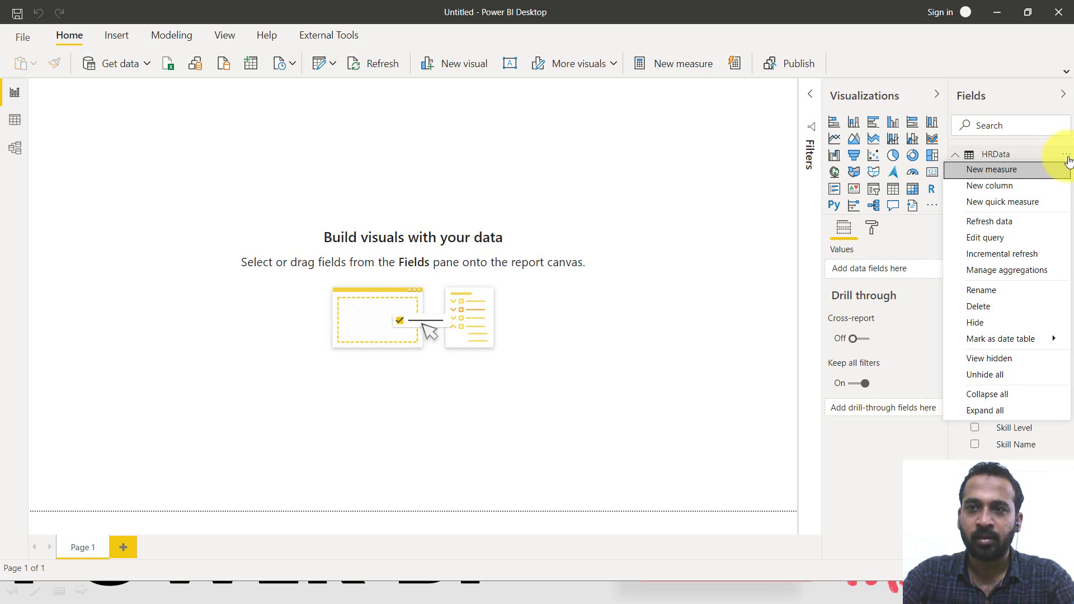
click(1016, 170)
text(MinDate = )
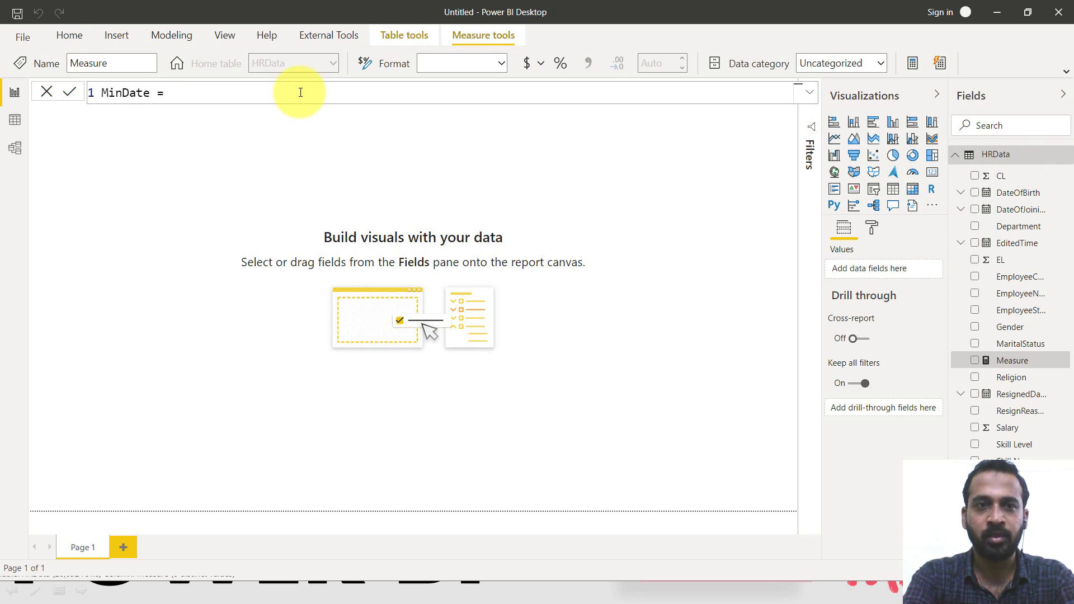
text(MIN()
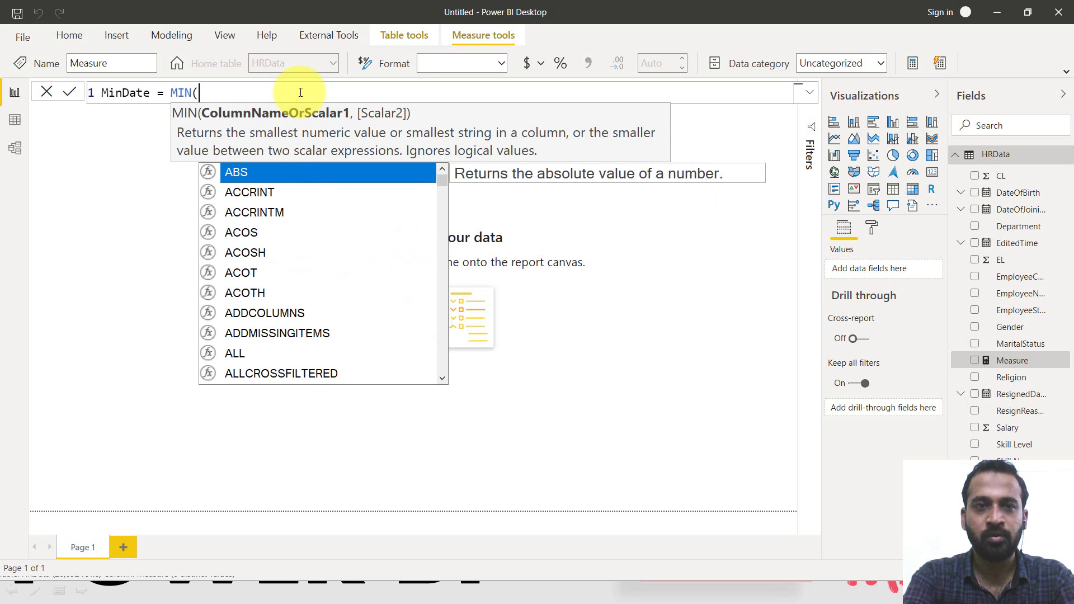
text(DATEOF)
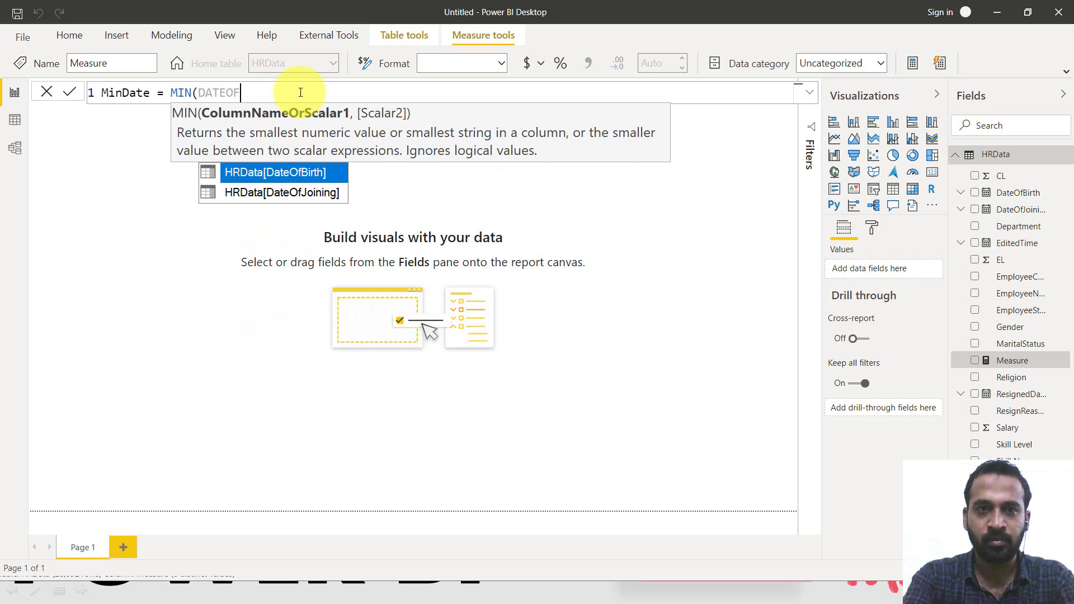
key(Down)
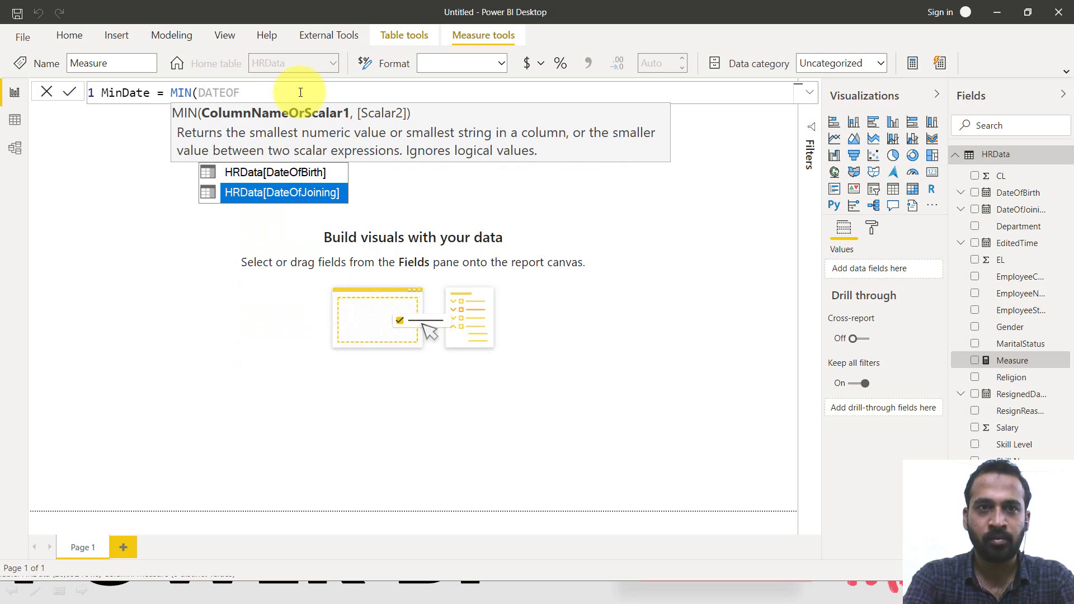
key(Tab)
text())
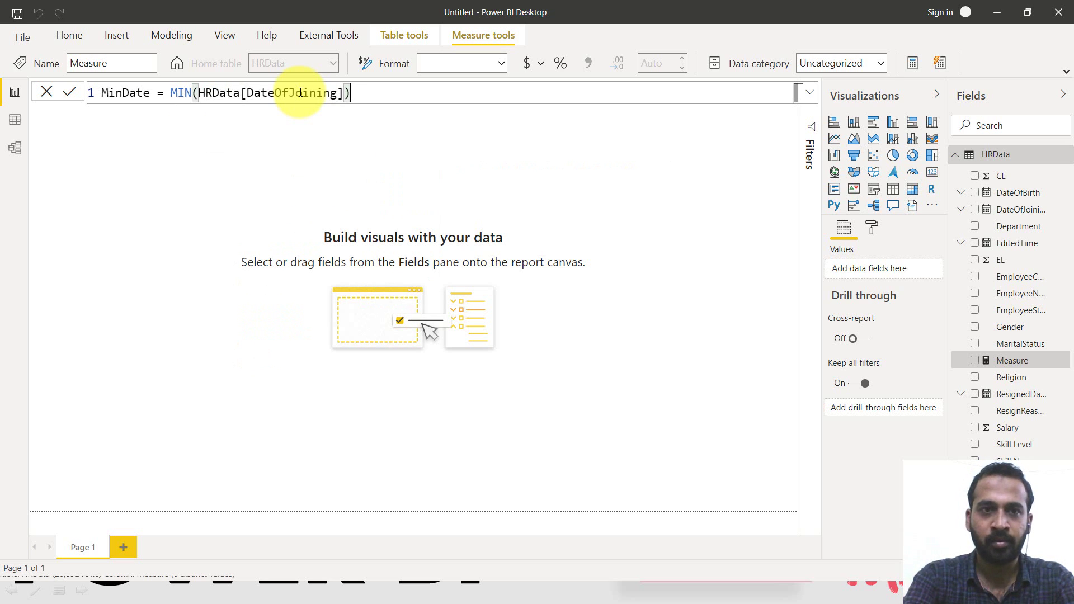
key(Return)
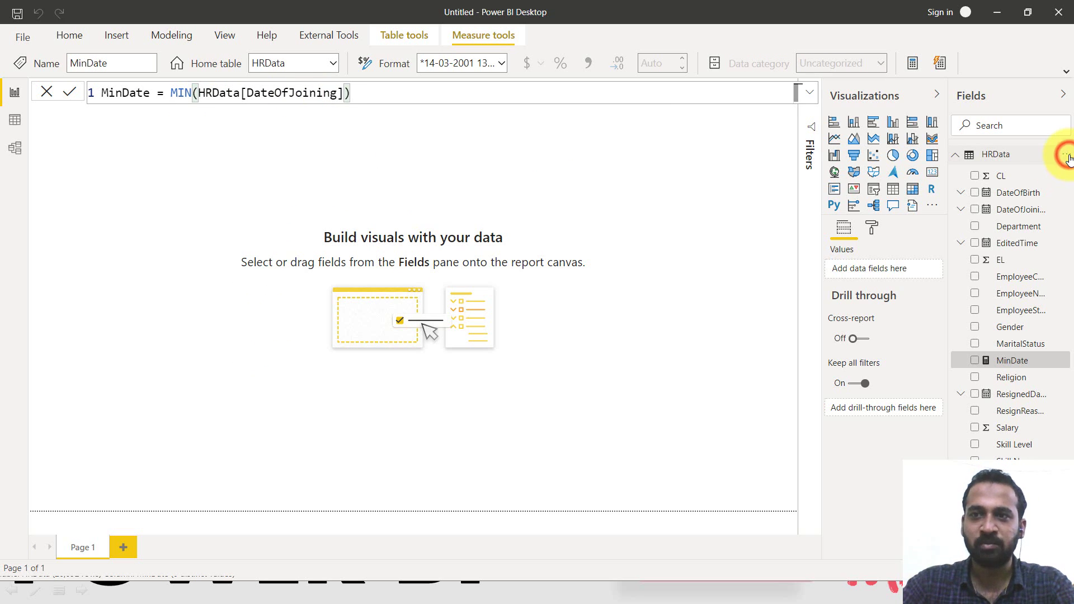
Add the measure MaxDate = MAX(HRData[ResignedDate]) to HRData
click(1066, 156)
click(986, 171)
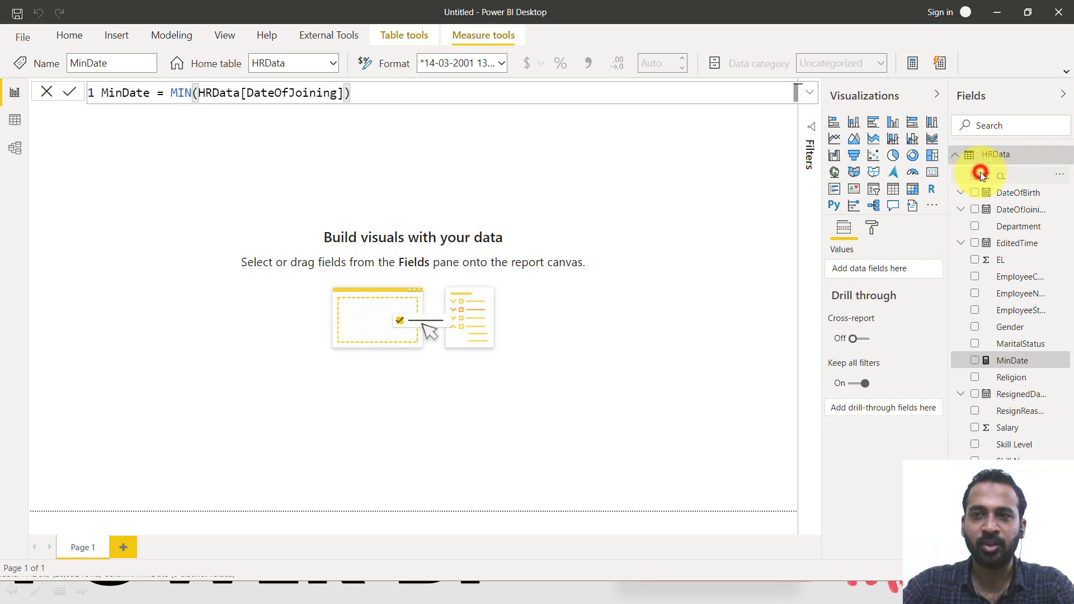
text(MaxDate )
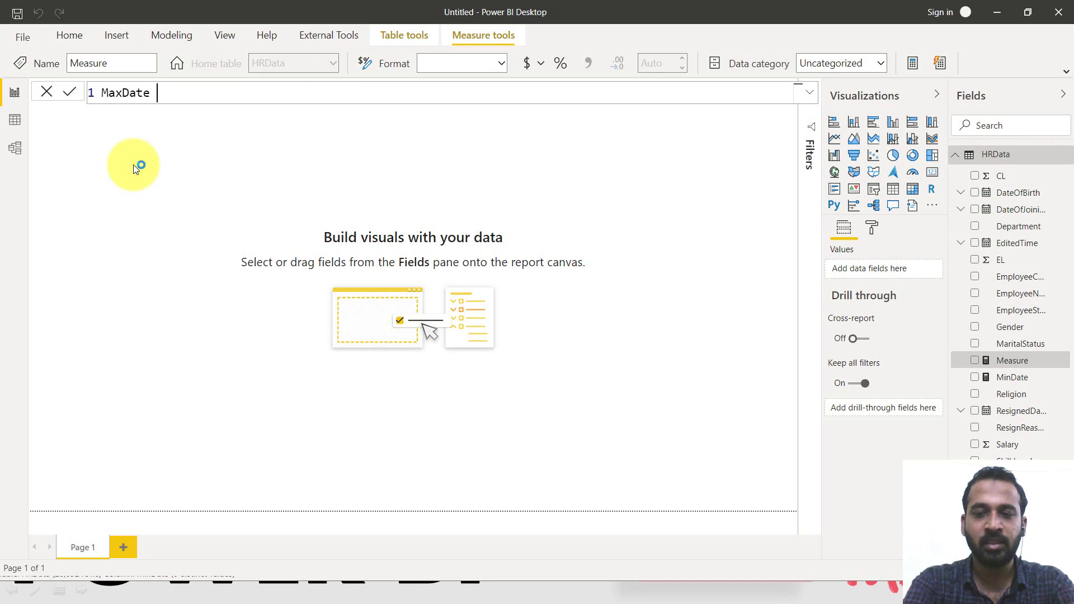
text(= MAX)
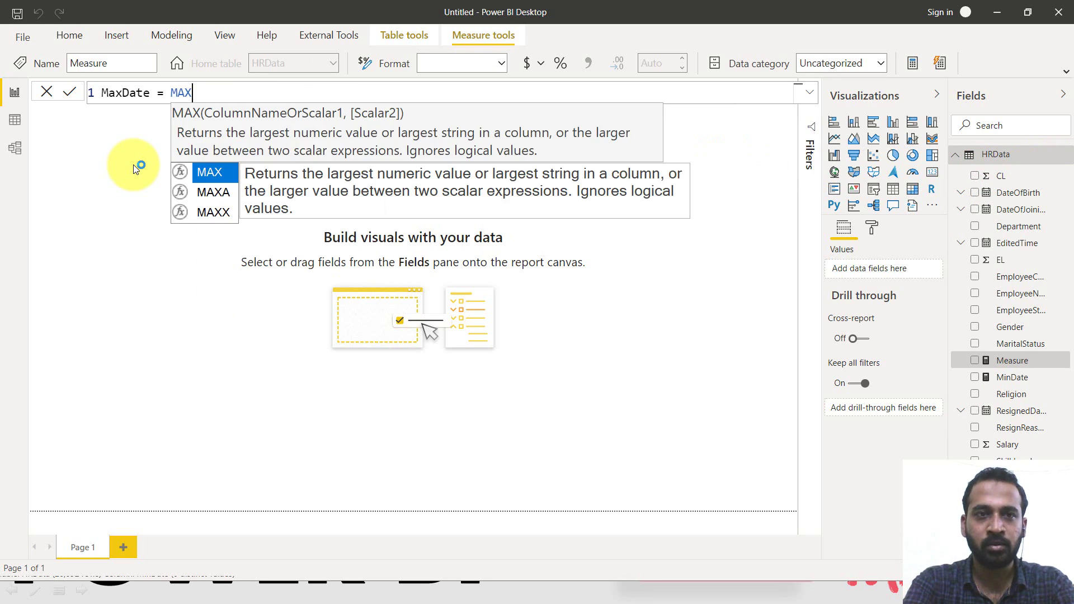
text((RESIG)
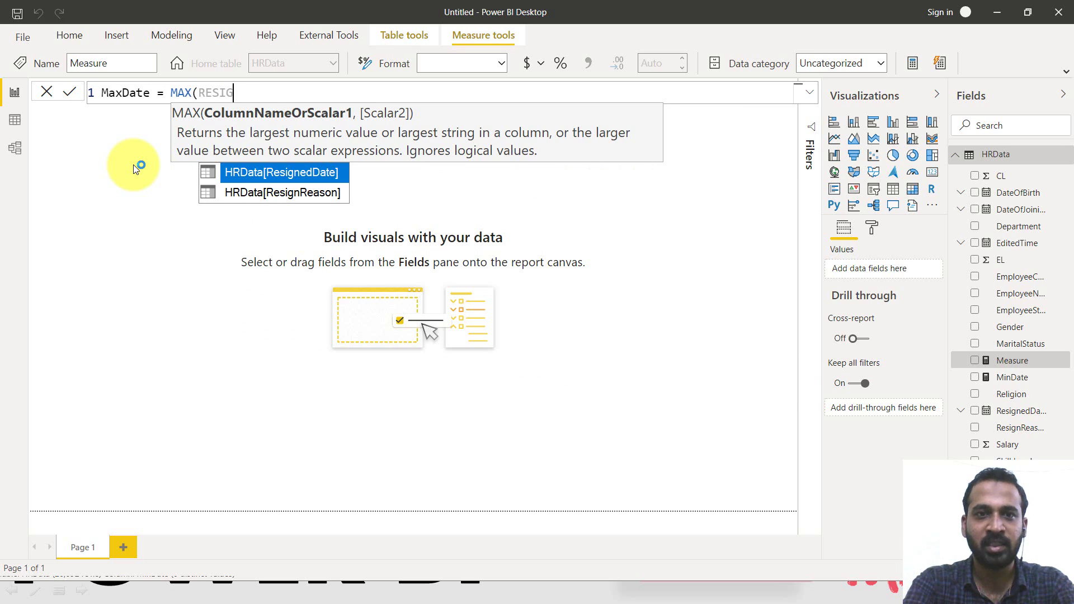
key(Tab)
text())
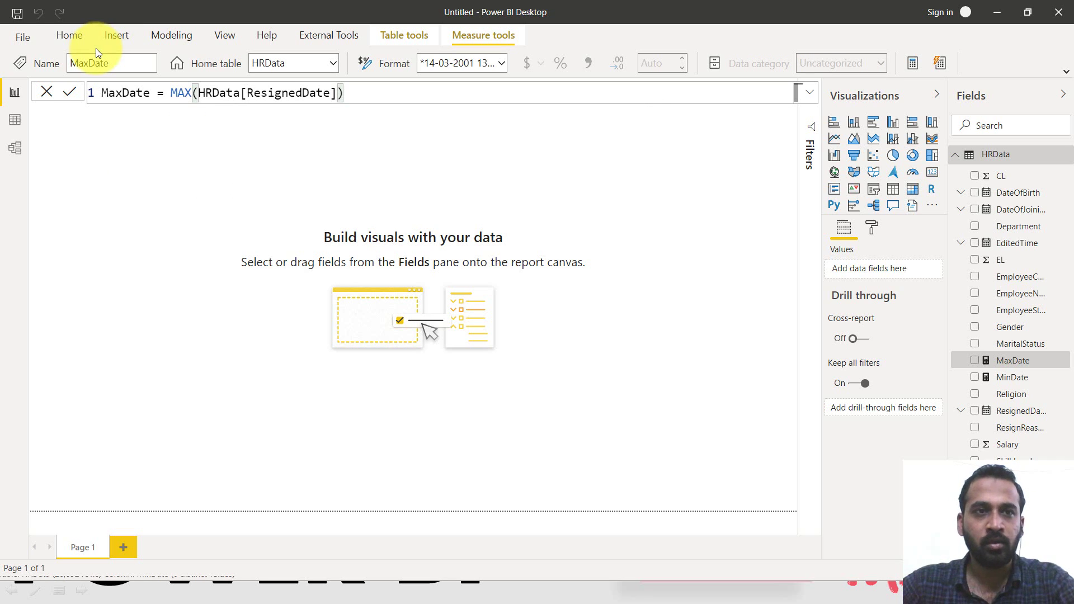
click(1065, 71)
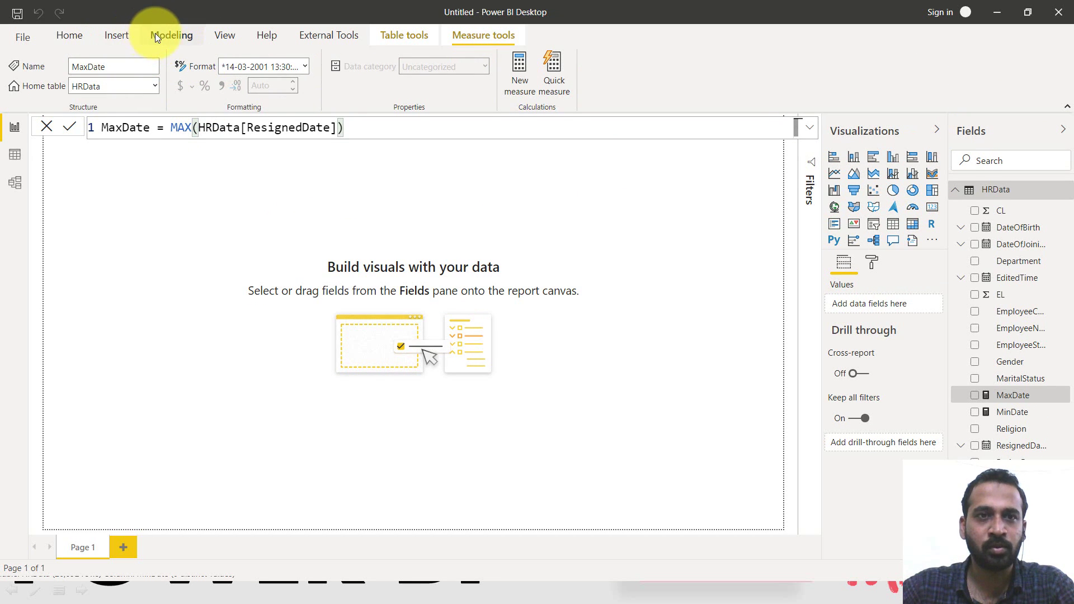
Create the calculated table CalendarData = CALENDAR([MinDate],[MaxDate]) from the Modeling tab
click(158, 33)
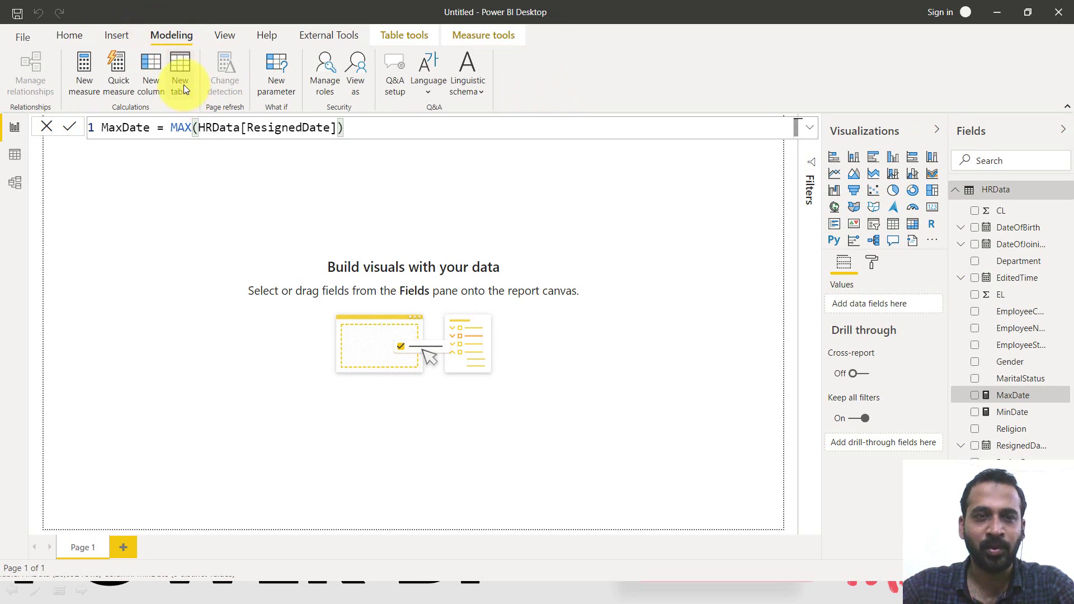
click(182, 85)
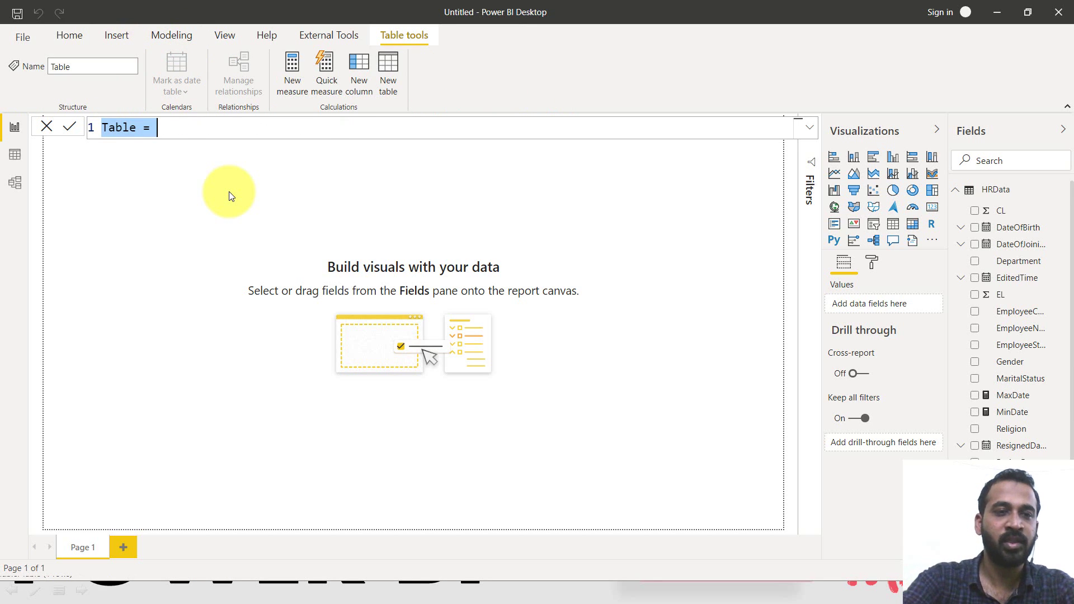
text(Calendar)
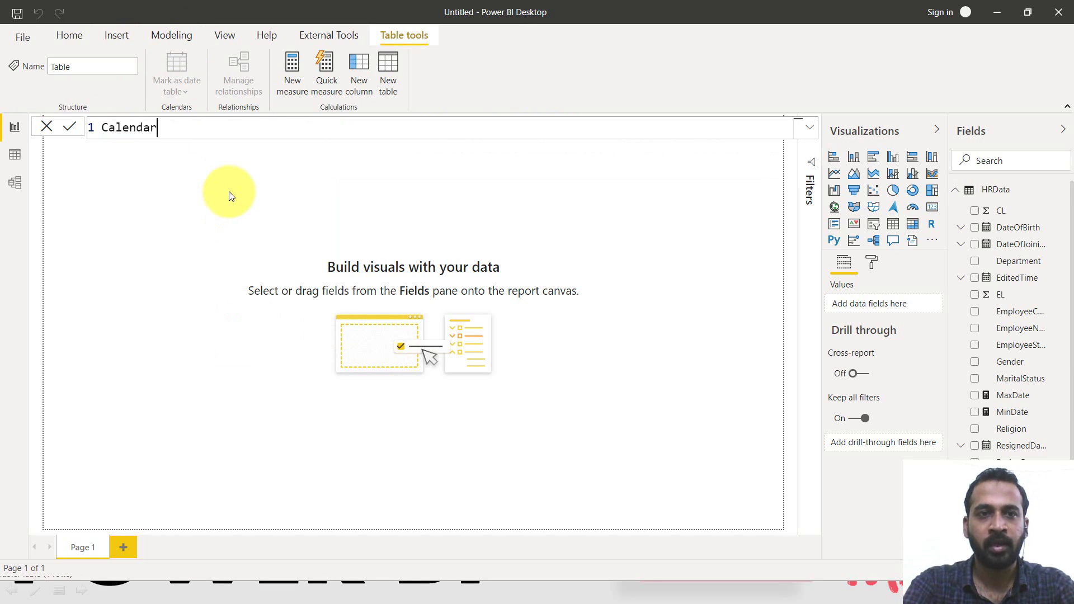
text(Data)
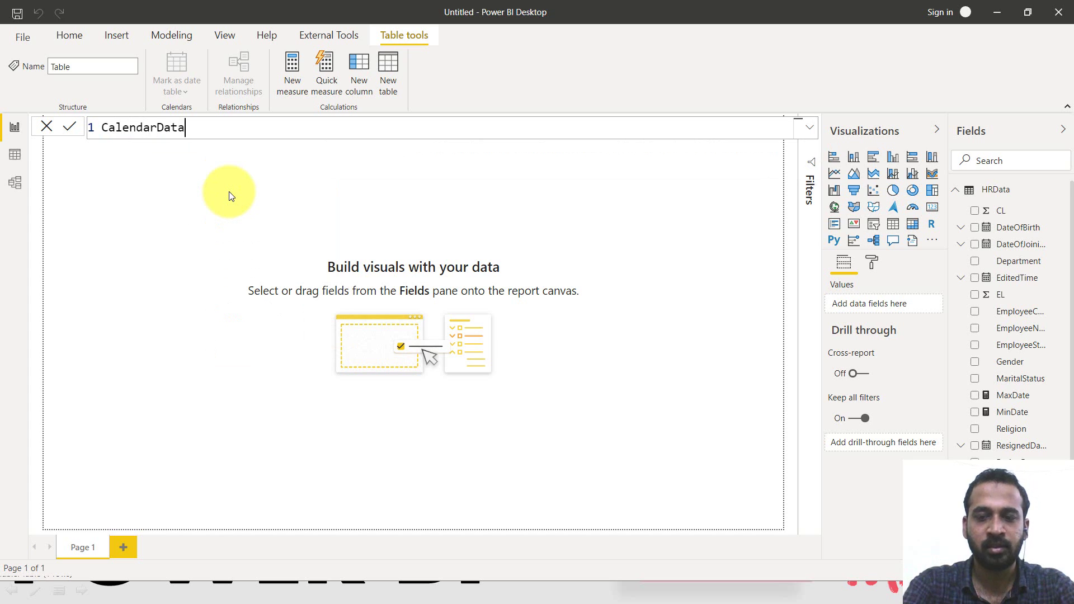
text( = CALEN)
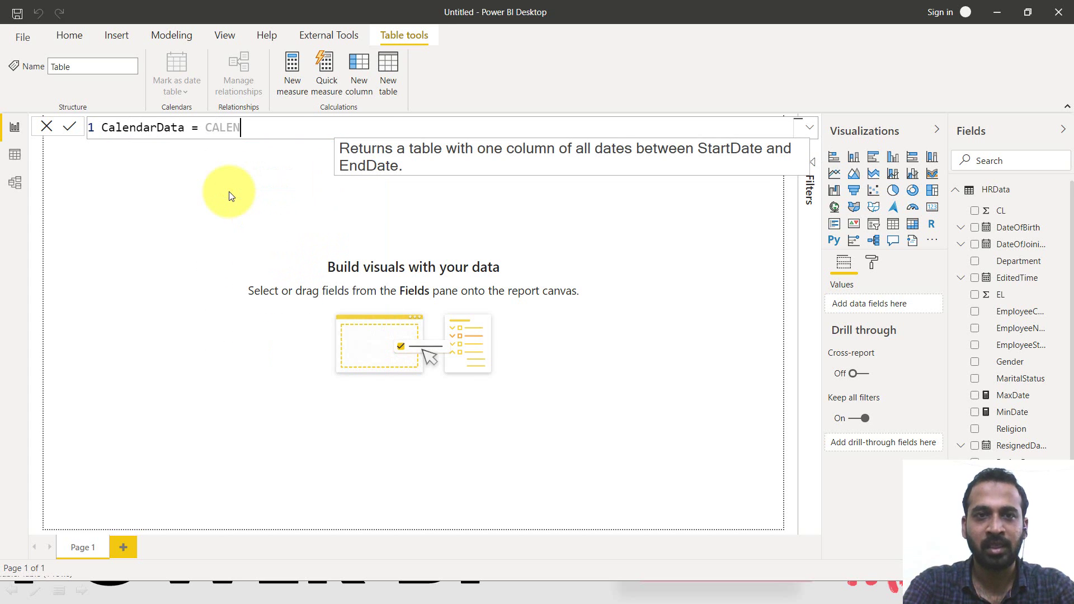
key(Tab)
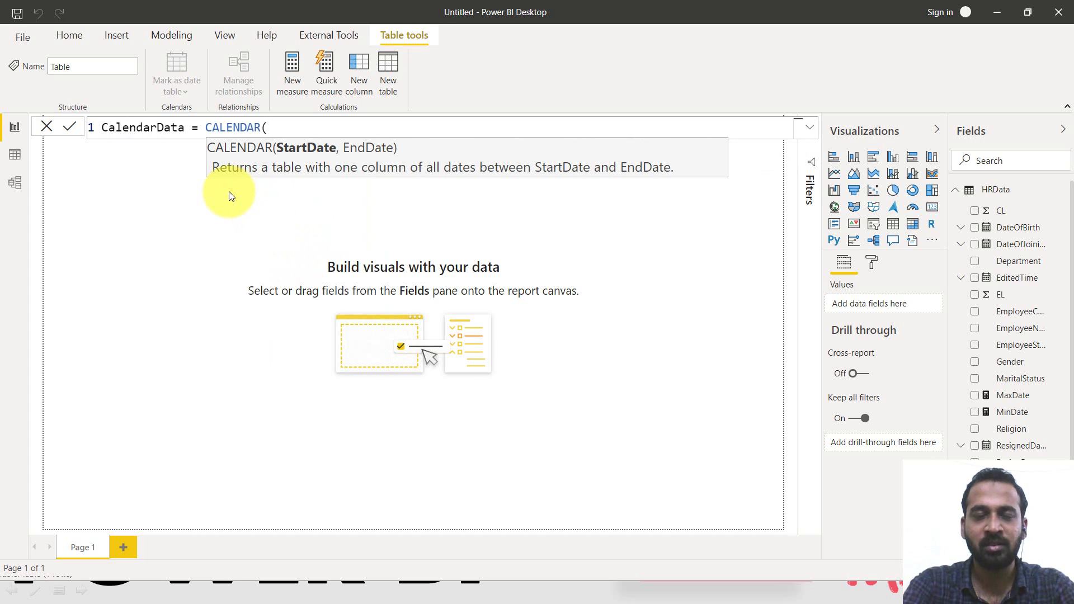
text(MIN)
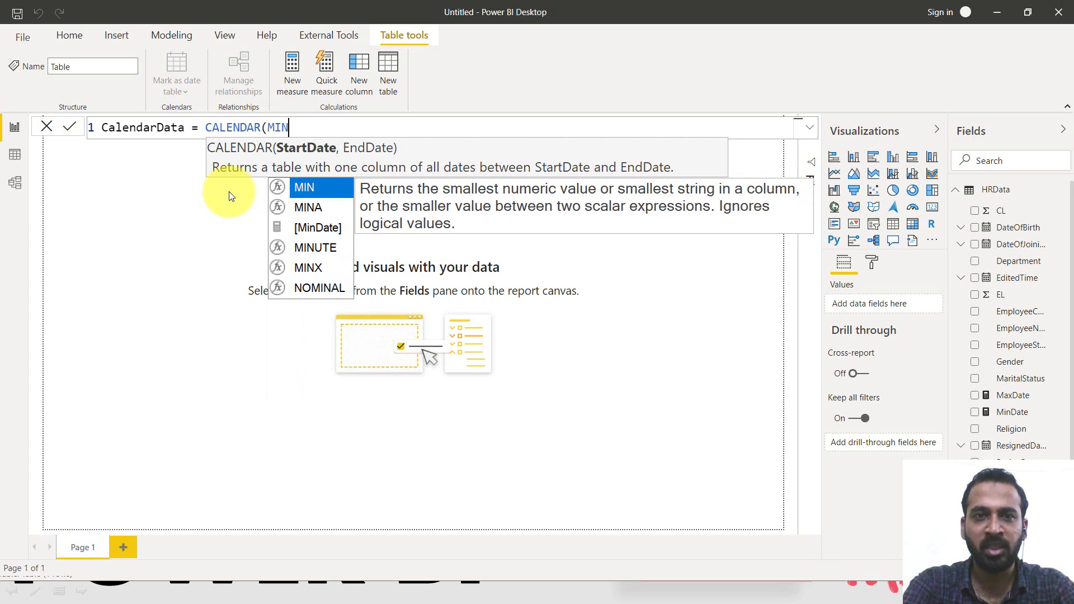
key(Down)
key(Down)
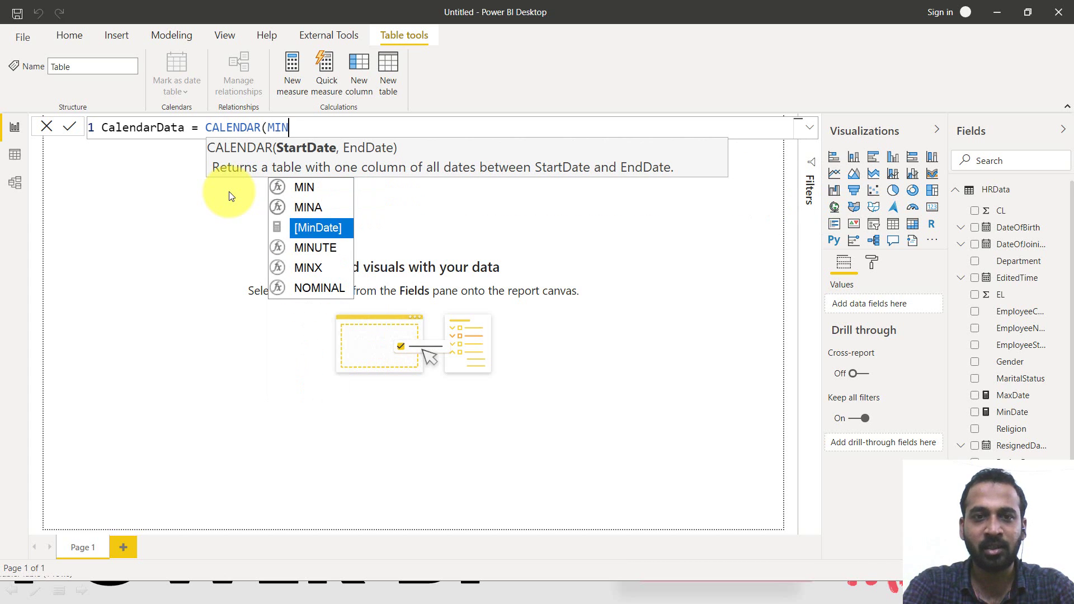
key(Tab)
text(,MAX)
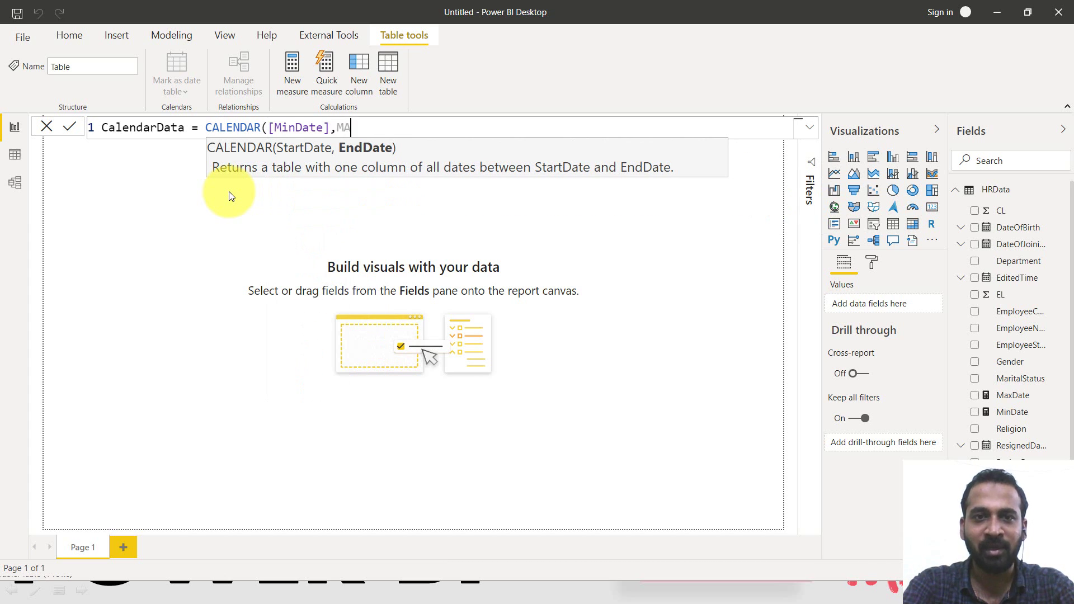
key(Down)
key(Down)
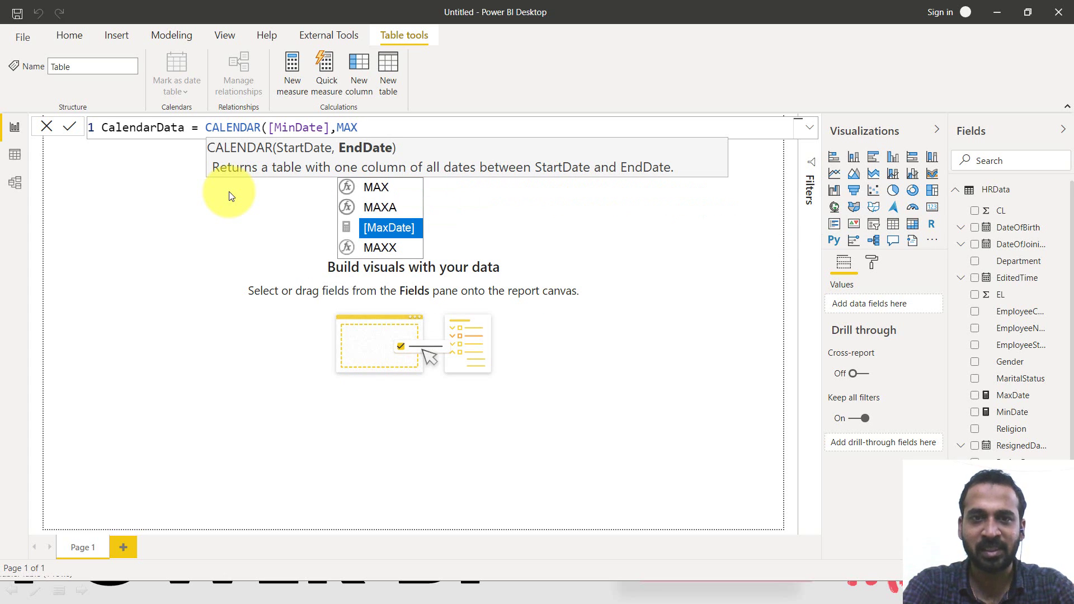
key(Tab)
text())
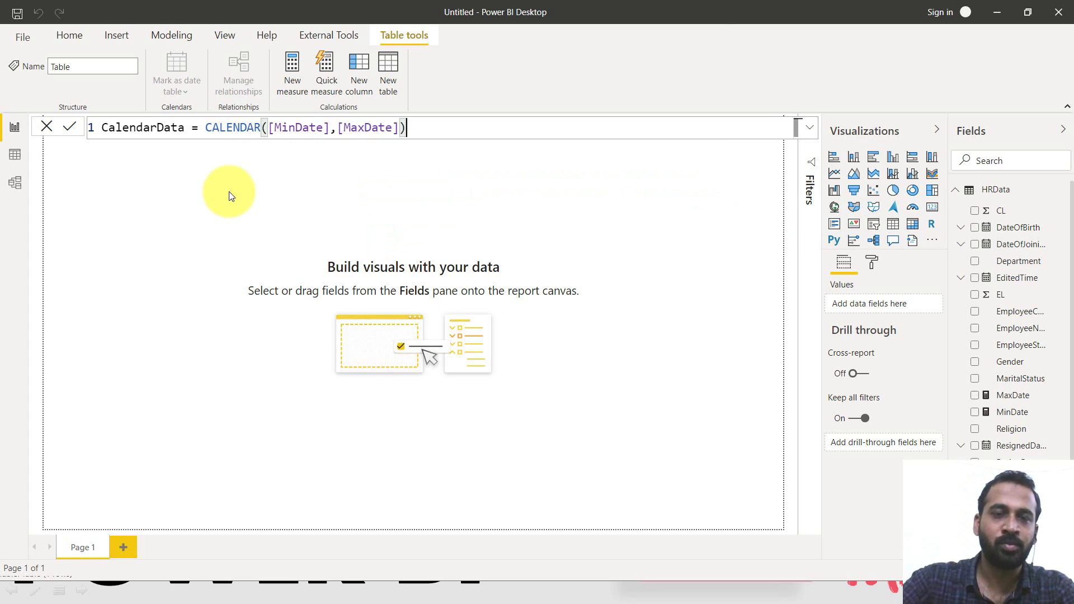
click(70, 127)
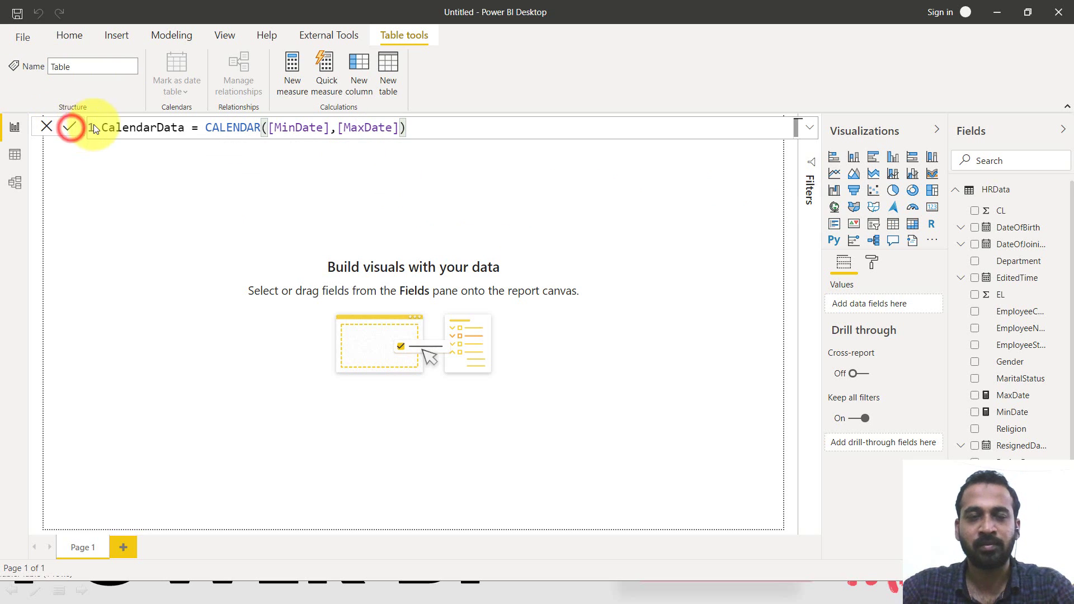
Display HRData's rows in Data view and save the file as 'Human Resource Youtube Demo TAIK18'
click(15, 160)
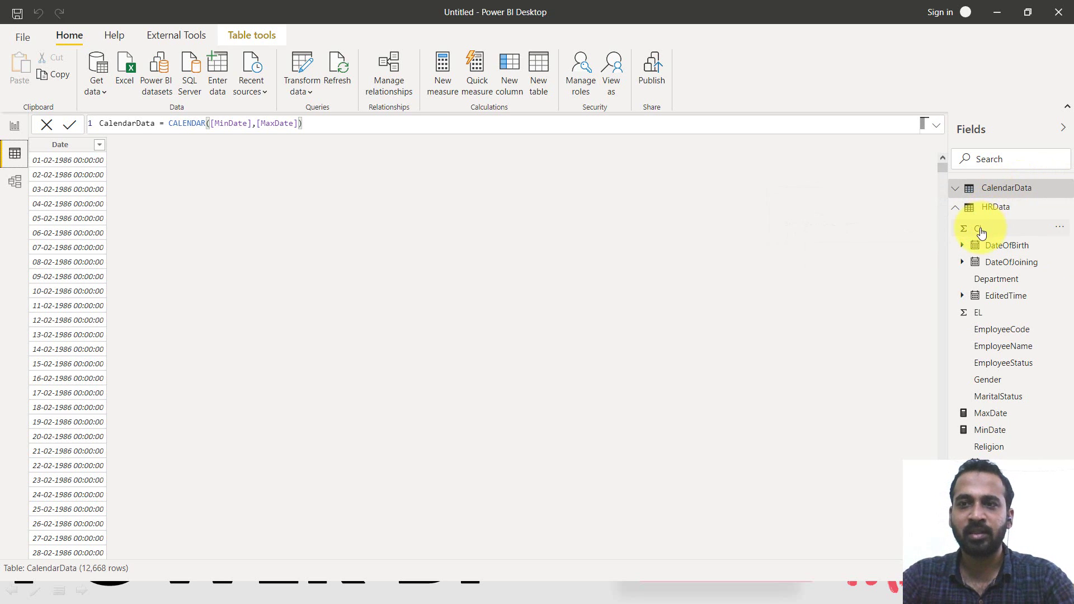
click(1011, 215)
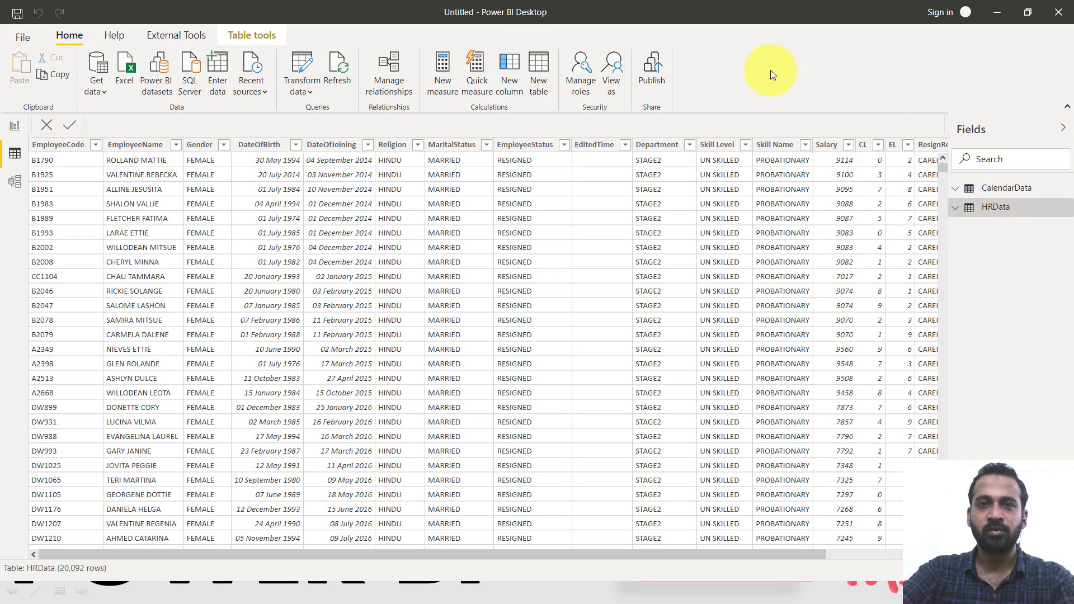
click(18, 12)
click(322, 263)
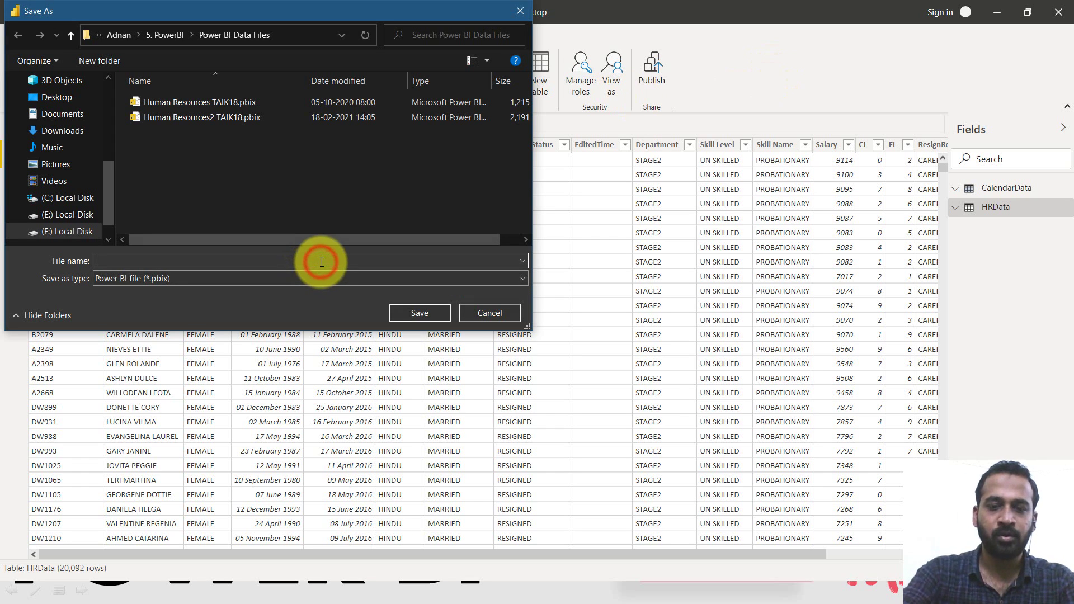
text(human Resource Youtube TAIK18)
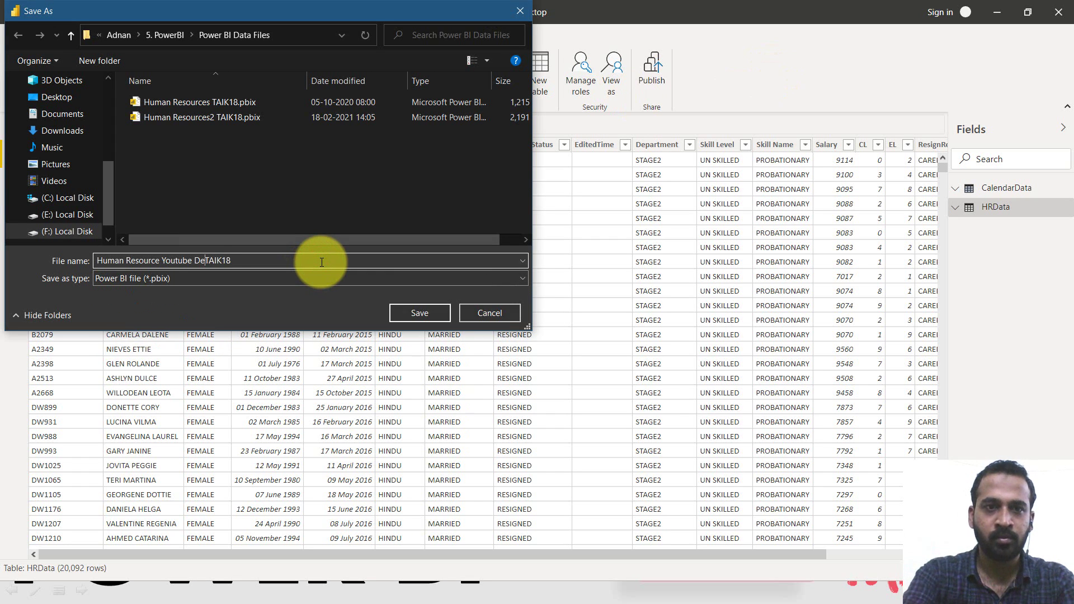
key(ctrl+Left)
text(Demo)
key(Return)
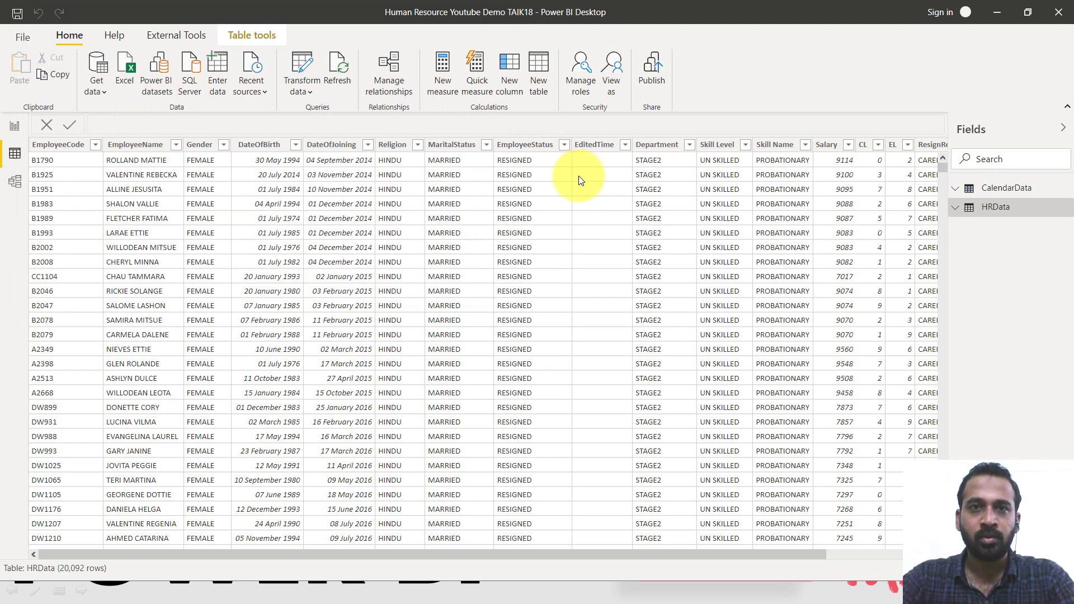
key(alt+Tab)
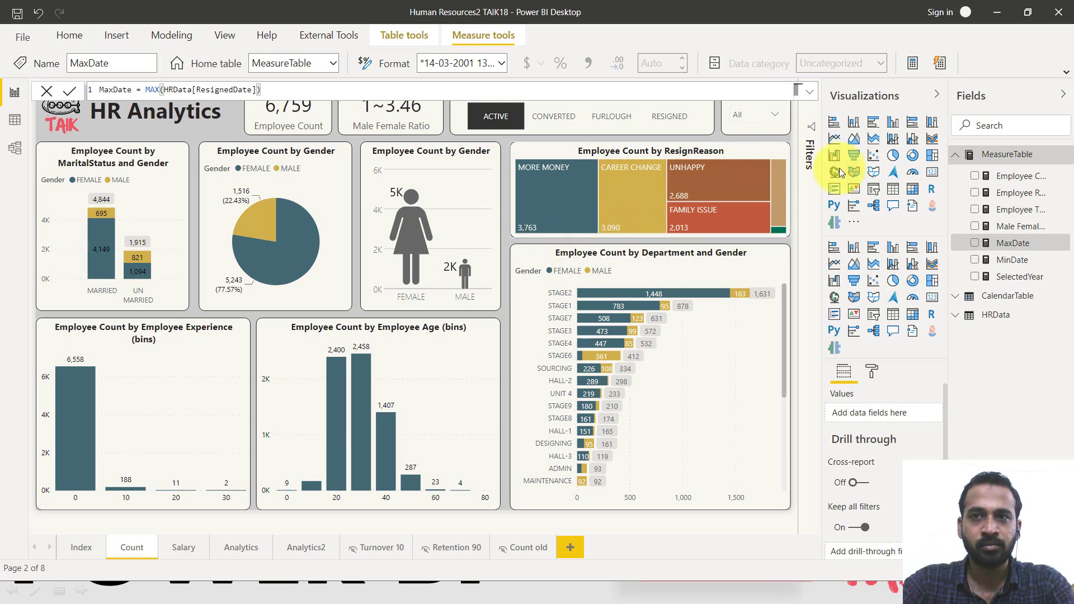
click(160, 34)
click(70, 65)
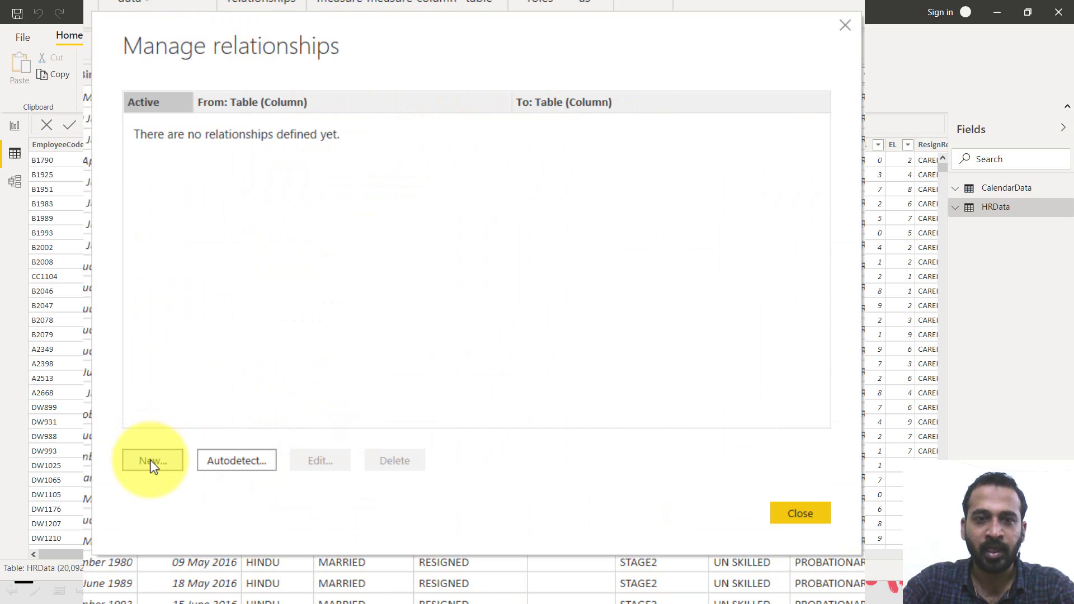
Link CalendarData Date to HRData DateOfBirth as an inactive relationship
click(153, 462)
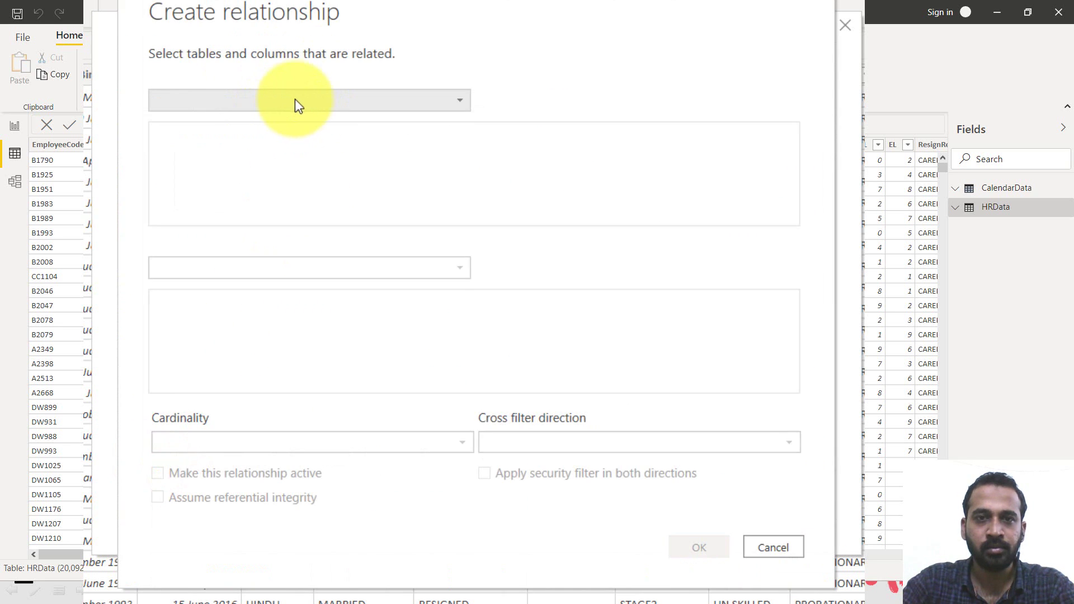
click(274, 106)
click(232, 127)
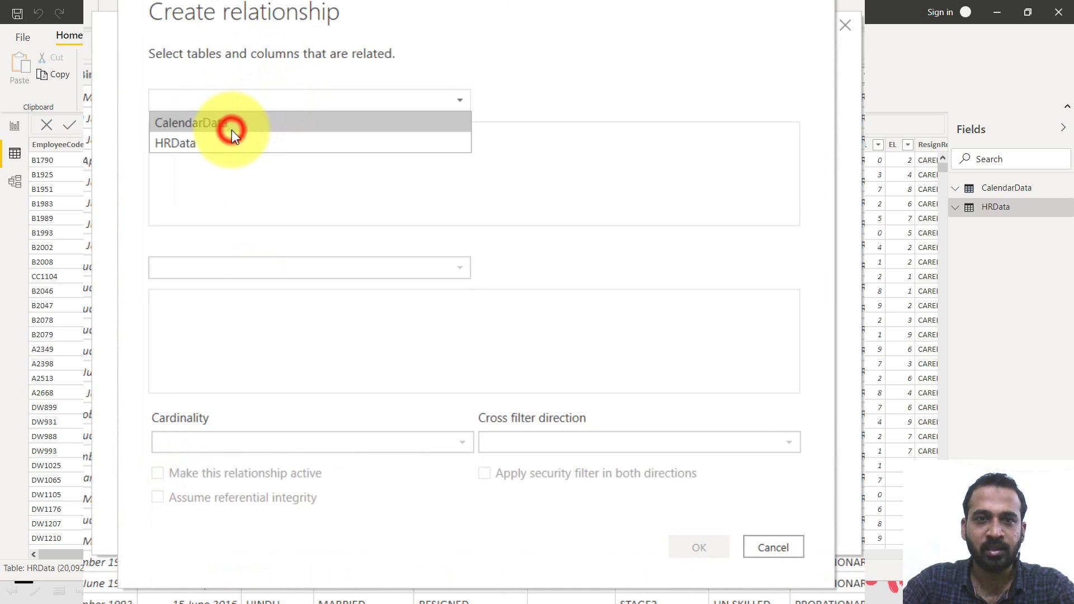
click(216, 130)
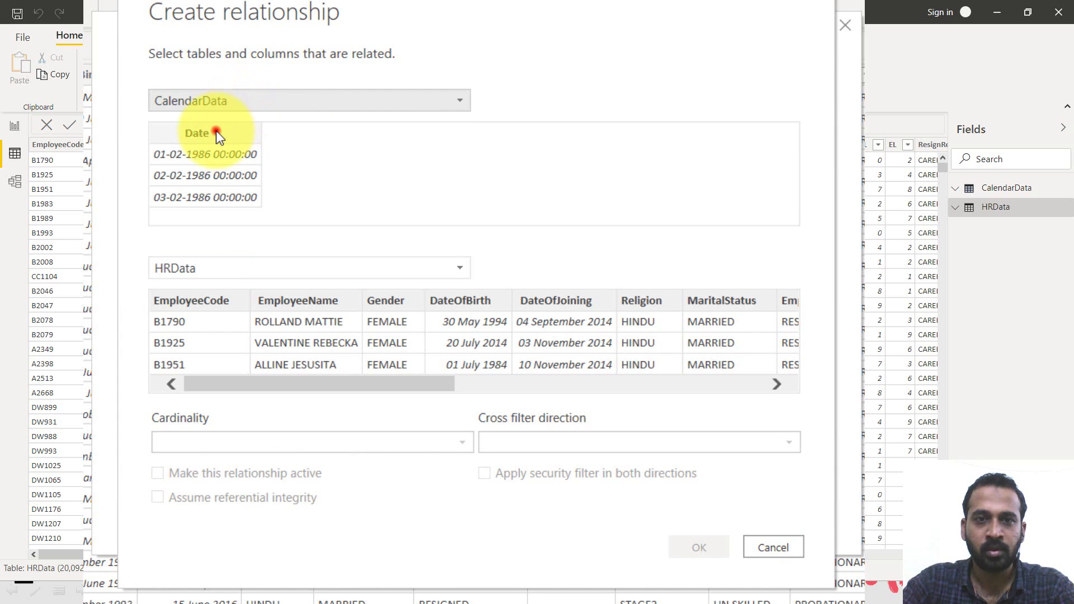
click(476, 300)
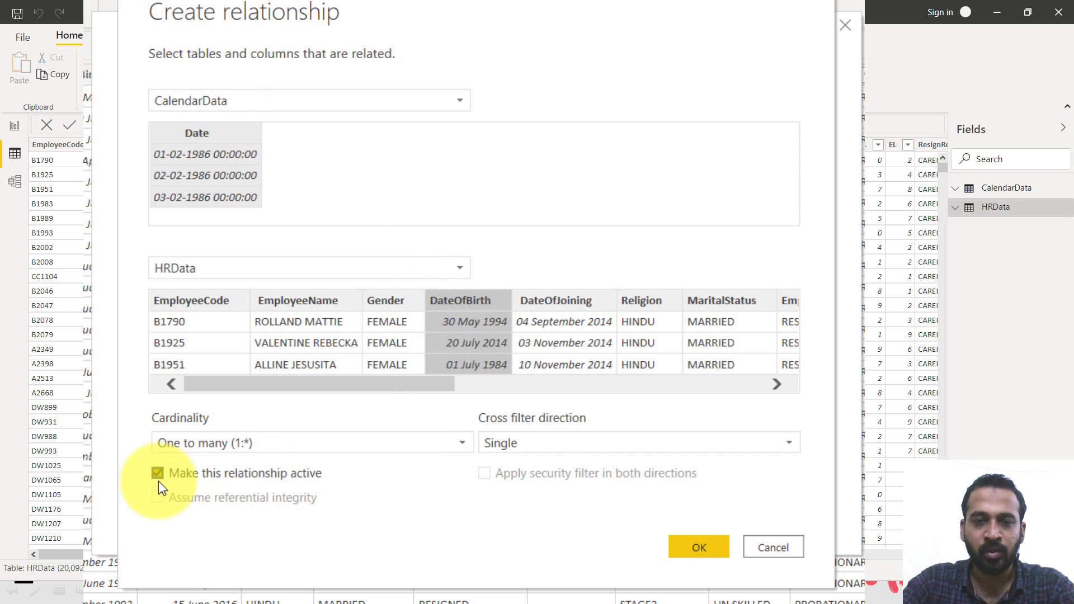
click(181, 472)
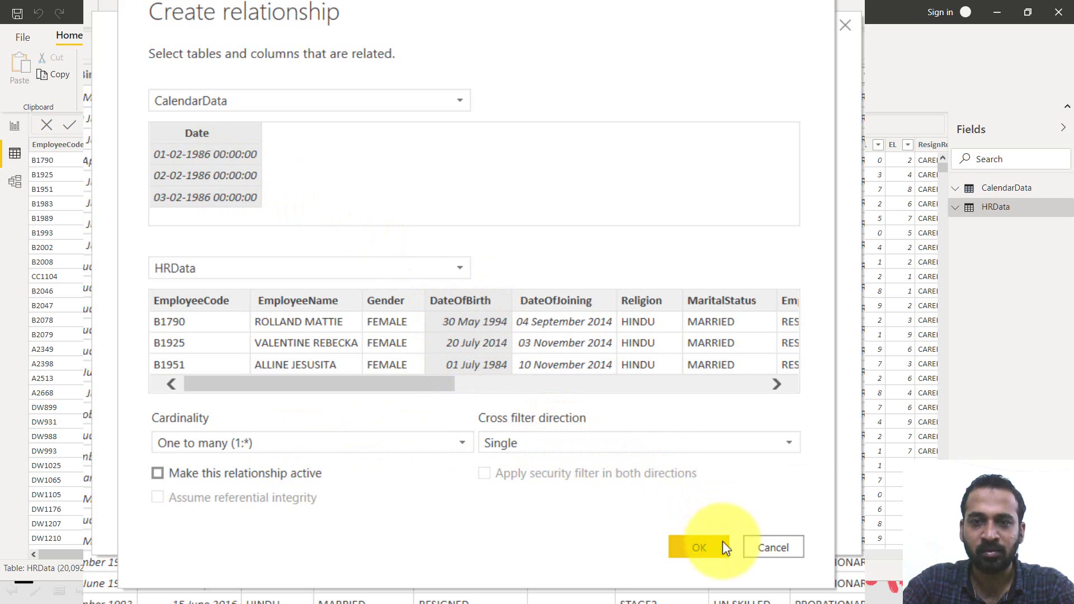
click(707, 551)
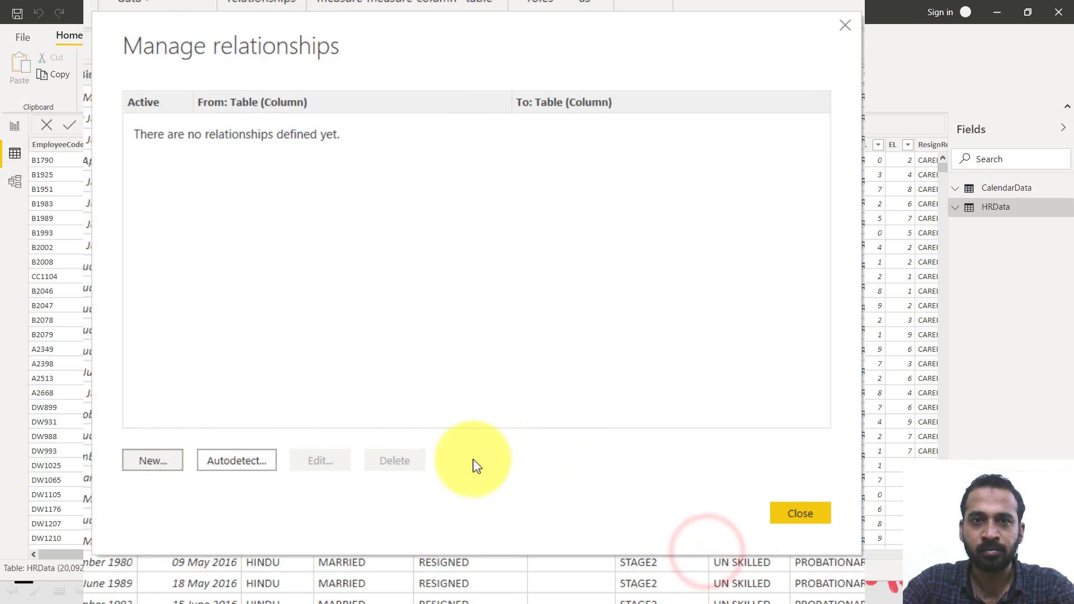
Link CalendarData Date to HRData DateOfJoining as the active relationship
click(157, 465)
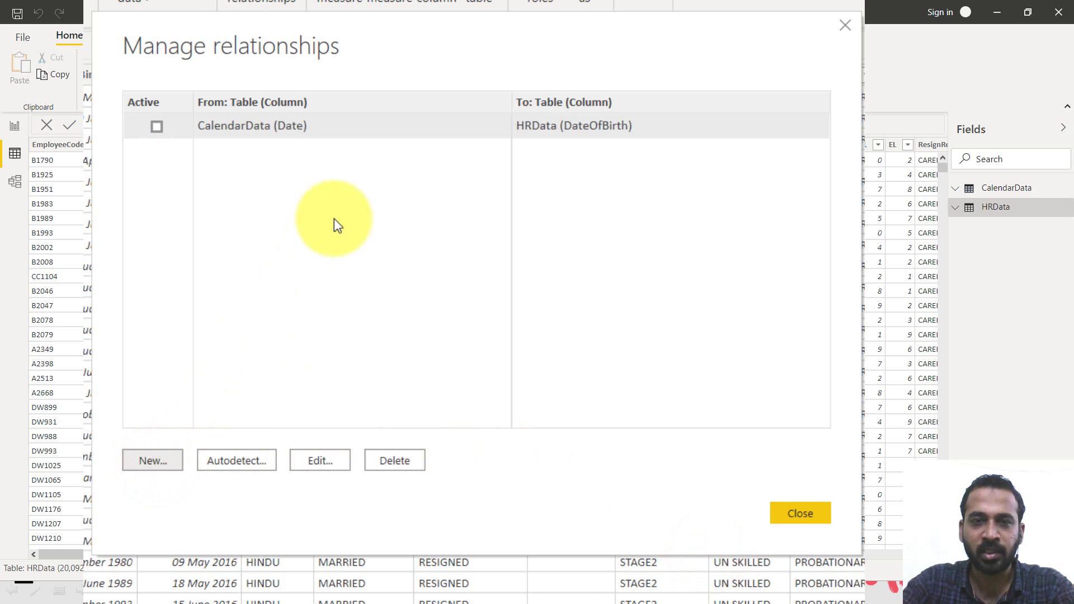
click(256, 103)
click(229, 124)
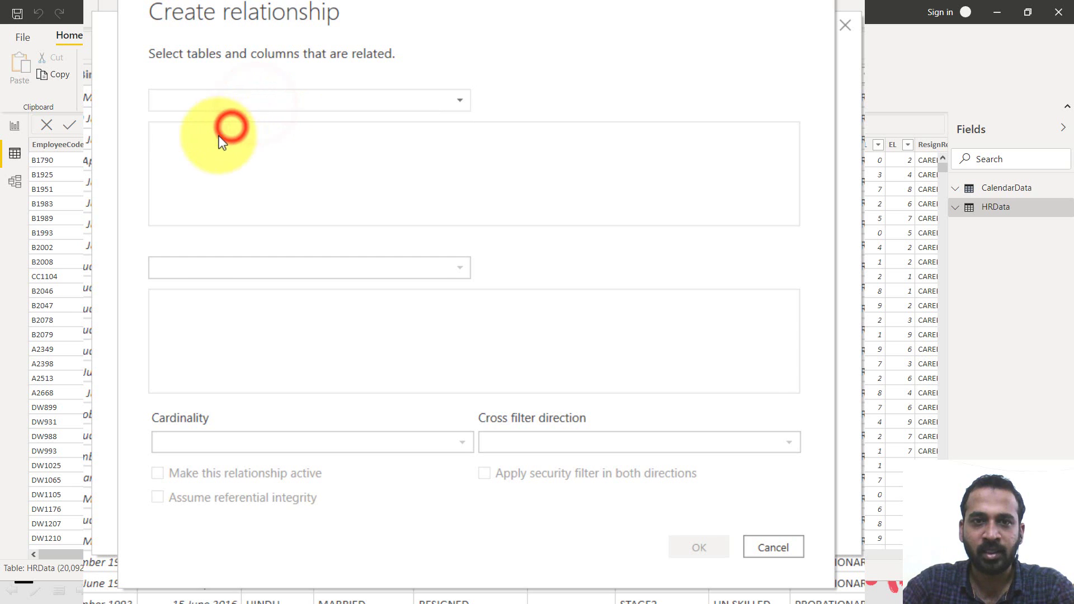
click(216, 137)
click(579, 300)
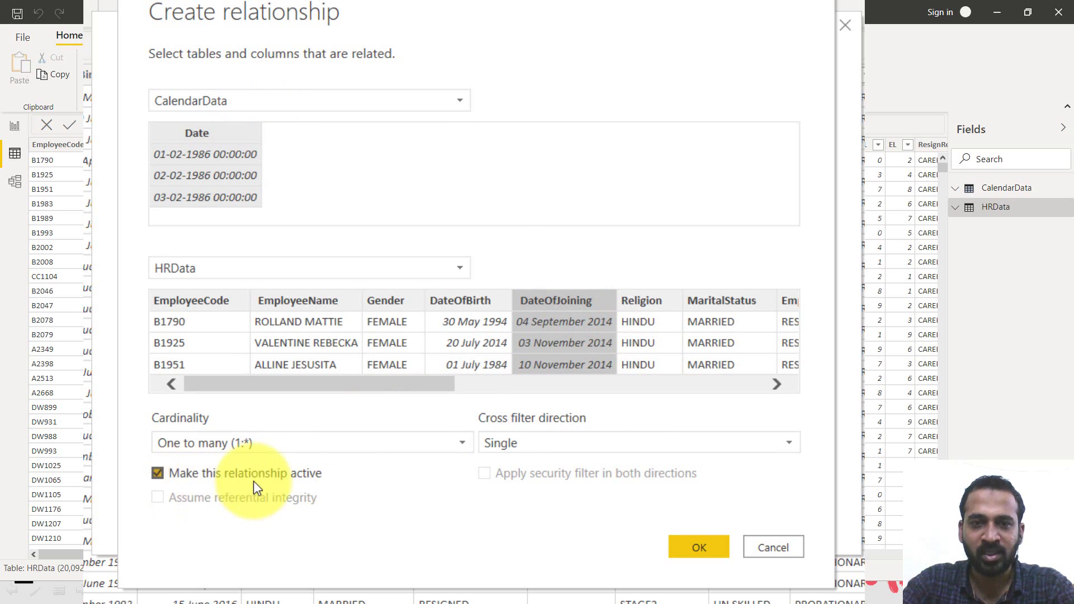
click(696, 547)
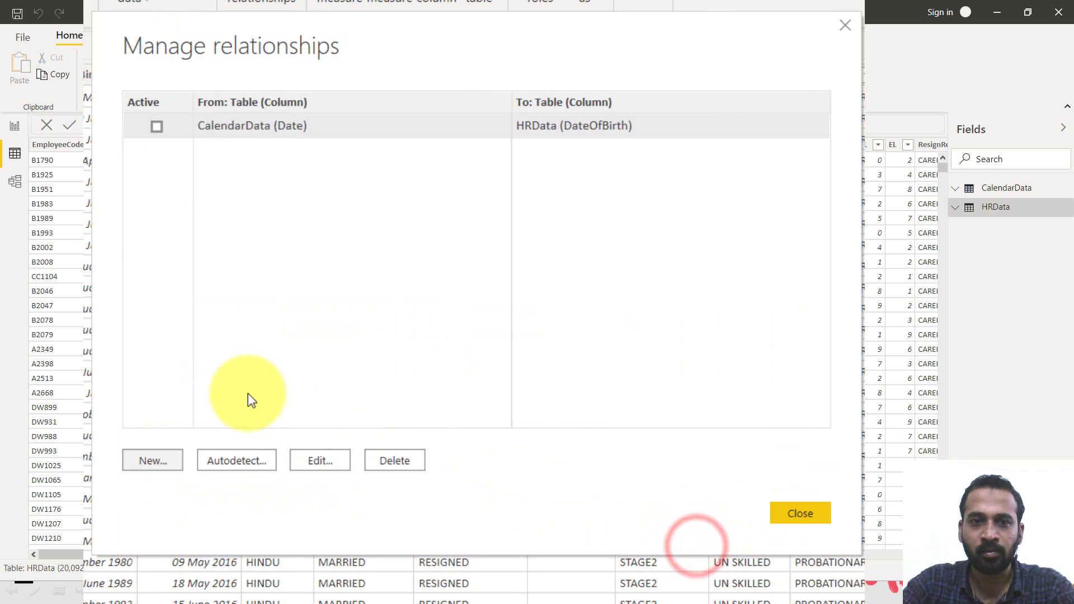
Link CalendarData Date to HRData ResignedDate as an inactive relationship and close the dialog
click(153, 466)
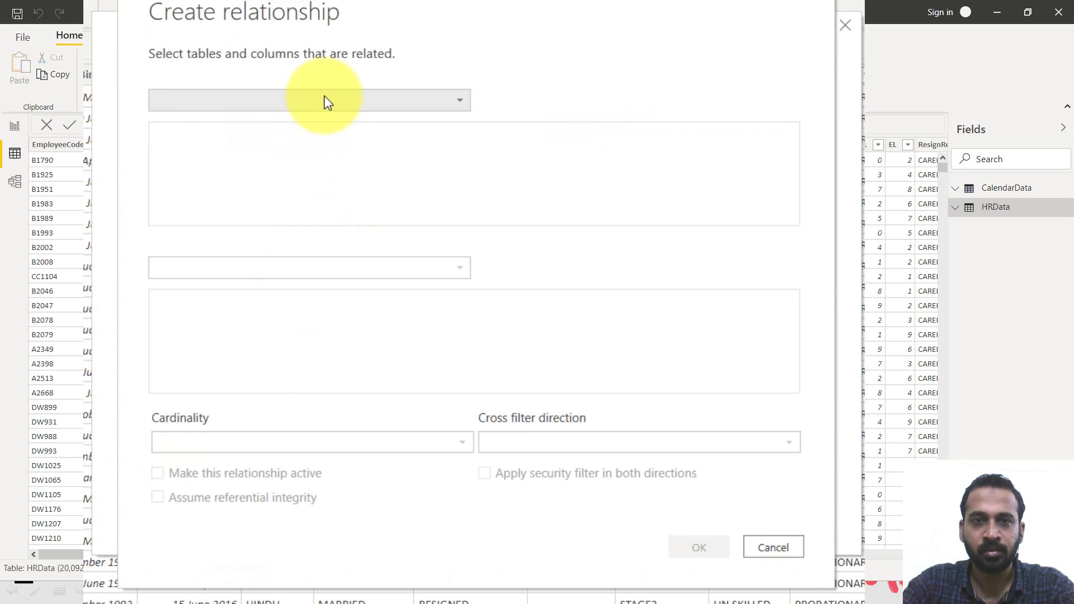
click(328, 102)
click(247, 126)
click(195, 125)
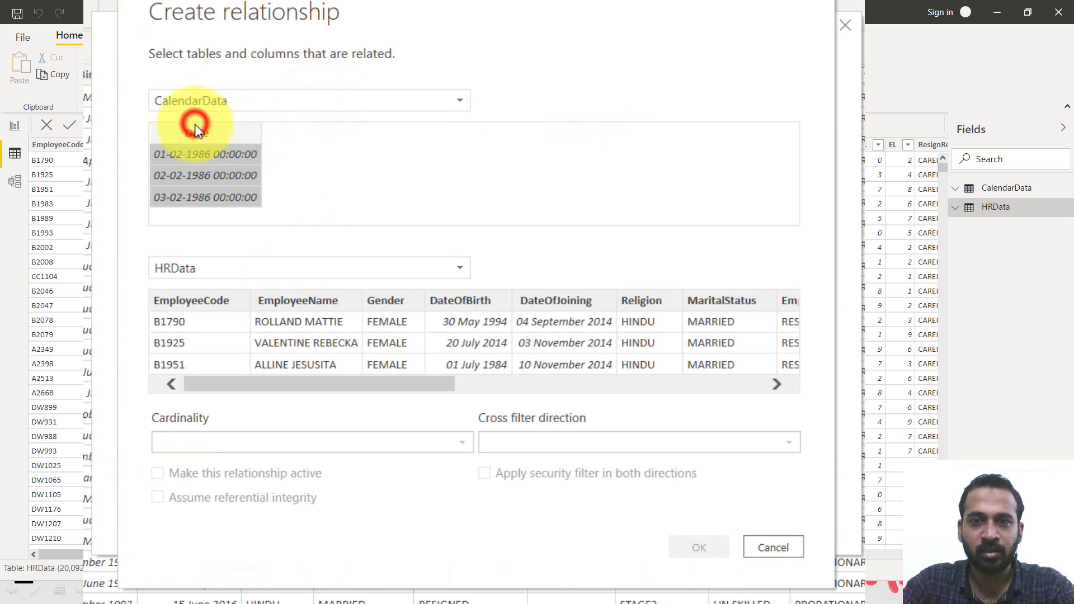
click(650, 382)
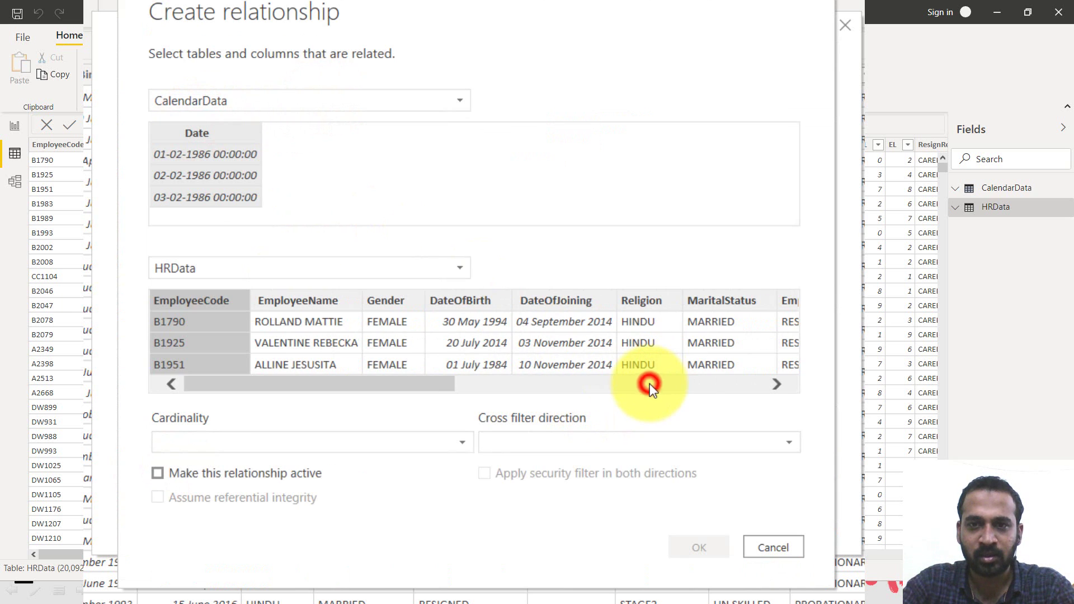
click(679, 387)
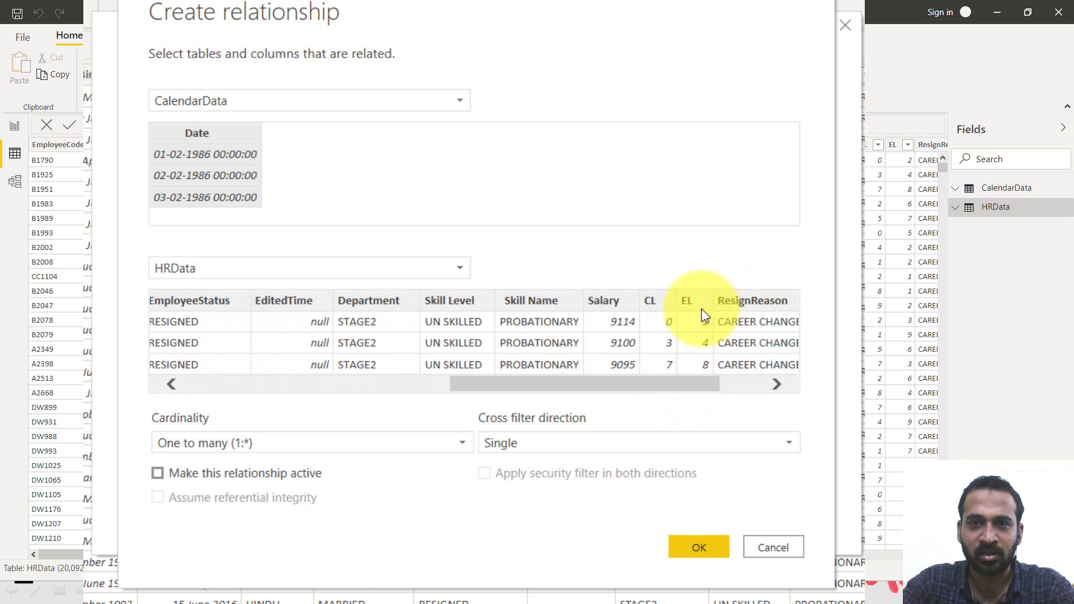
drag(591, 386, 728, 393)
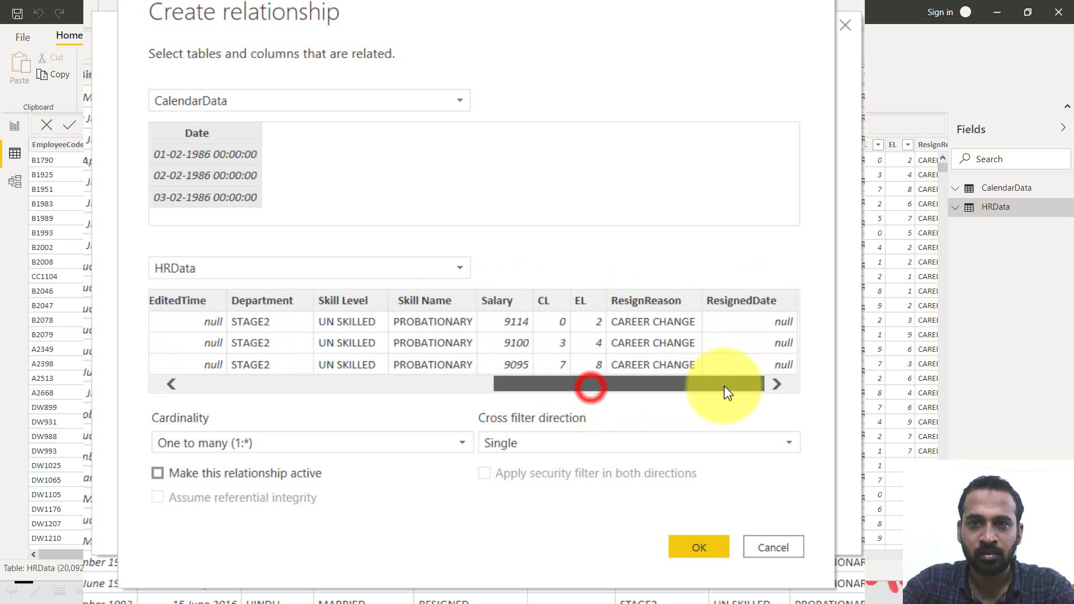
click(752, 304)
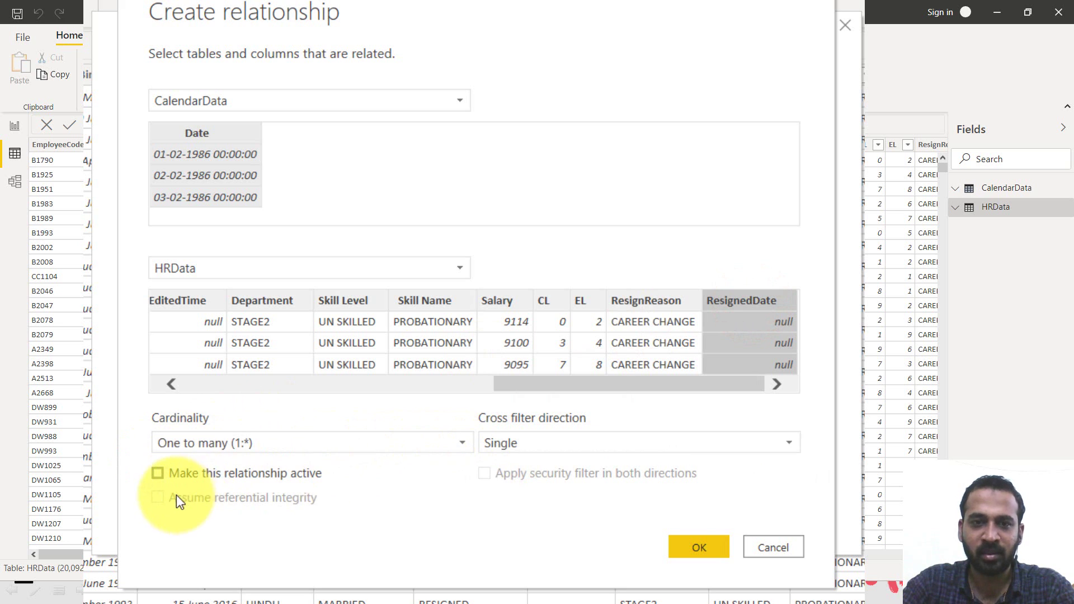
click(707, 548)
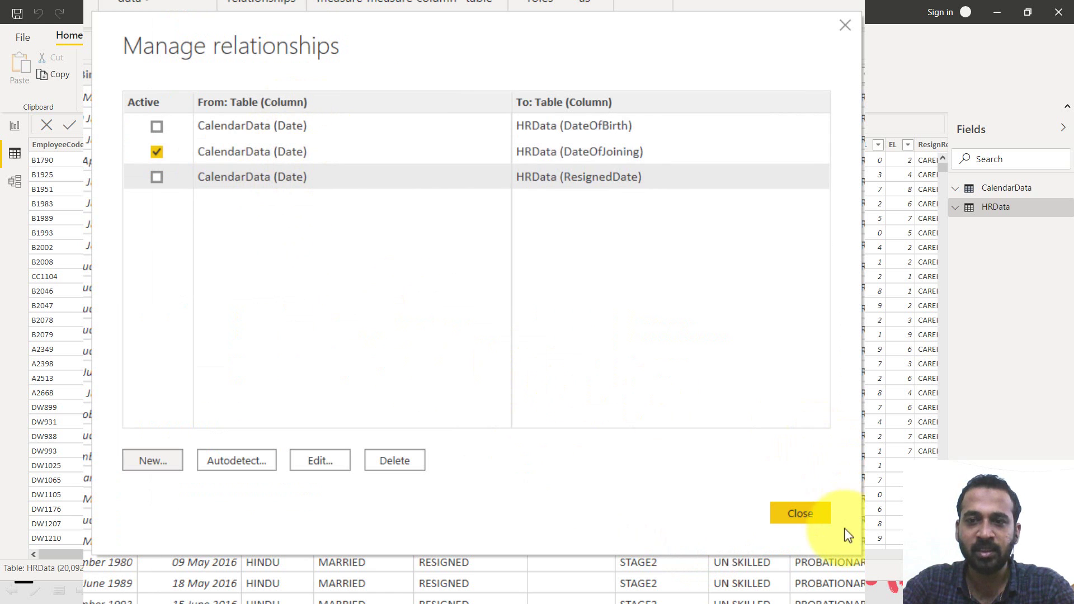
click(800, 514)
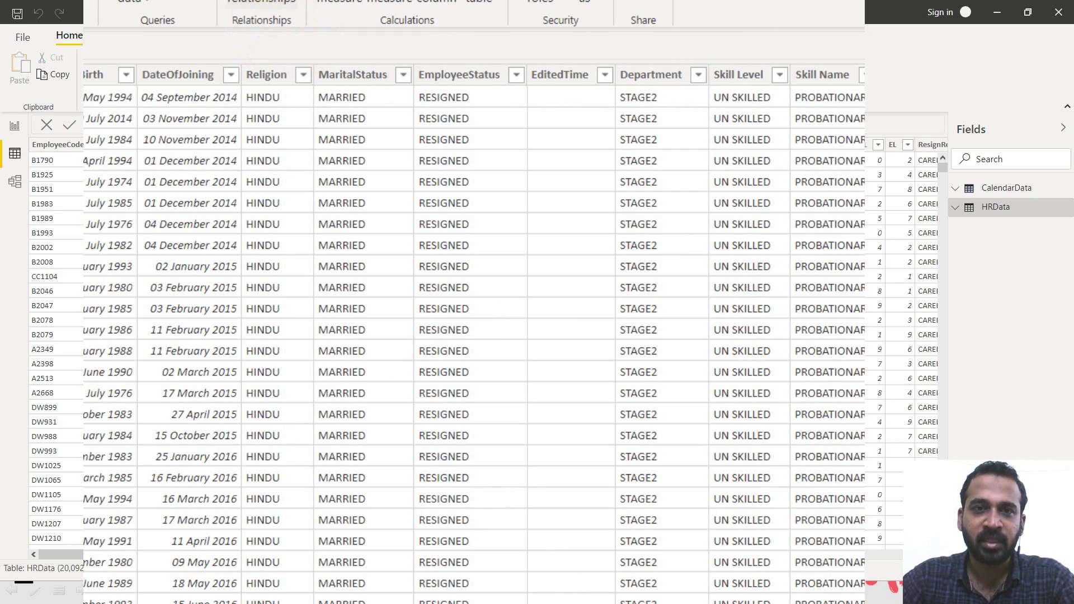
Open the inactive HRData DateOfBirth to CalendarData Date relationship in Edit relationship
click(262, 2)
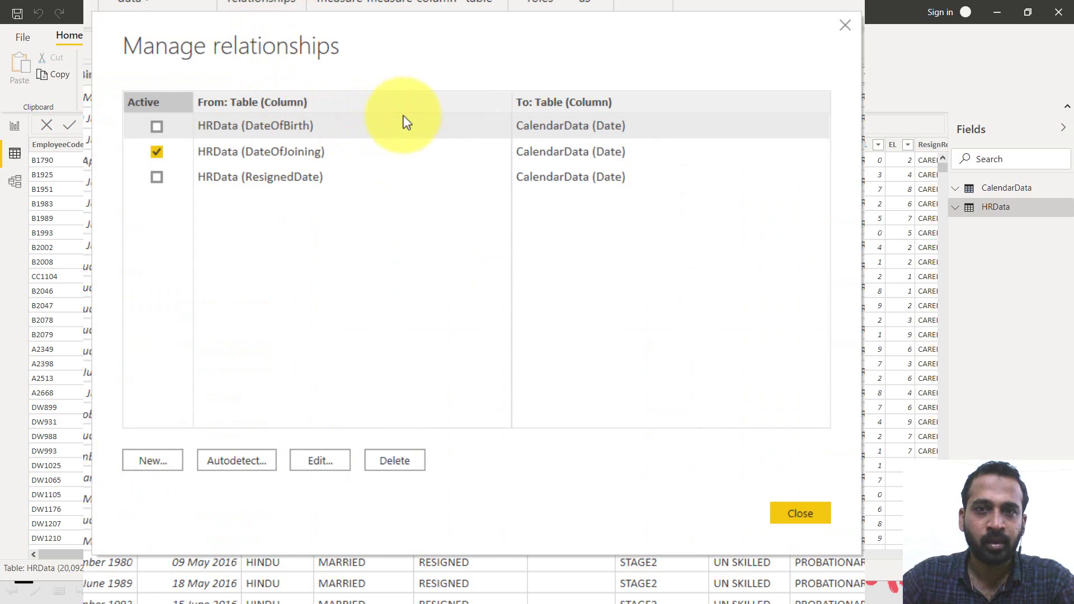
click(344, 132)
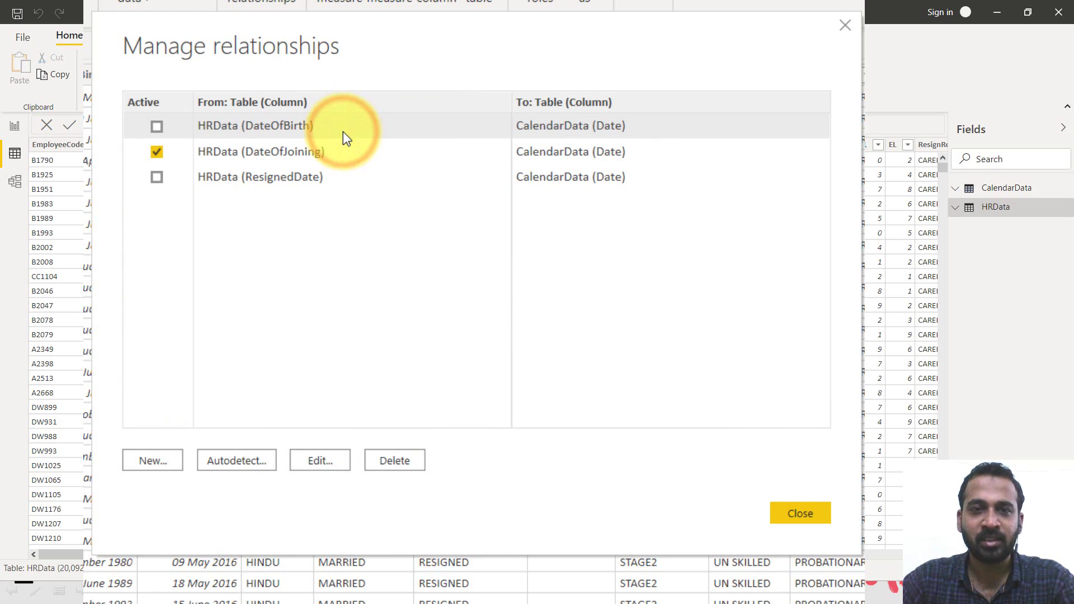
click(323, 462)
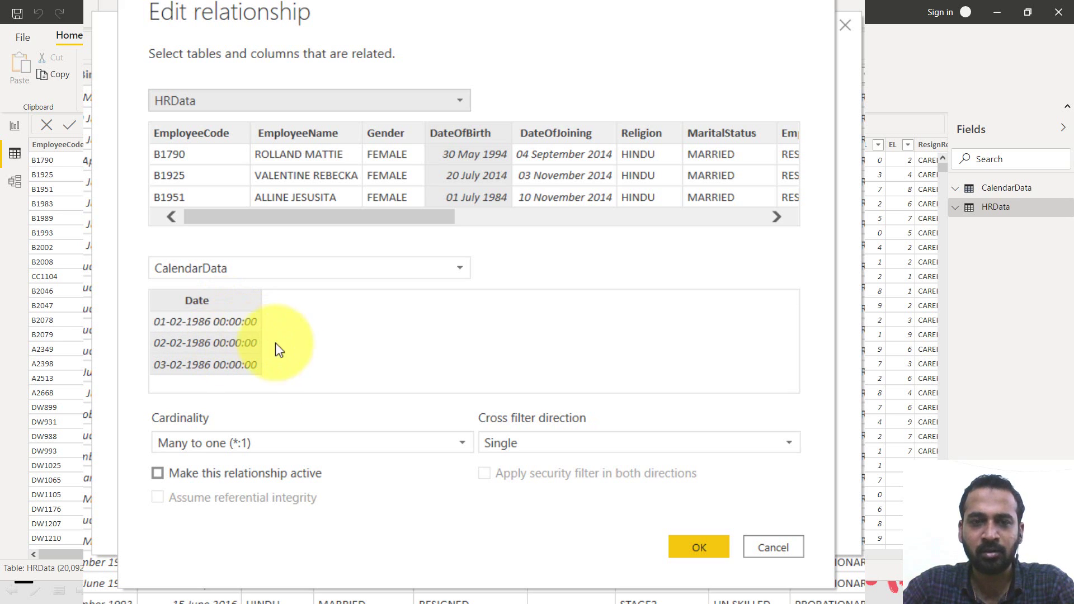
click(295, 448)
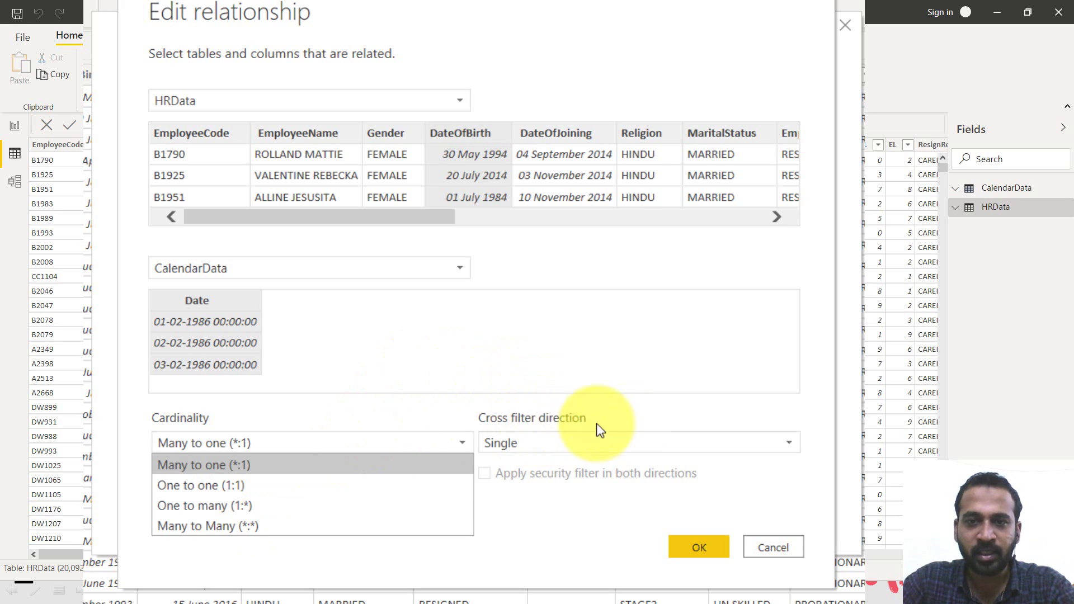
click(599, 448)
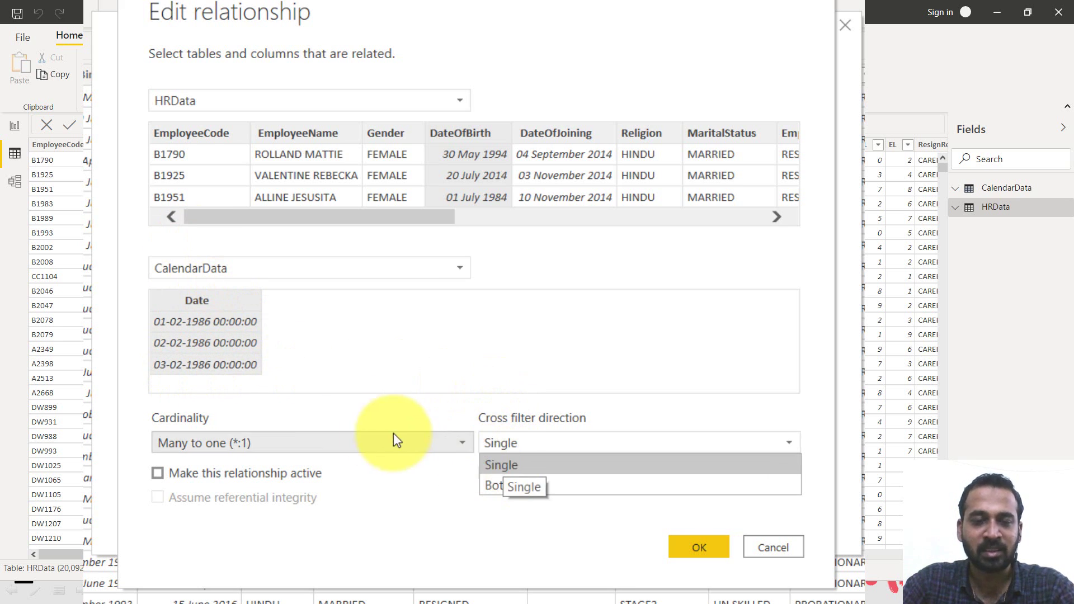
Try One to one cardinality with Both cross-filter direction on the relationship
click(253, 443)
click(255, 444)
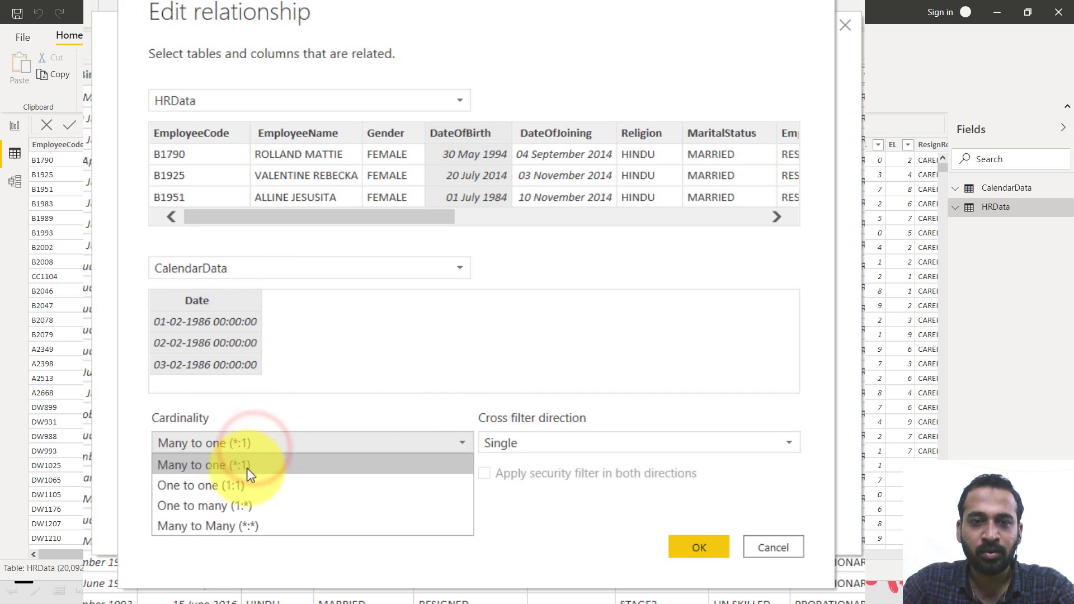
click(236, 485)
click(533, 443)
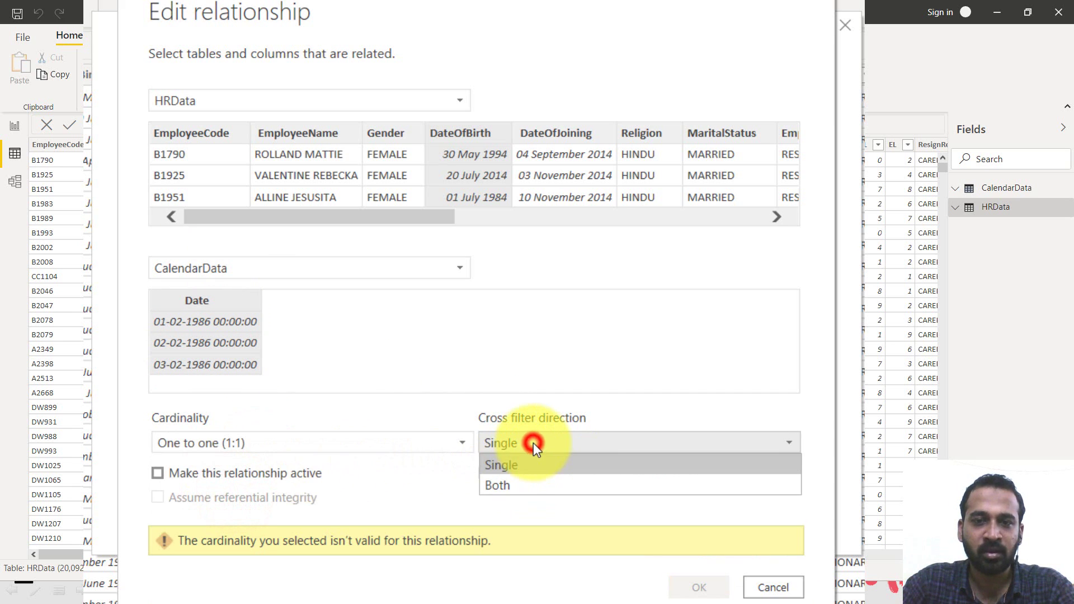
click(520, 484)
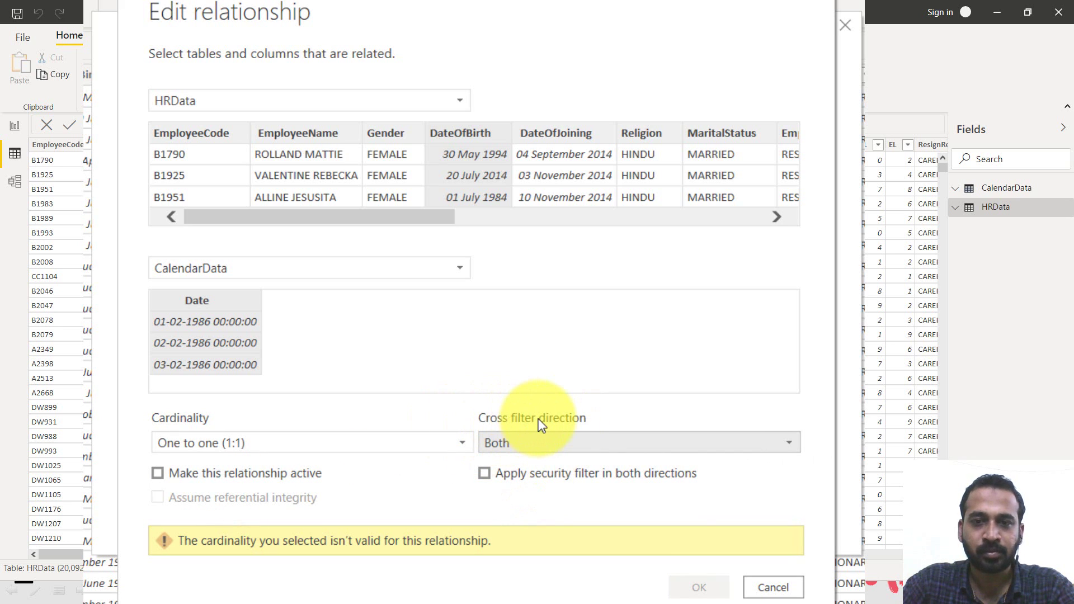
Revert to Many to one, Single direction and inactive, then cancel the edit
click(336, 444)
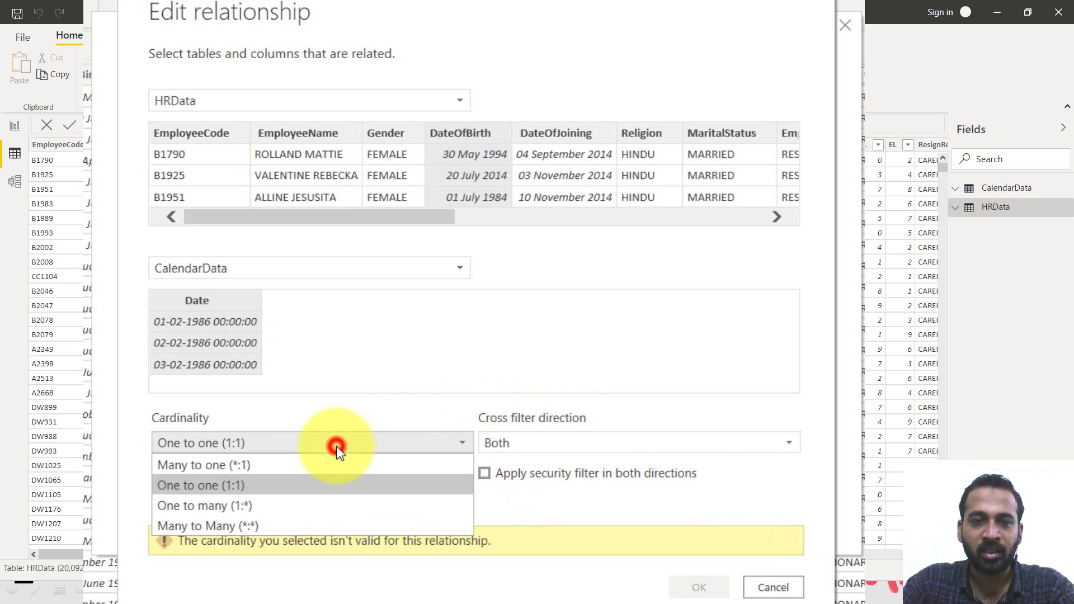
click(292, 473)
click(506, 445)
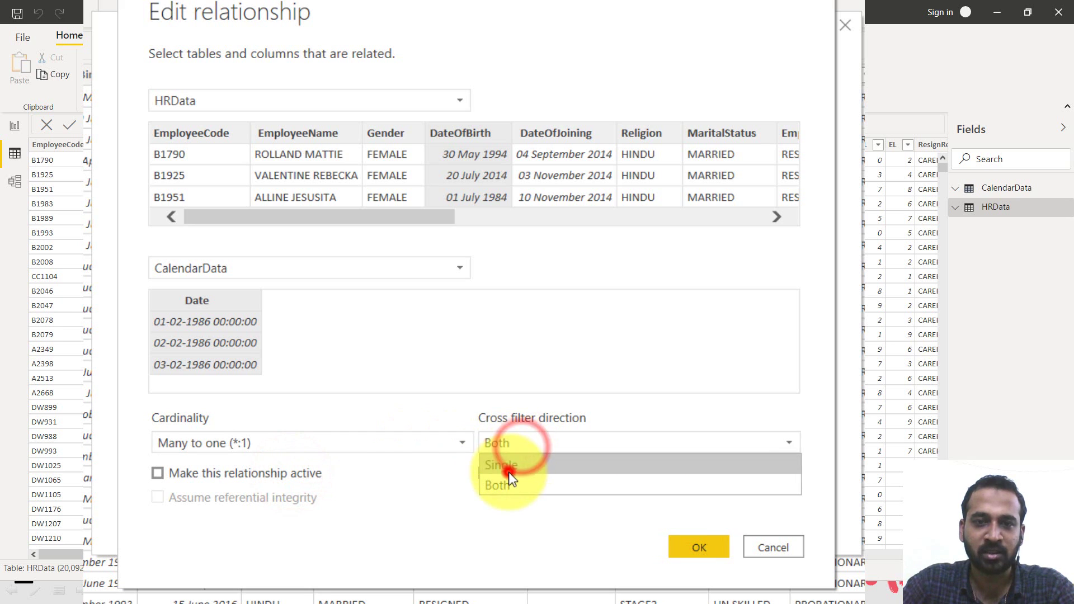
click(508, 467)
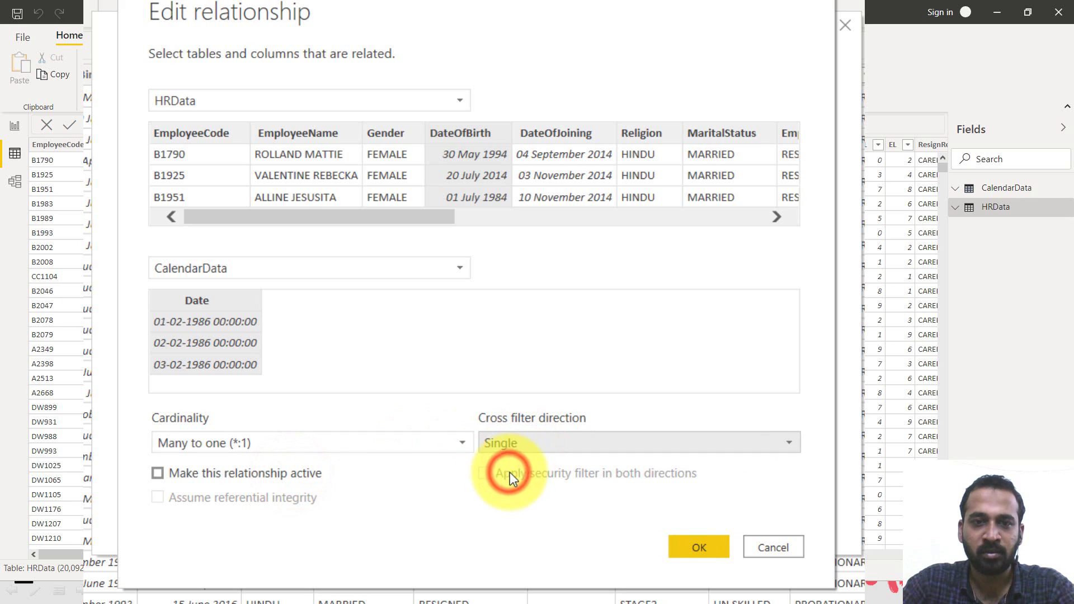
click(307, 473)
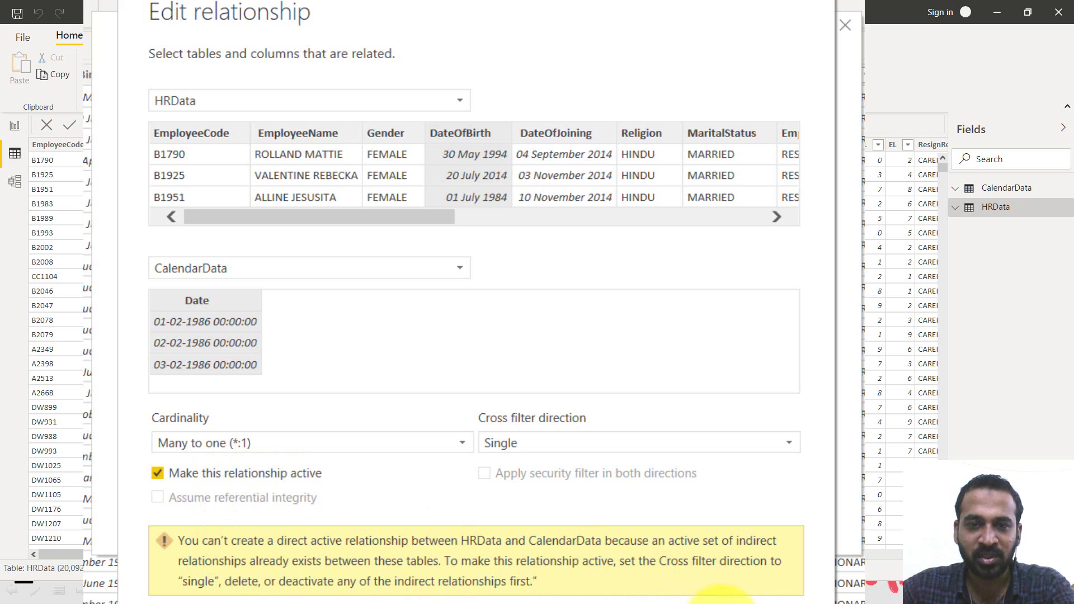
click(268, 478)
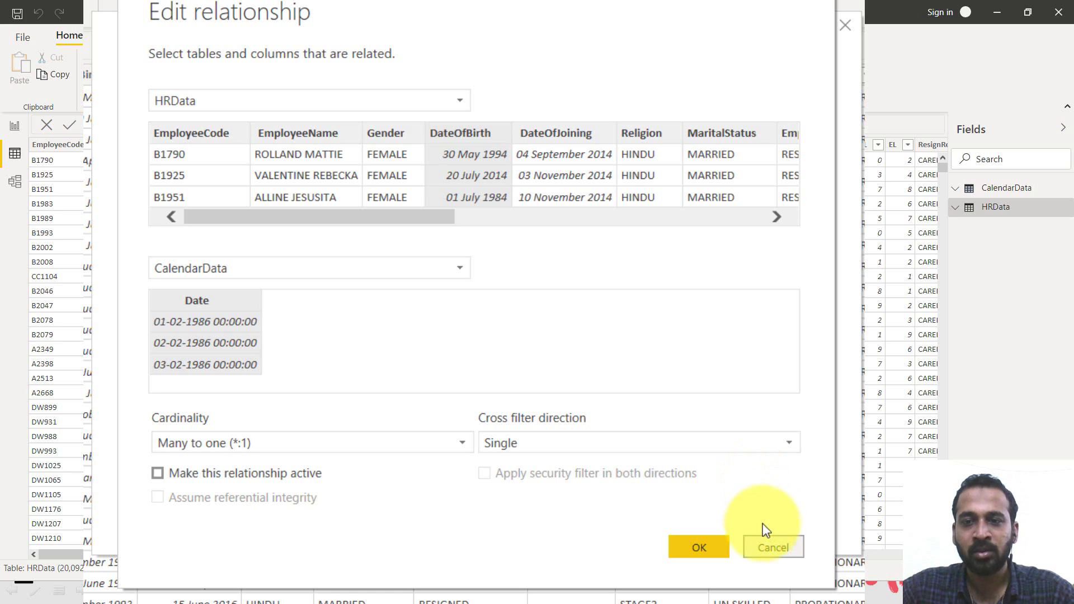
click(773, 548)
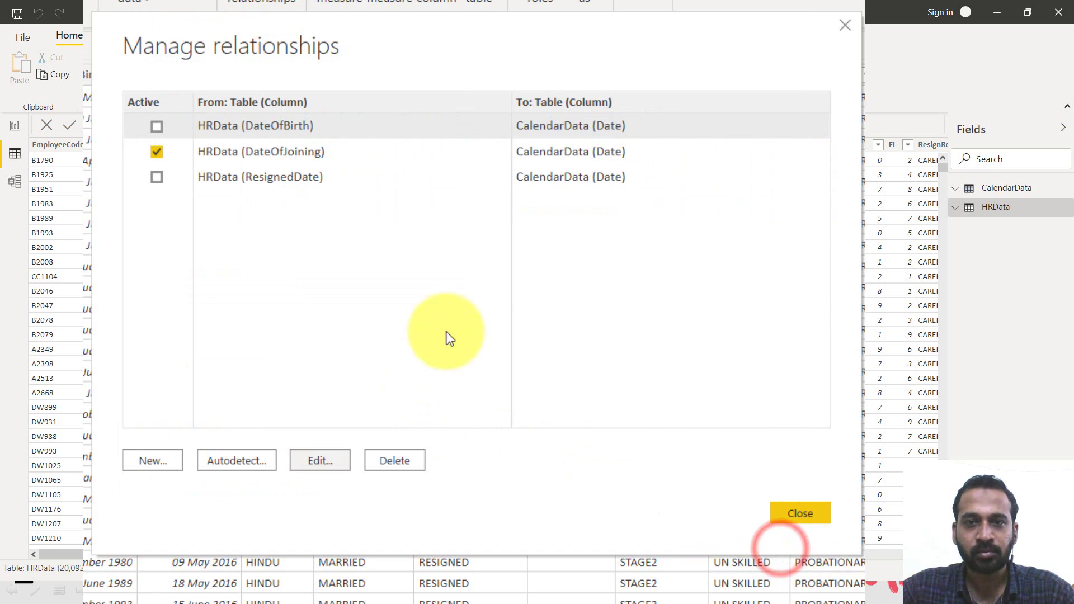
Close Manage relationships and apply the Frontier theme from the View tab's theme gallery
click(800, 513)
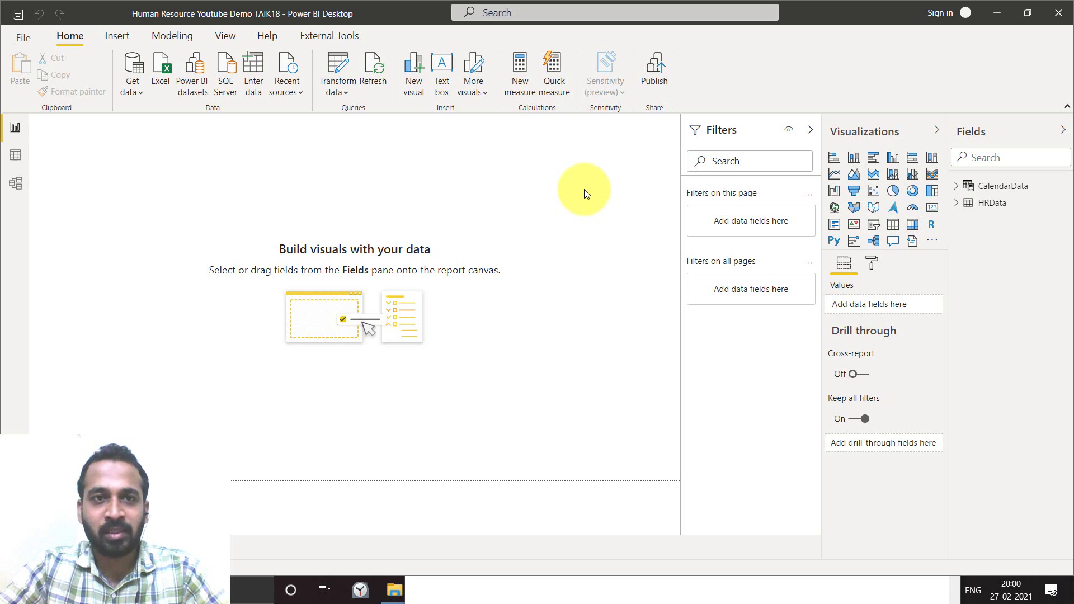
click(223, 40)
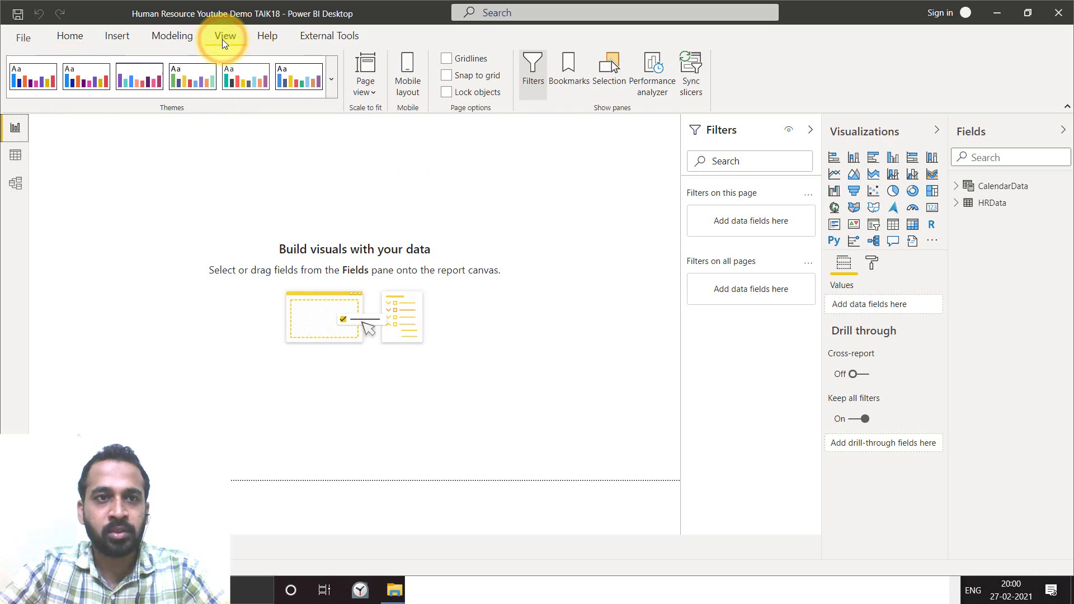
click(332, 94)
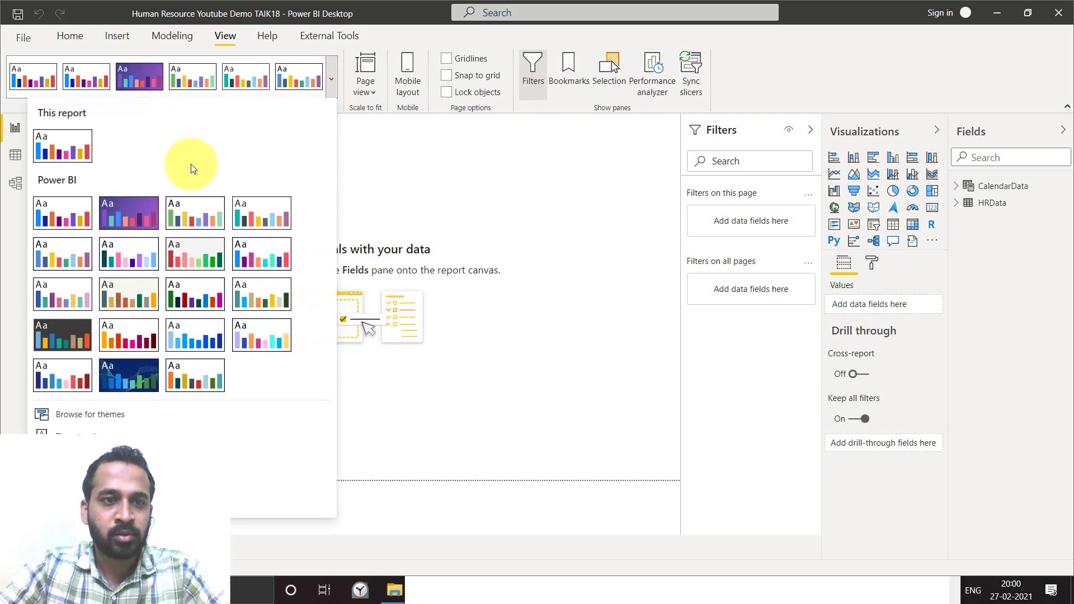
click(128, 291)
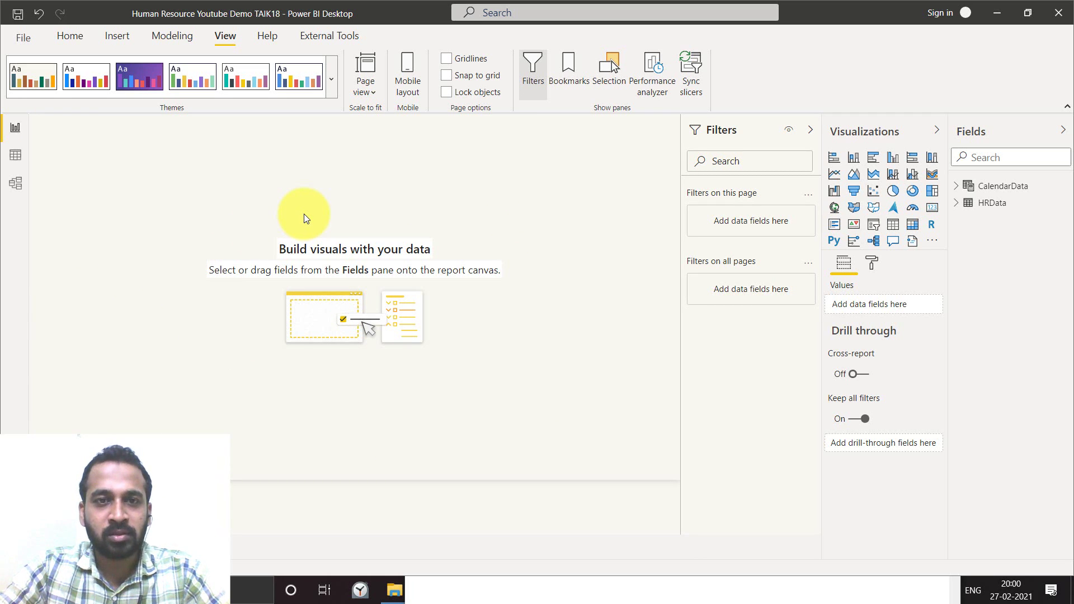
key(alt+Tab)
key(alt+Tab)
key(alt+Tab)
key(alt+Tab)
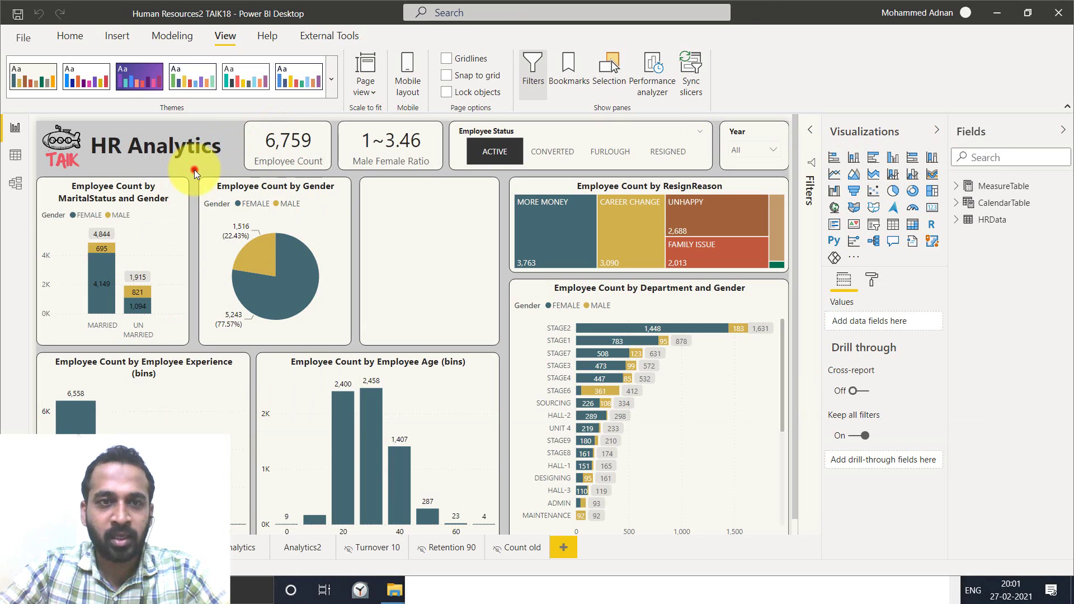
Read the finished report's page background colour, hex #CCCCCC, from the Format pane
click(873, 278)
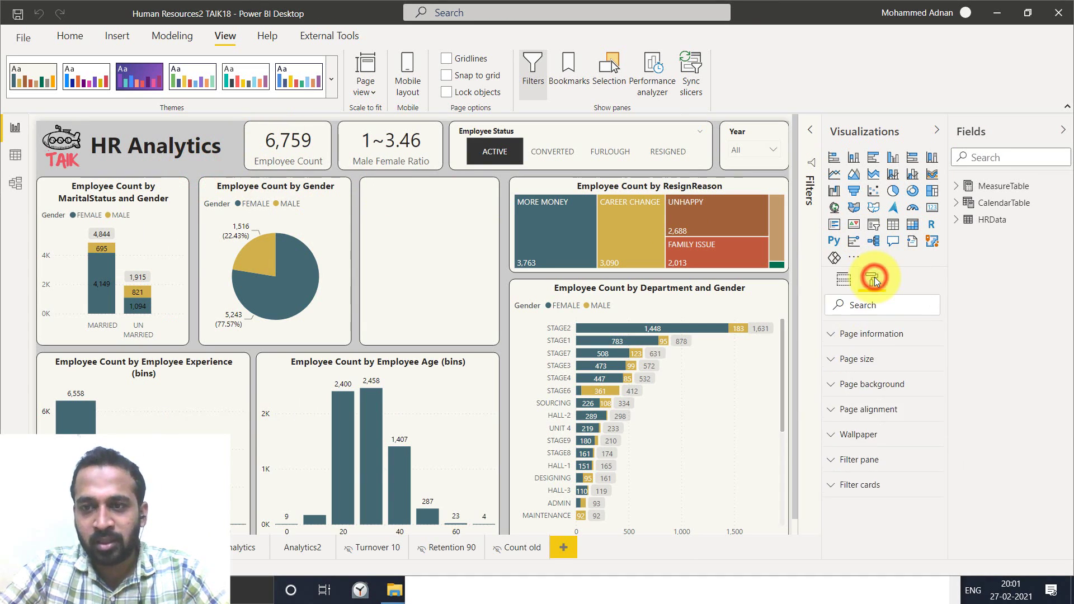
click(898, 385)
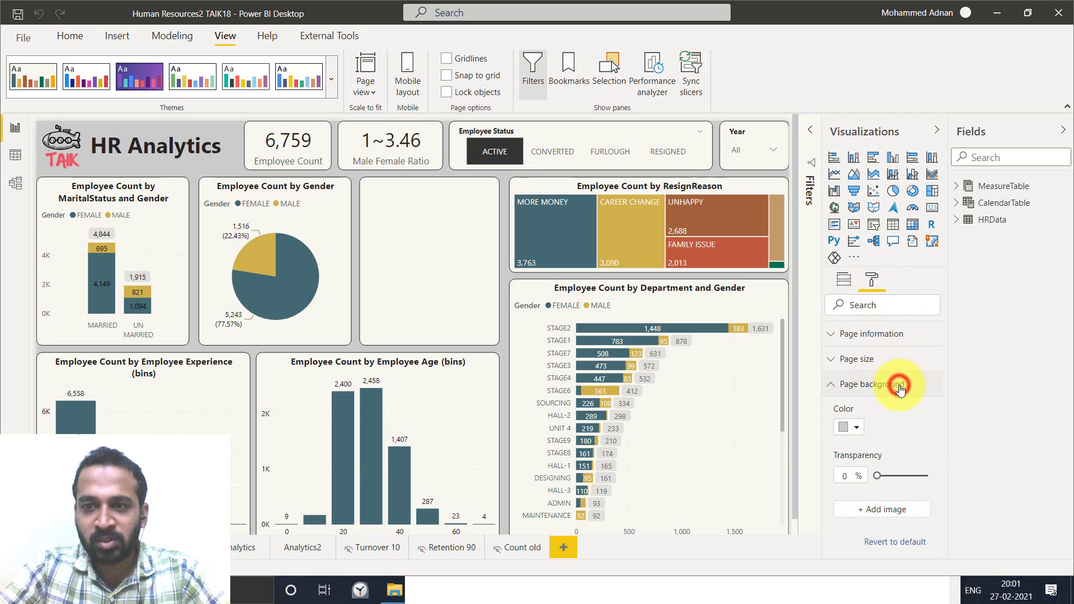
click(860, 431)
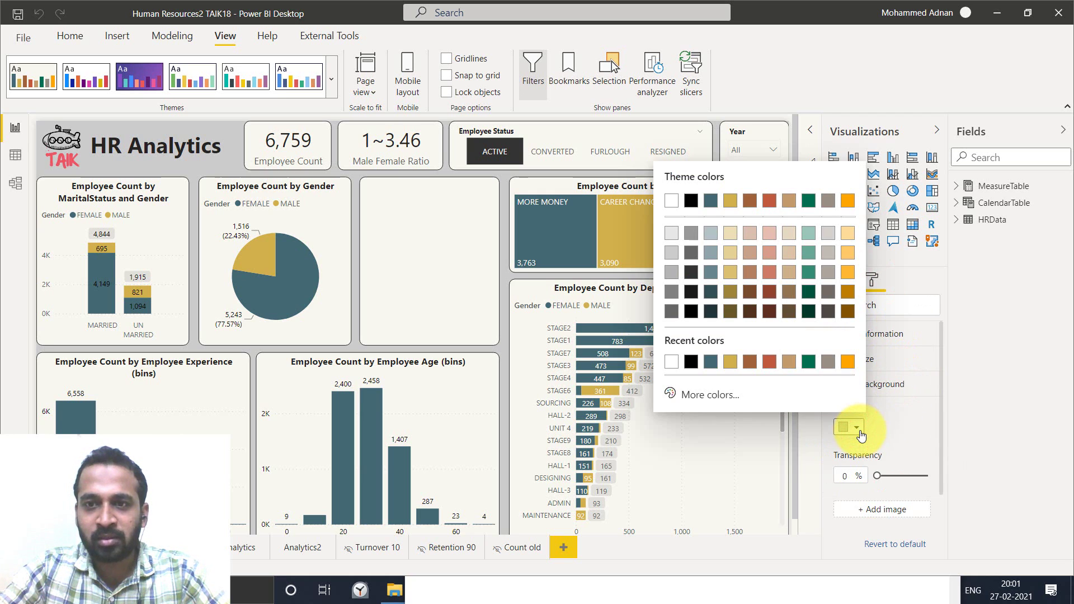
click(700, 398)
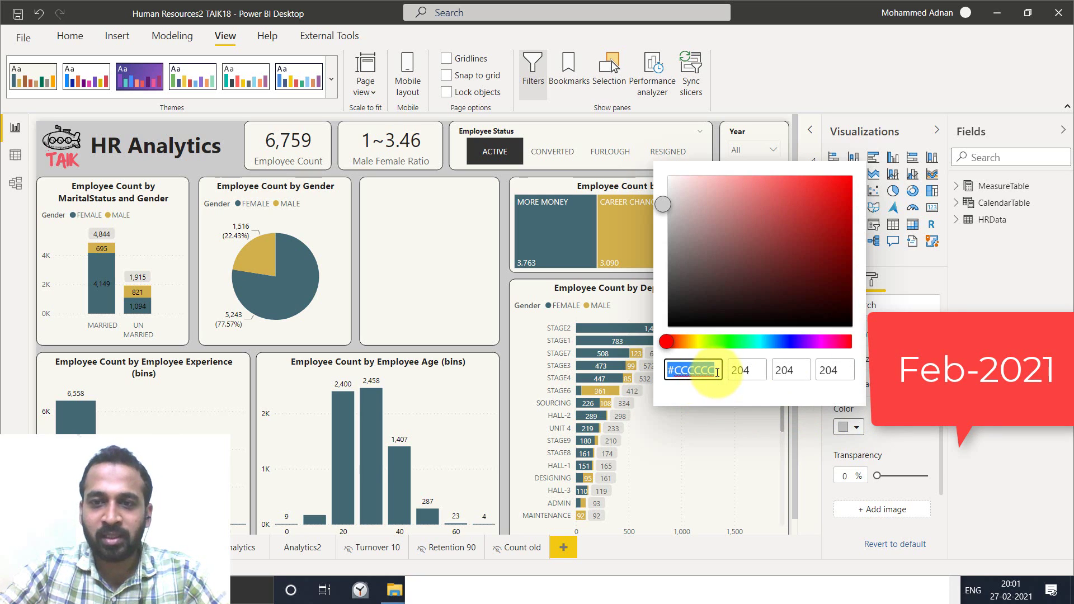
double_click(674, 366)
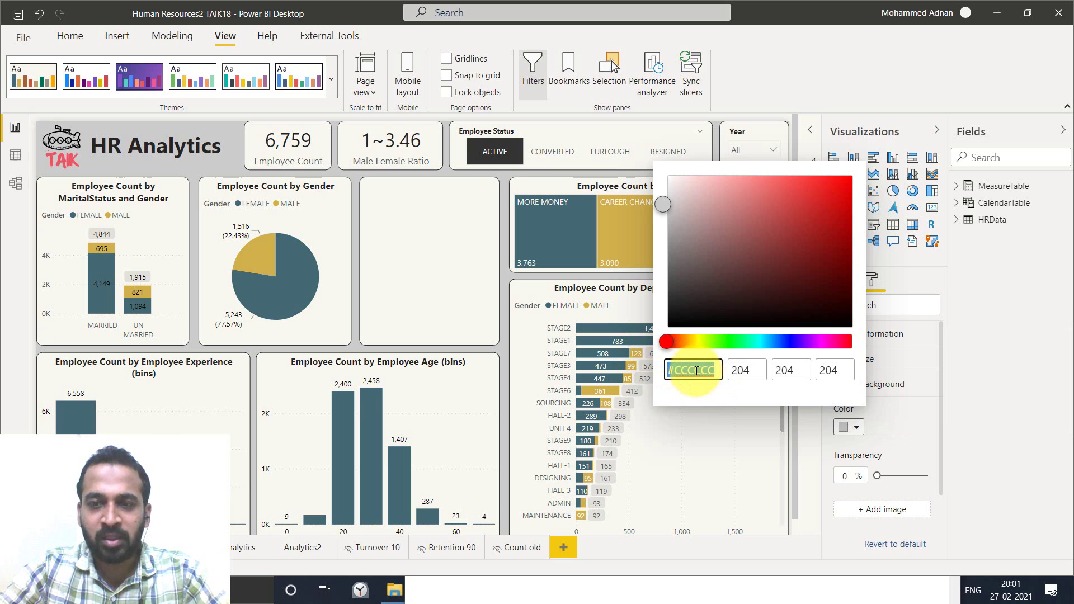
click(894, 424)
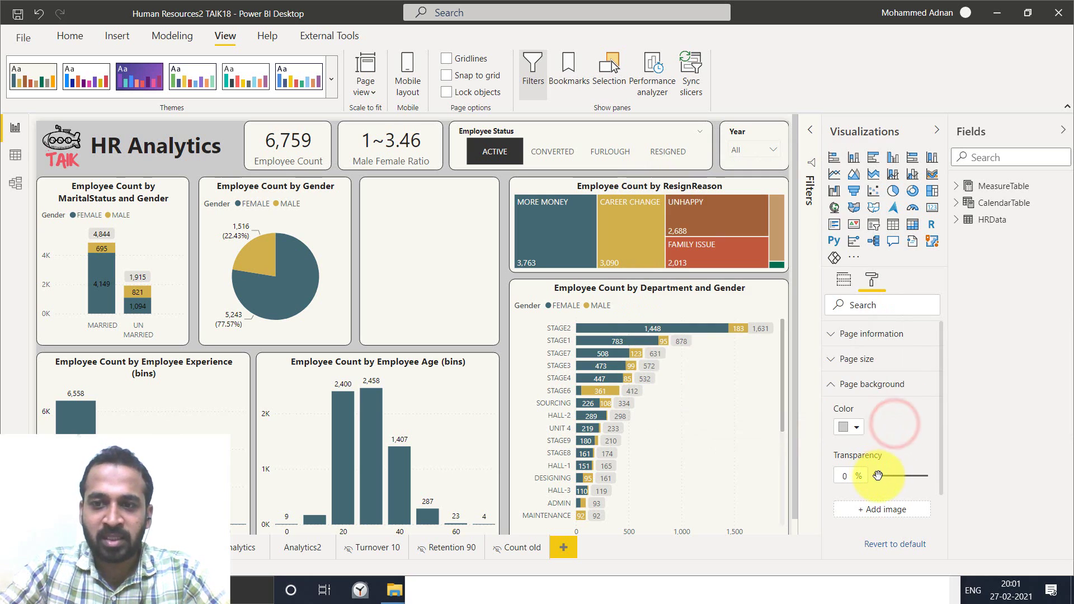
Paste #CCCCCC as the blank report page's background colour, then return to the finished report
key(alt+Tab)
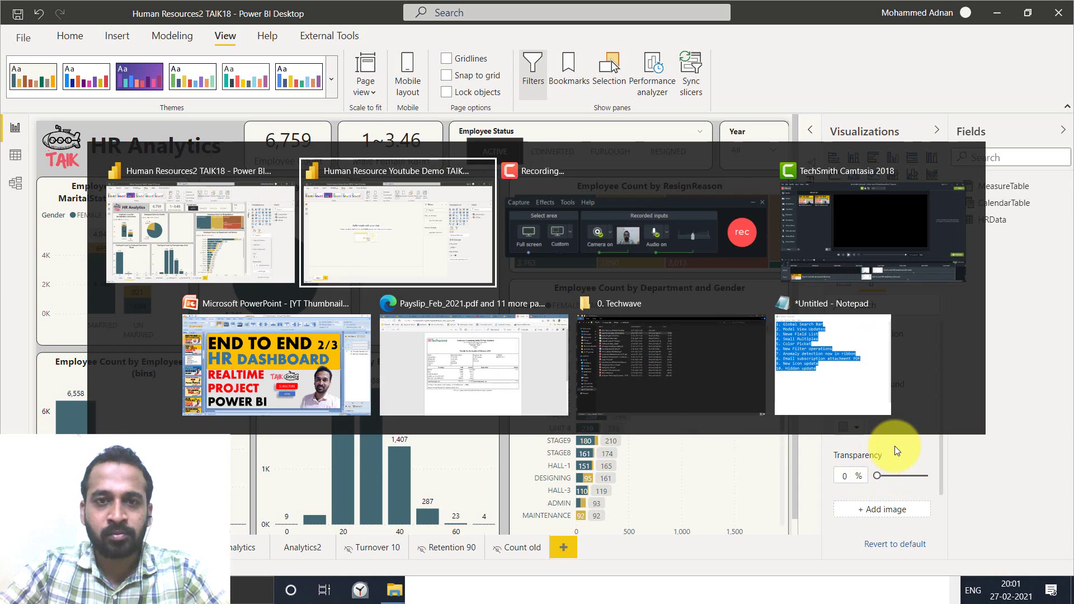
click(596, 261)
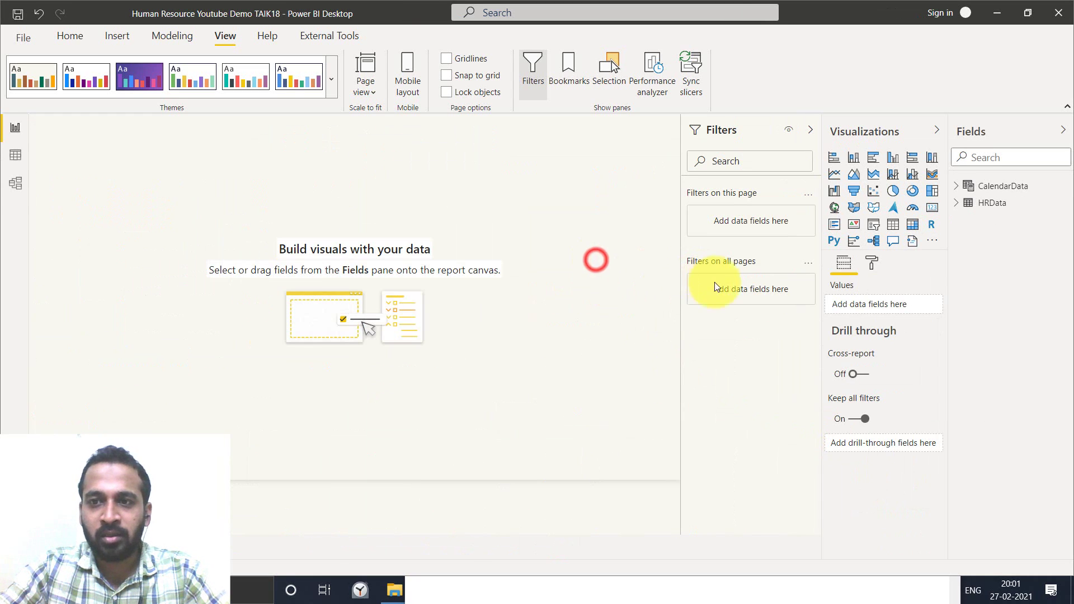
click(873, 265)
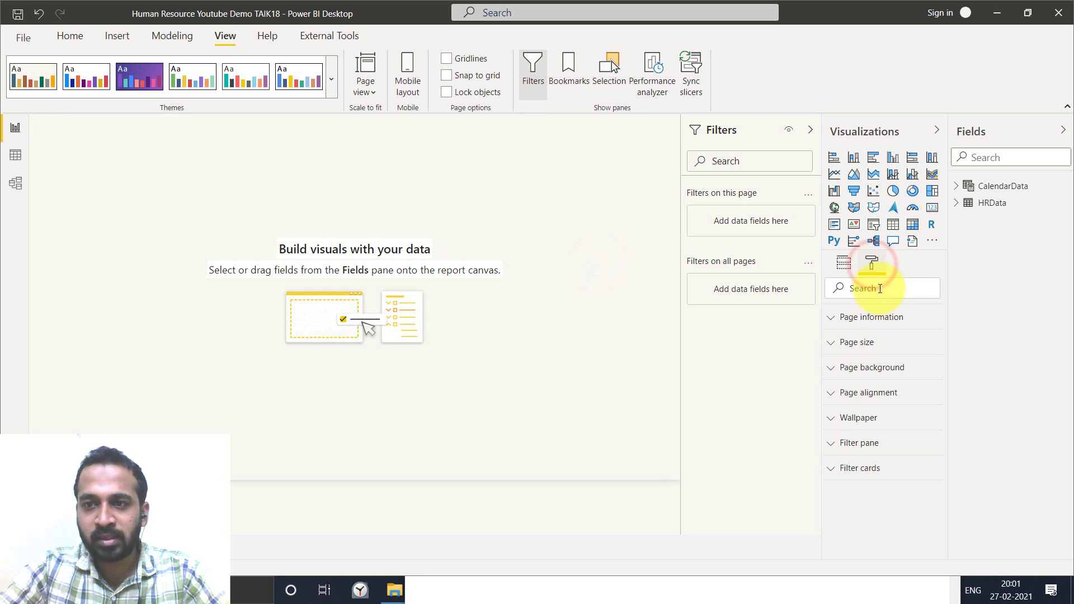
click(889, 369)
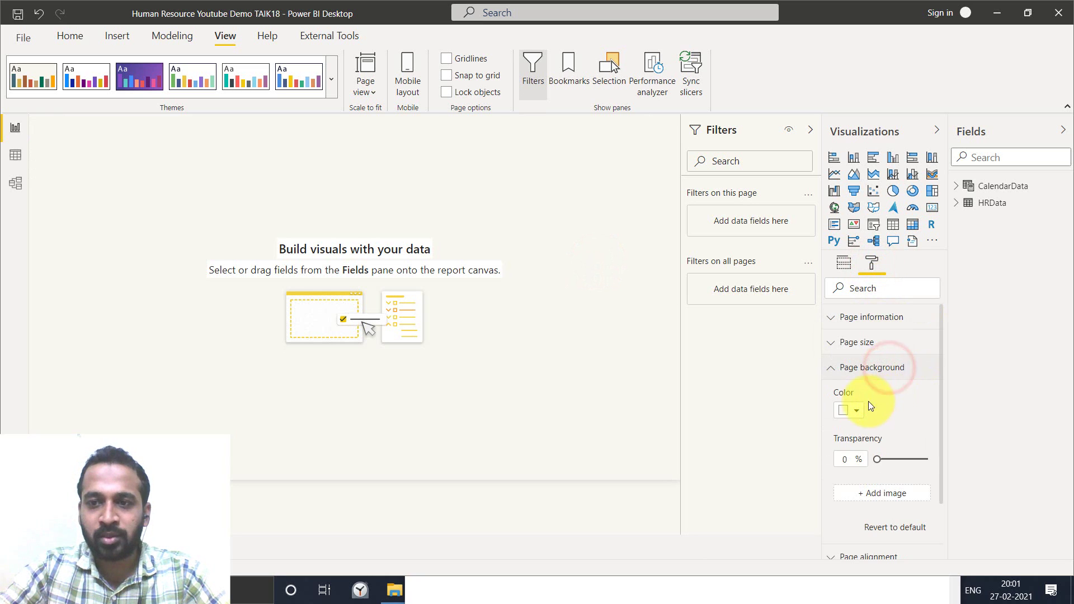
click(857, 411)
click(712, 378)
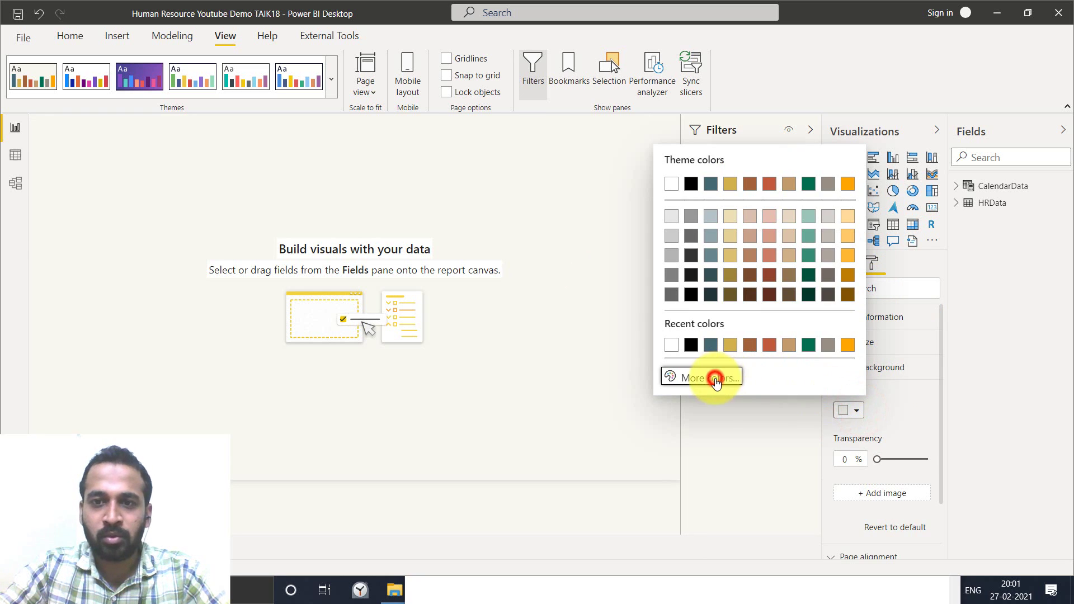
text(#CCCCCC)
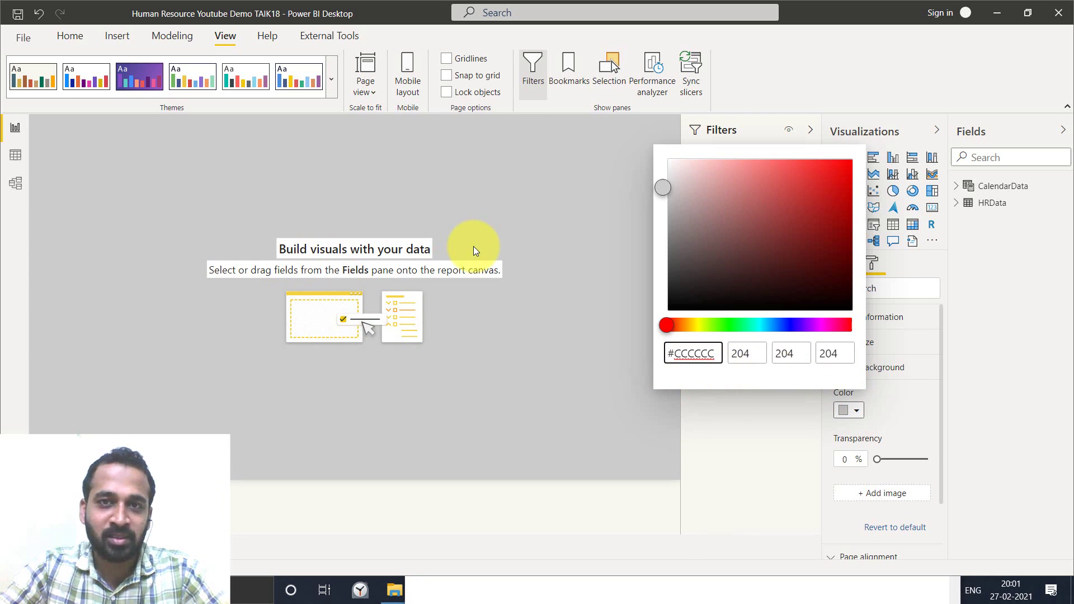
click(615, 276)
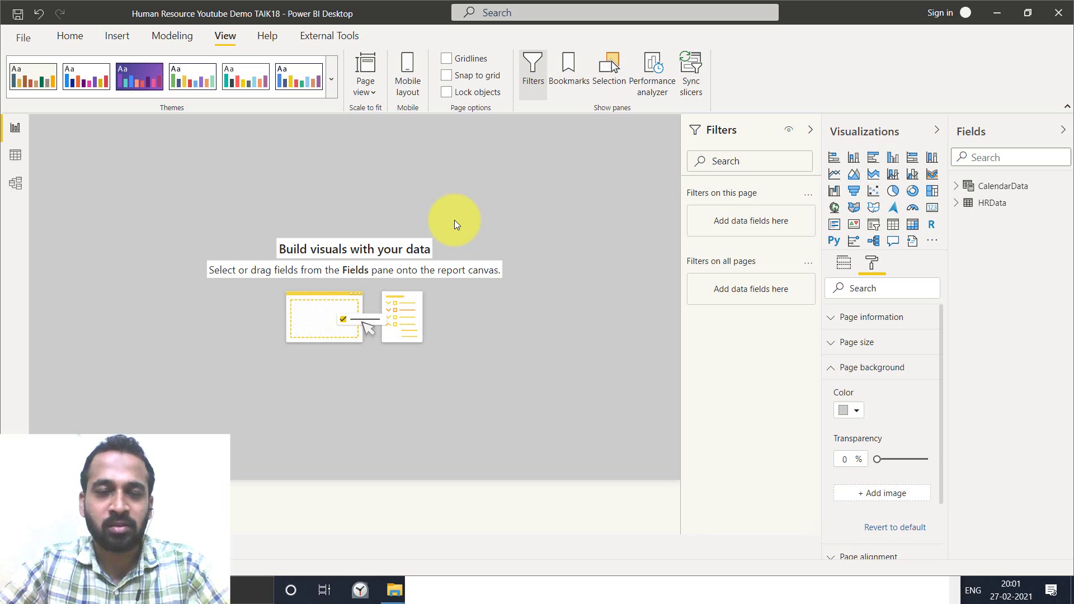
key(alt+Tab)
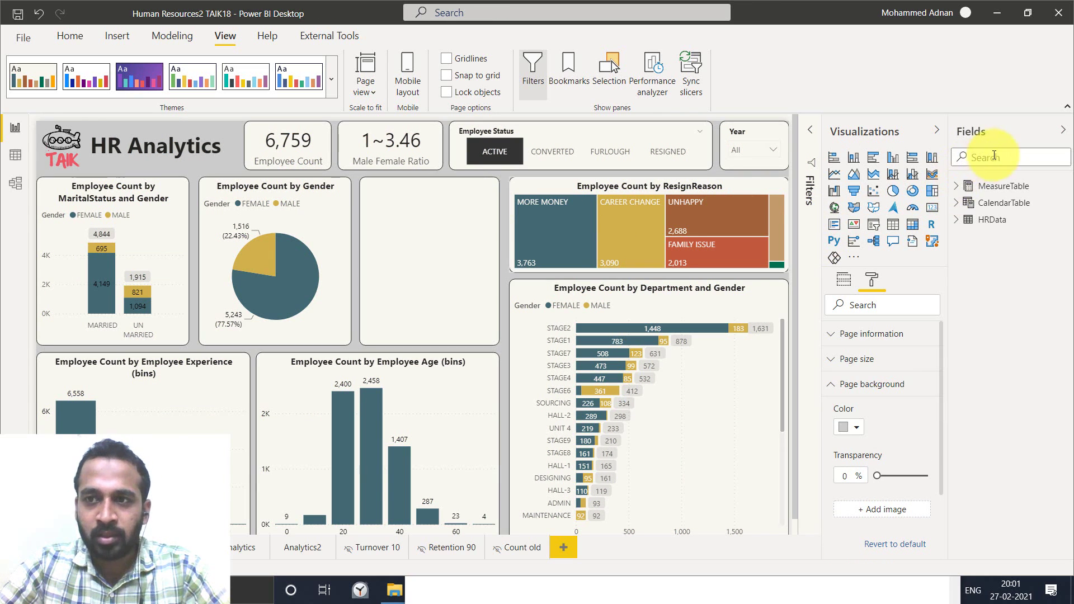
View the finished report's Employee Count formula, COUNT(HRData[EmployeeCode]), in MeasureTable, then return to the demo file
click(958, 186)
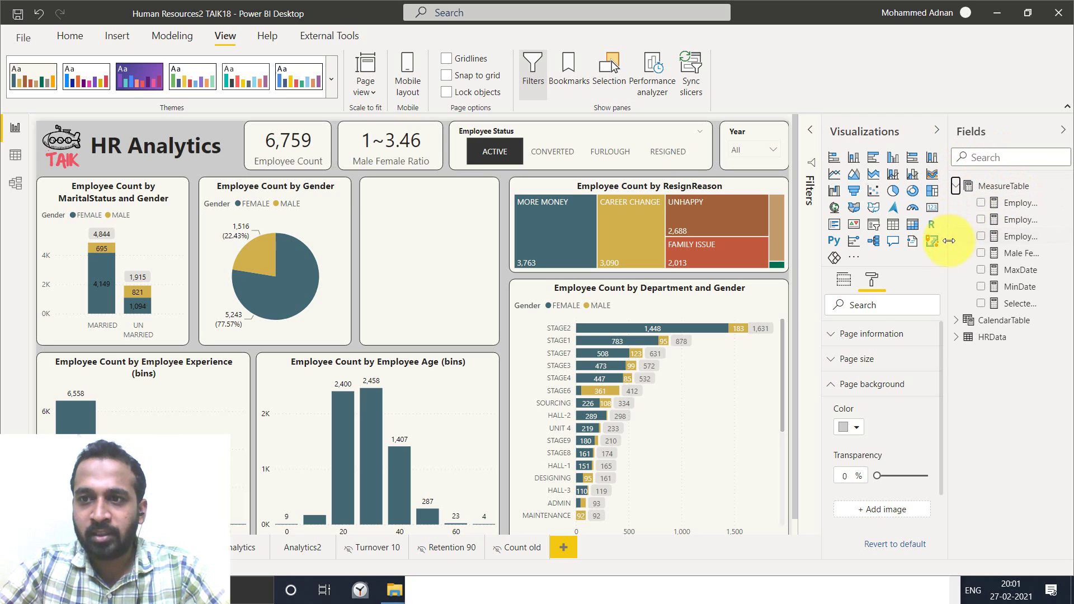
drag(950, 247, 914, 247)
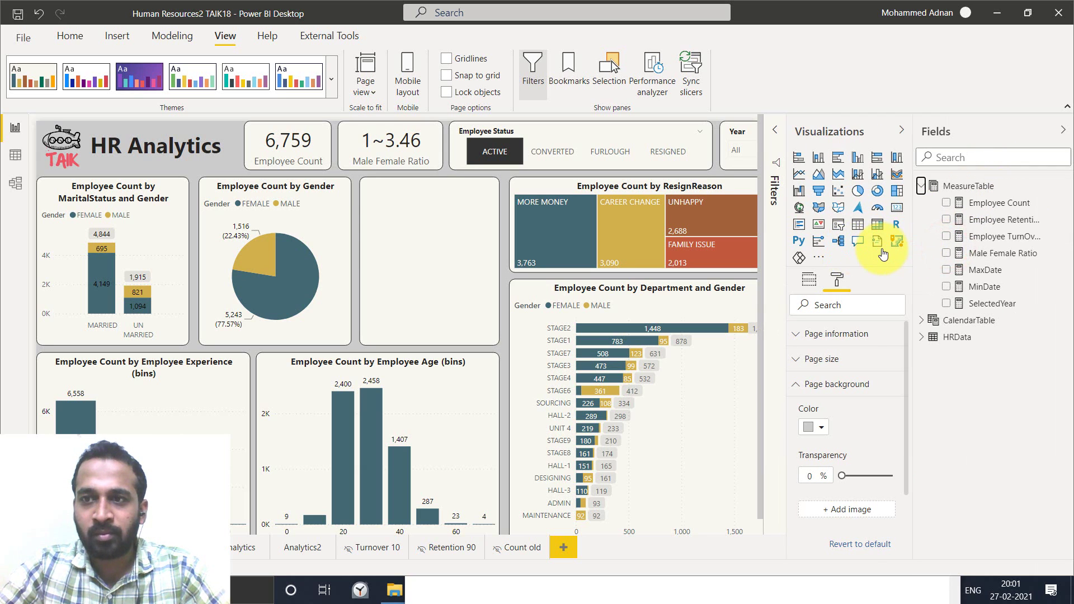
drag(855, 132, 949, 227)
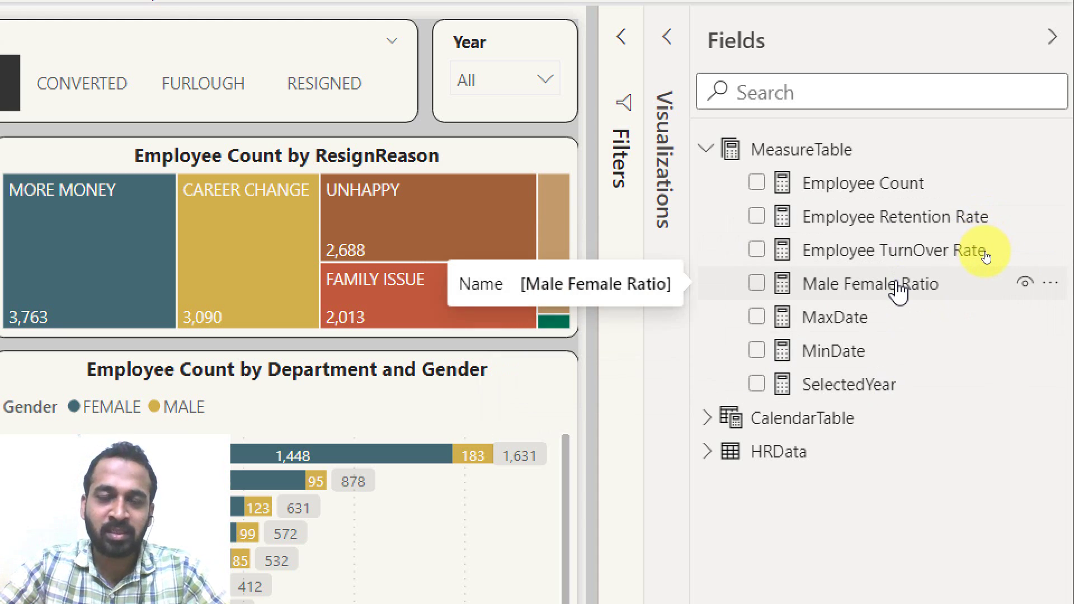
click(862, 189)
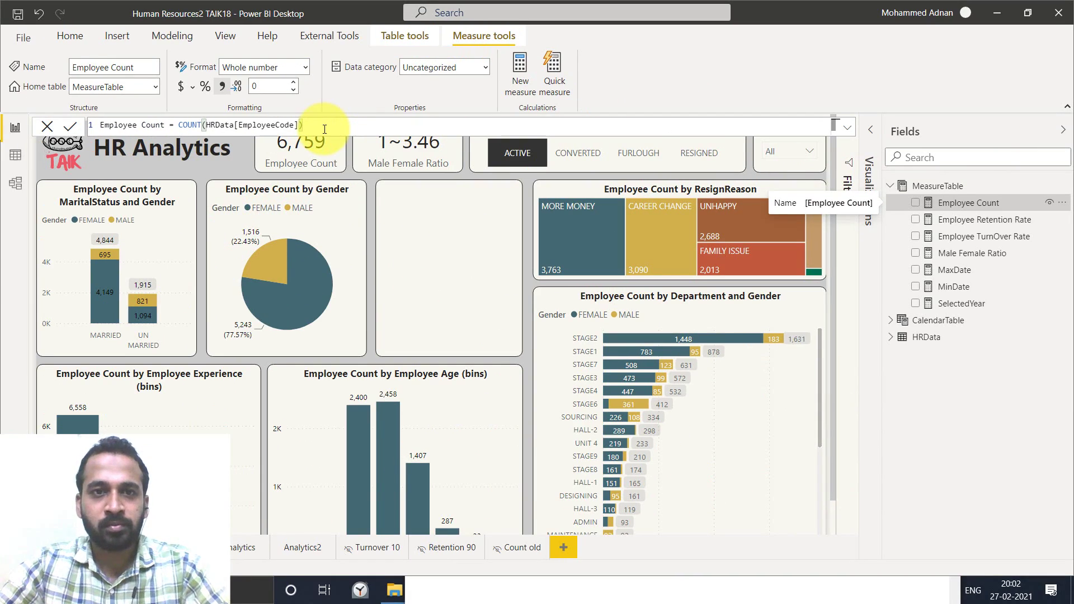
key(alt+Tab)
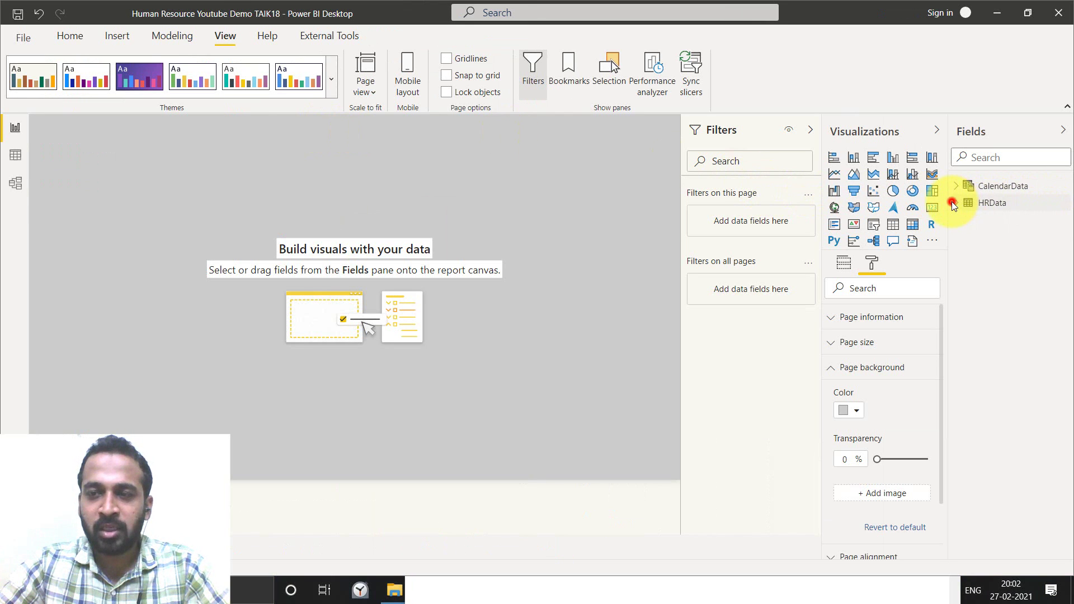
Create the HRData measure Employee Count = COUNT(HRData[EmployeeCode]) in the demo report
right_click(1058, 203)
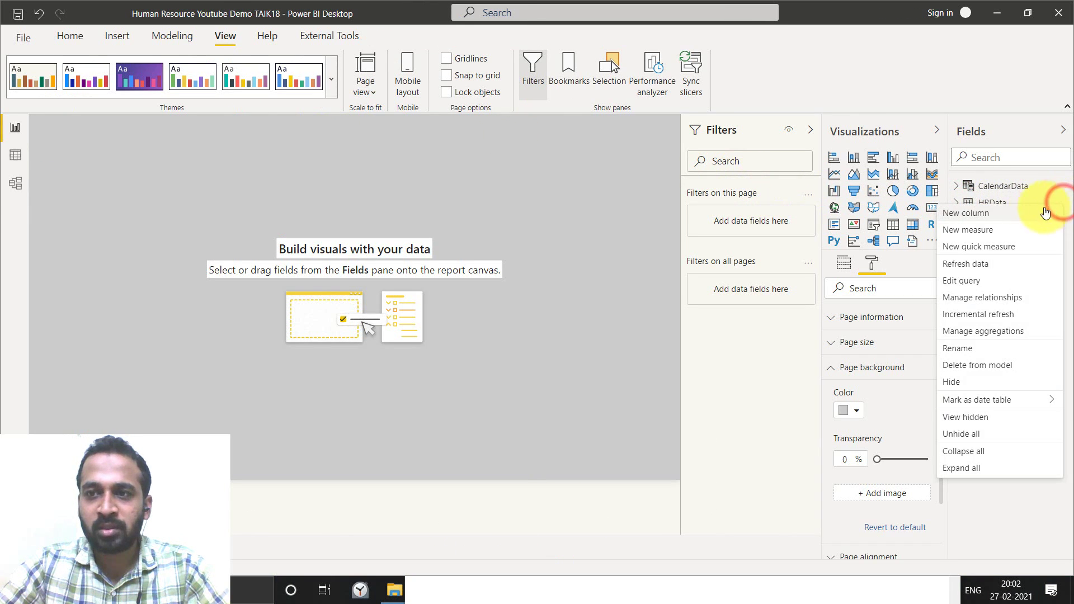
click(979, 231)
text(Employee Count)
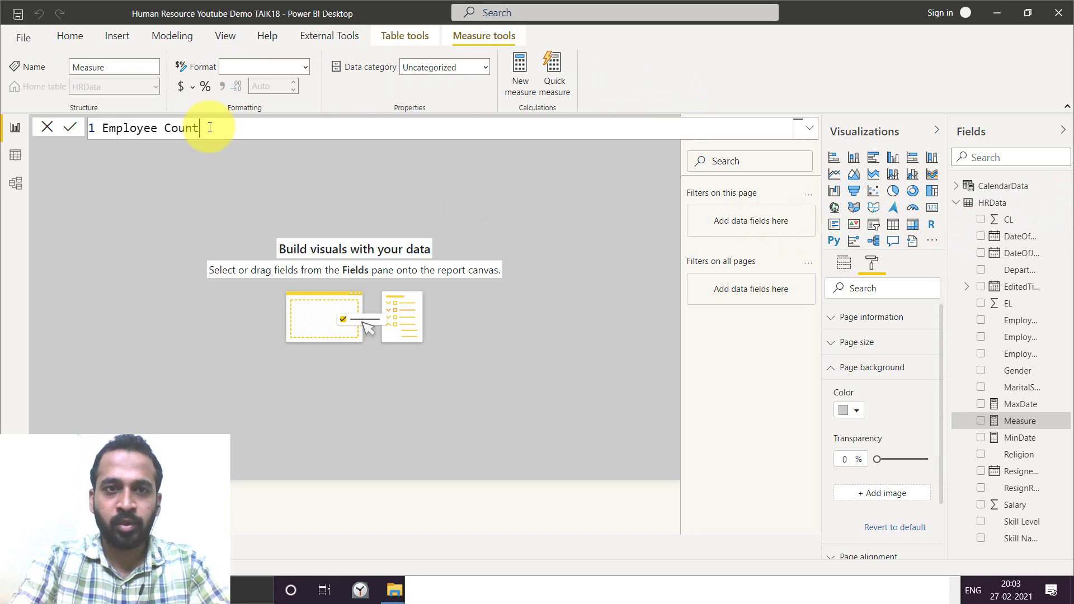
text( = count)
key(Tab)
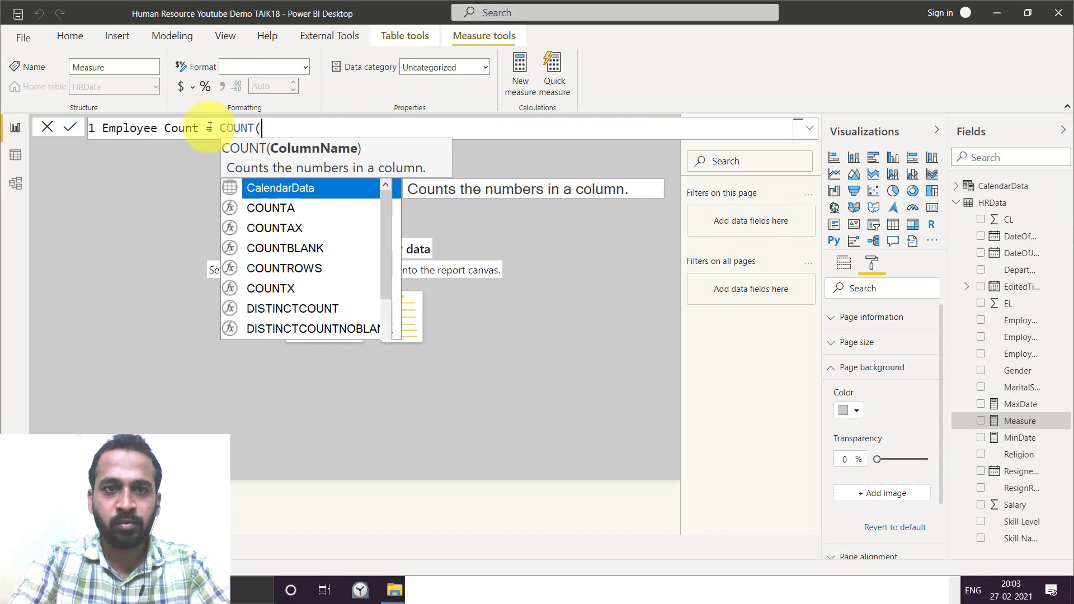
text(empl)
key(Tab)
text())
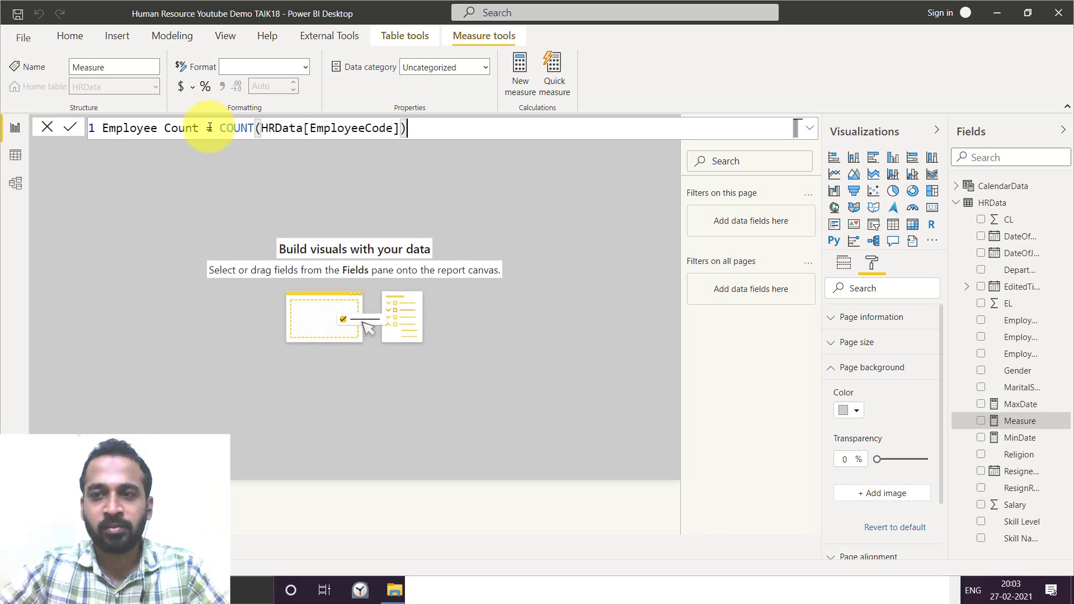
key(Return)
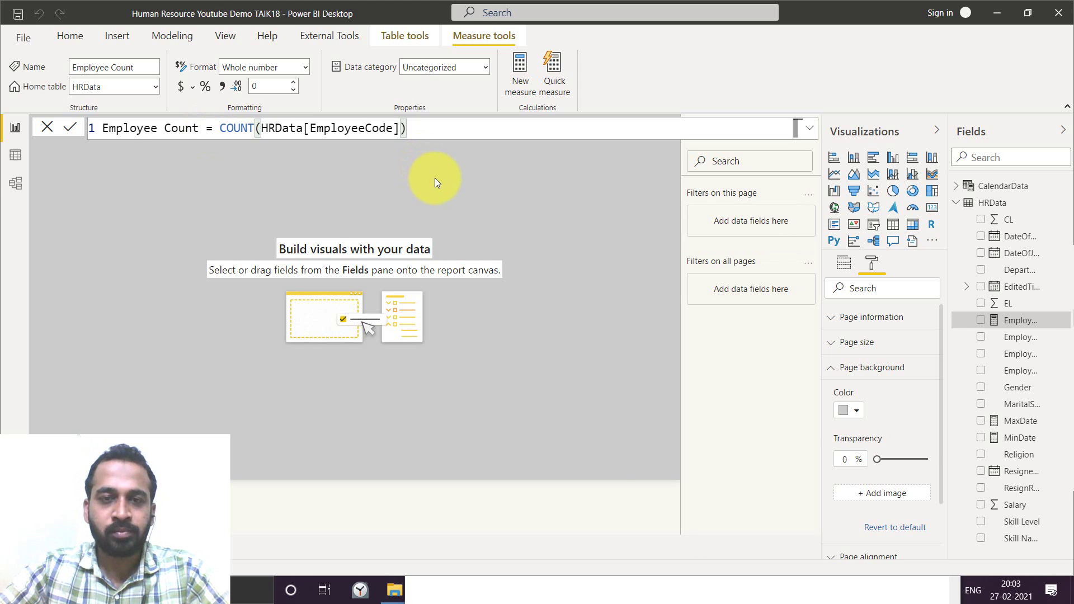
key(alt+Tab)
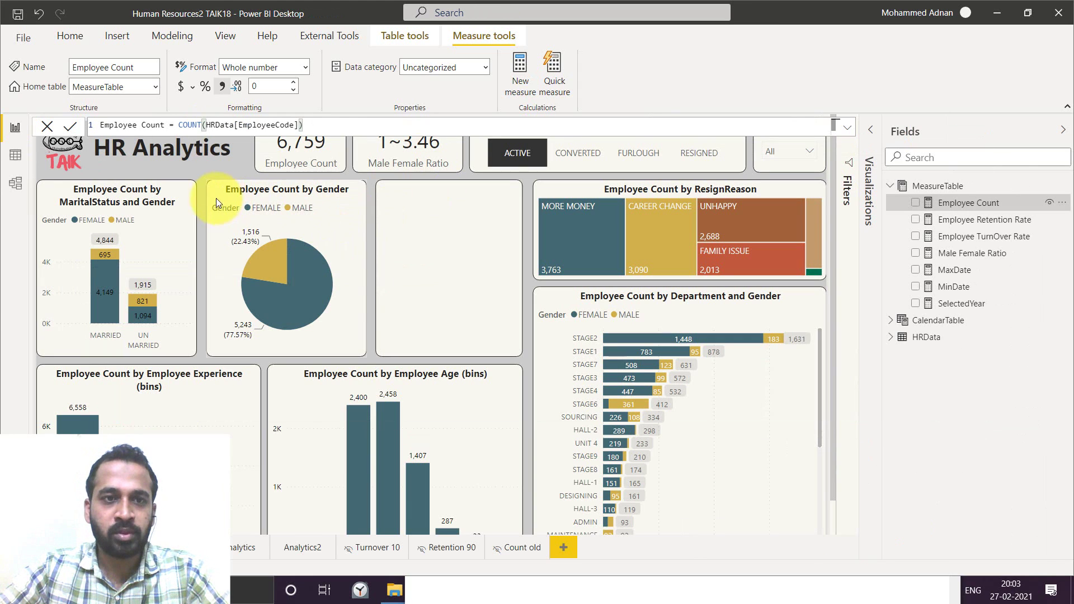
Select the finished report's Employee Count by MaritalStatus and Gender chart and view its field wells
click(187, 191)
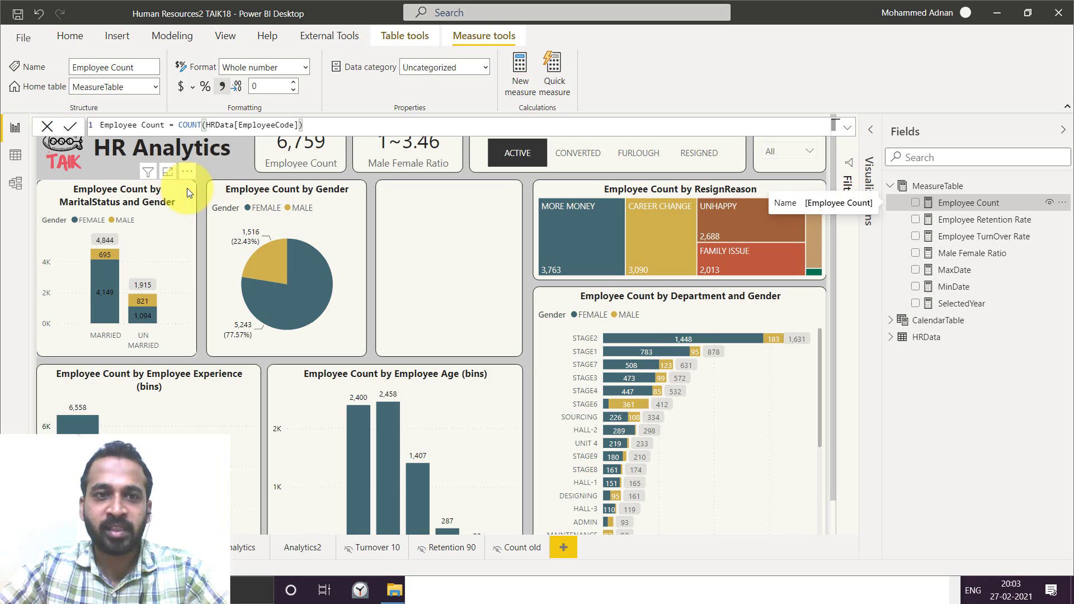
click(187, 191)
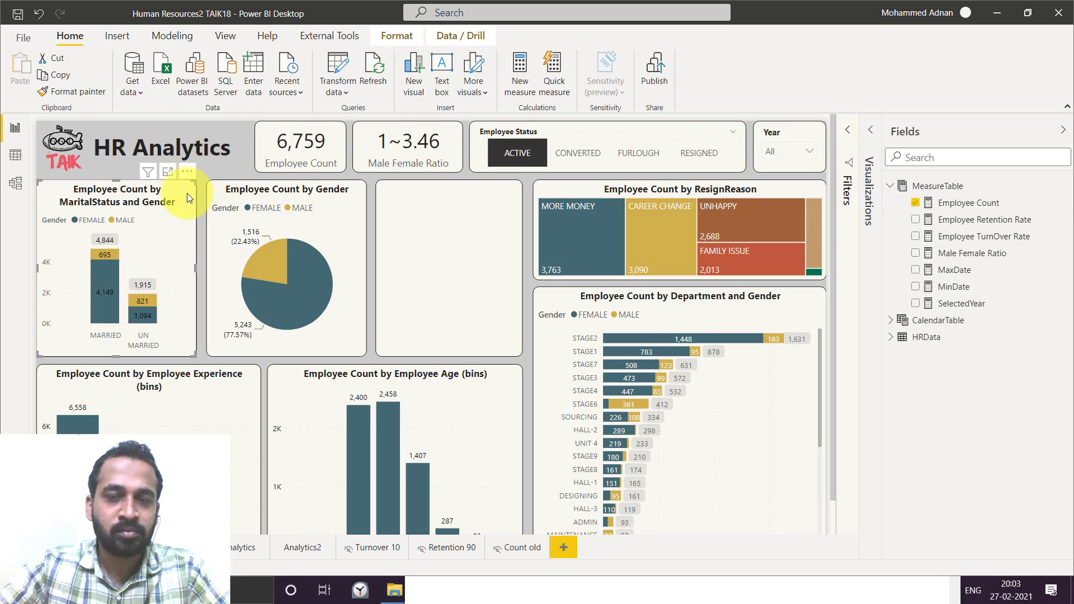
click(869, 154)
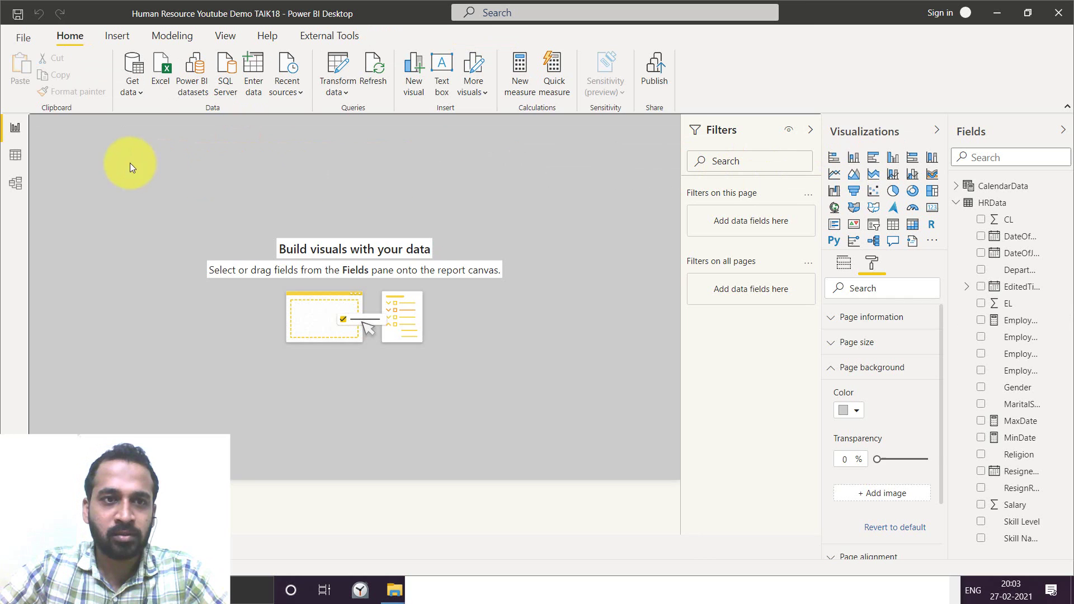
Add a stacked column chart: Employee Count values, MaritalStatus axis, Gender legend, slightly widened
click(854, 157)
drag(76, 161, 75, 205)
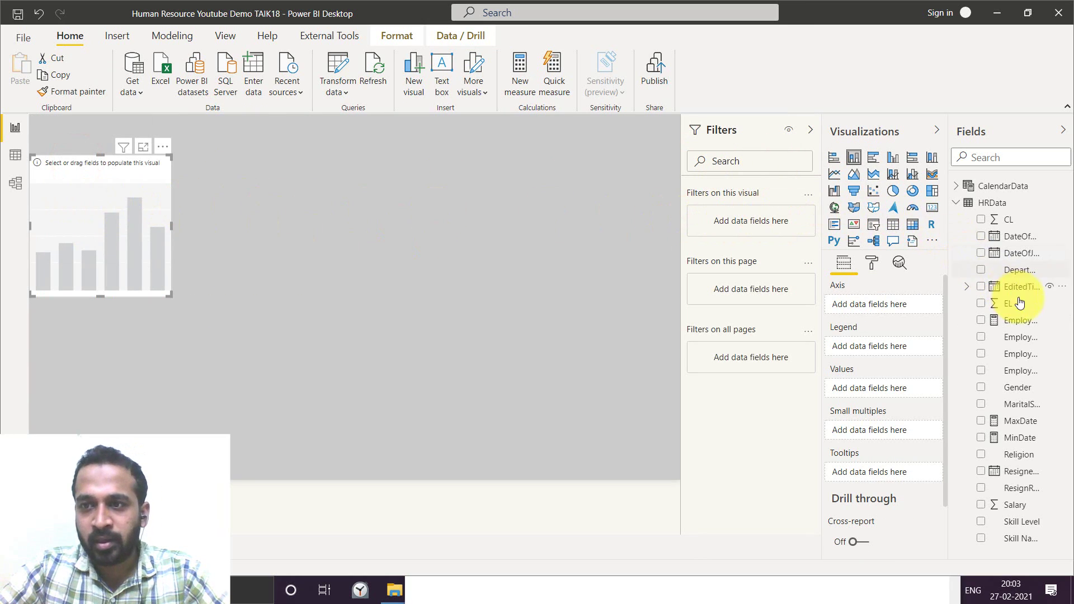
drag(1019, 320, 886, 389)
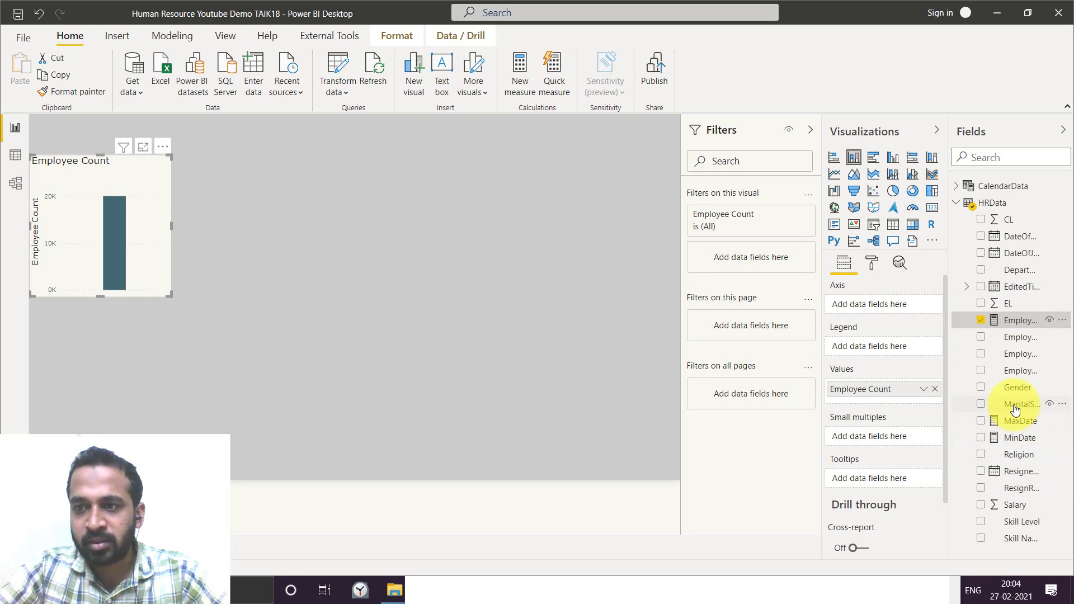
drag(1016, 410, 890, 314)
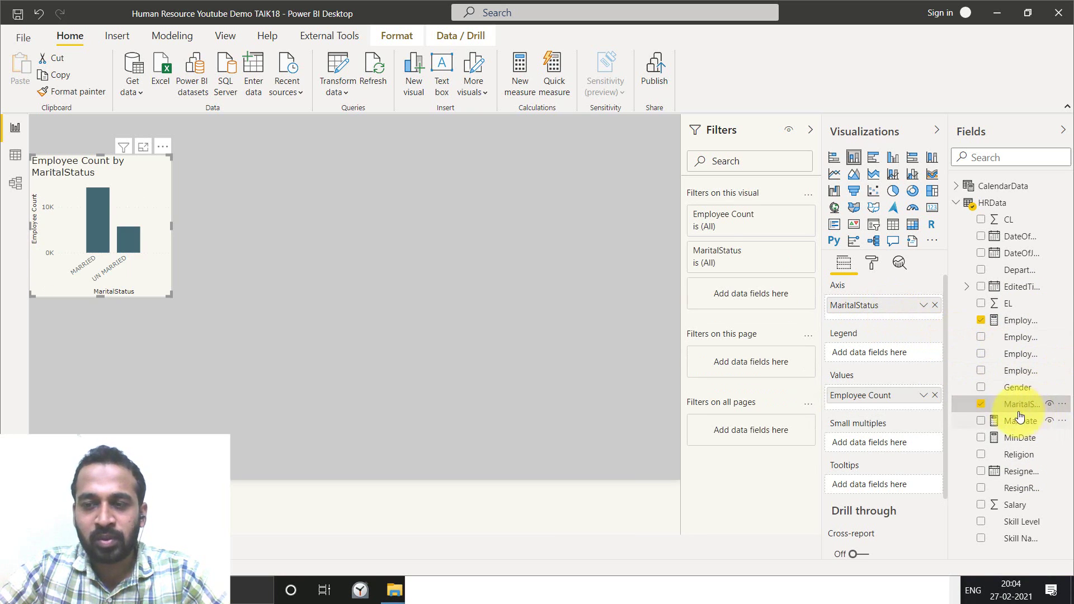
drag(1014, 393, 871, 321)
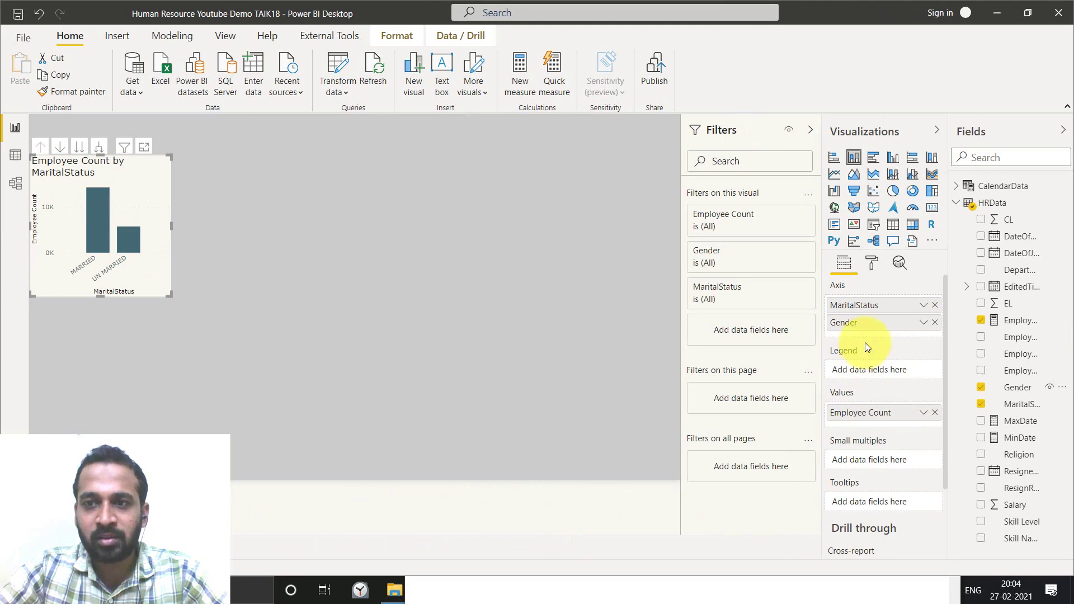
drag(858, 323, 860, 372)
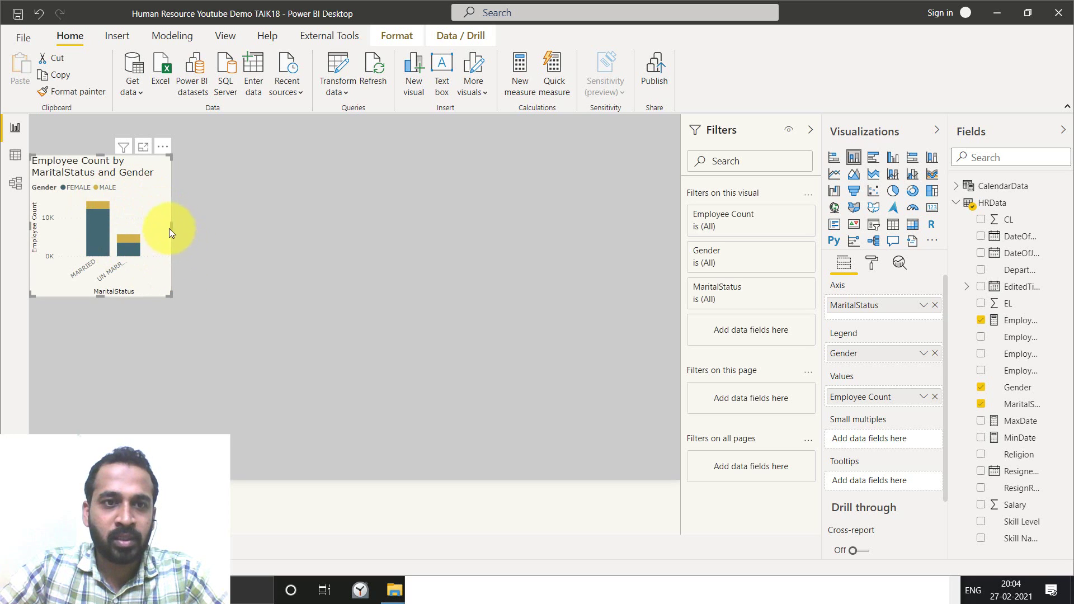
drag(172, 226, 192, 231)
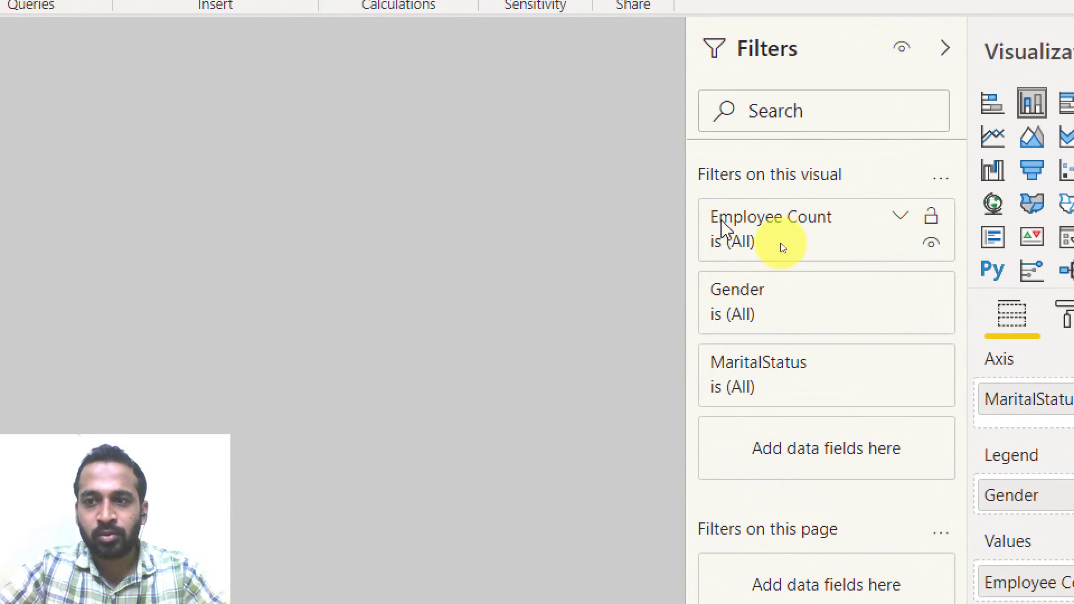
Turn on data labels for the marital status chart and expand its Title formatting settings
click(876, 266)
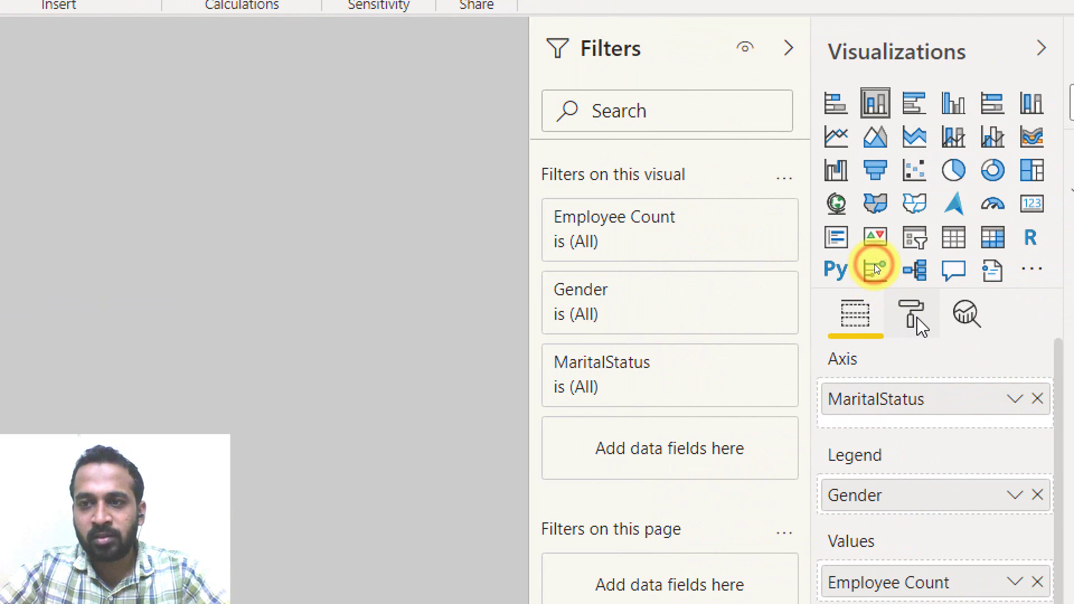
click(917, 322)
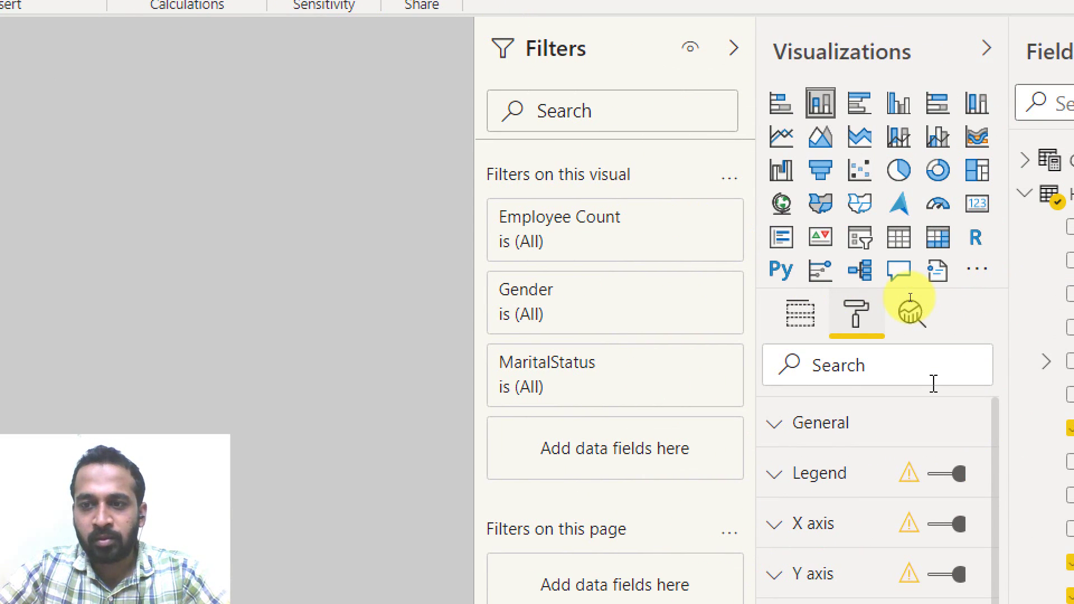
scroll(935, 403, down, 5)
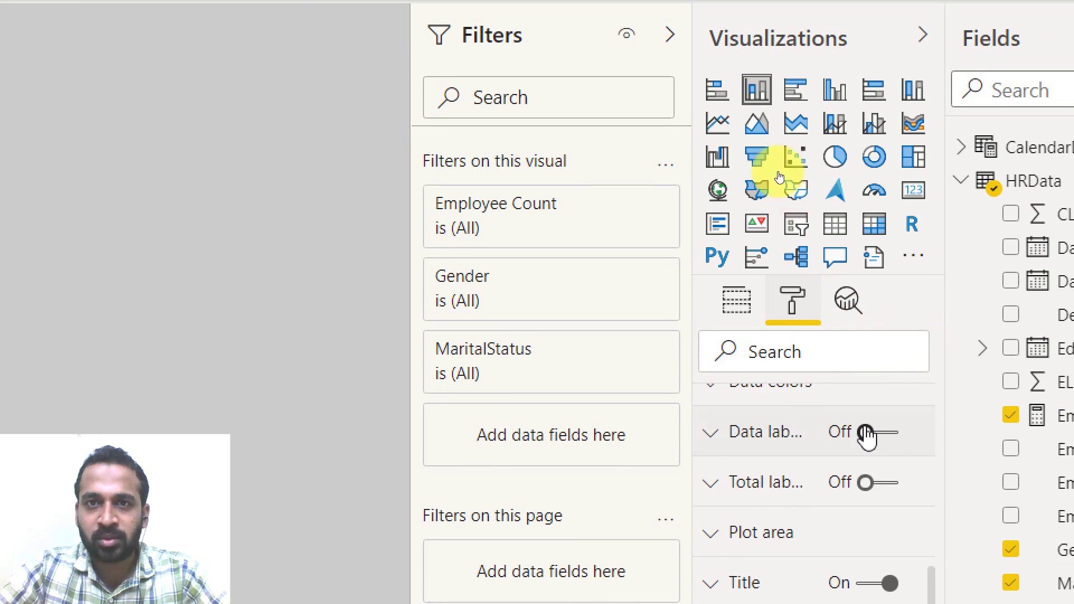
click(738, 136)
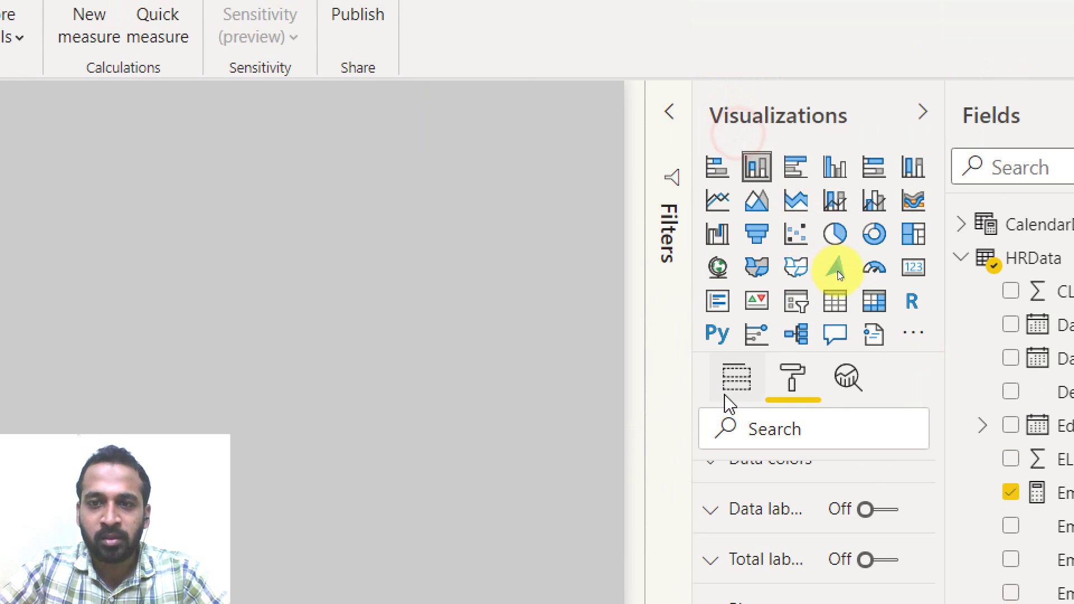
drag(691, 375, 656, 377)
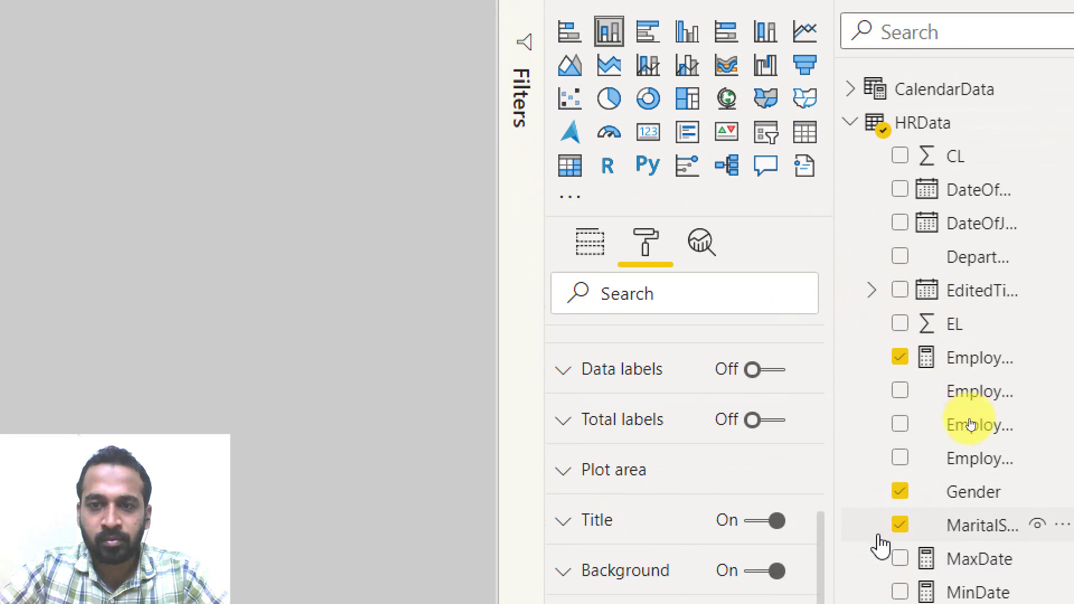
click(765, 341)
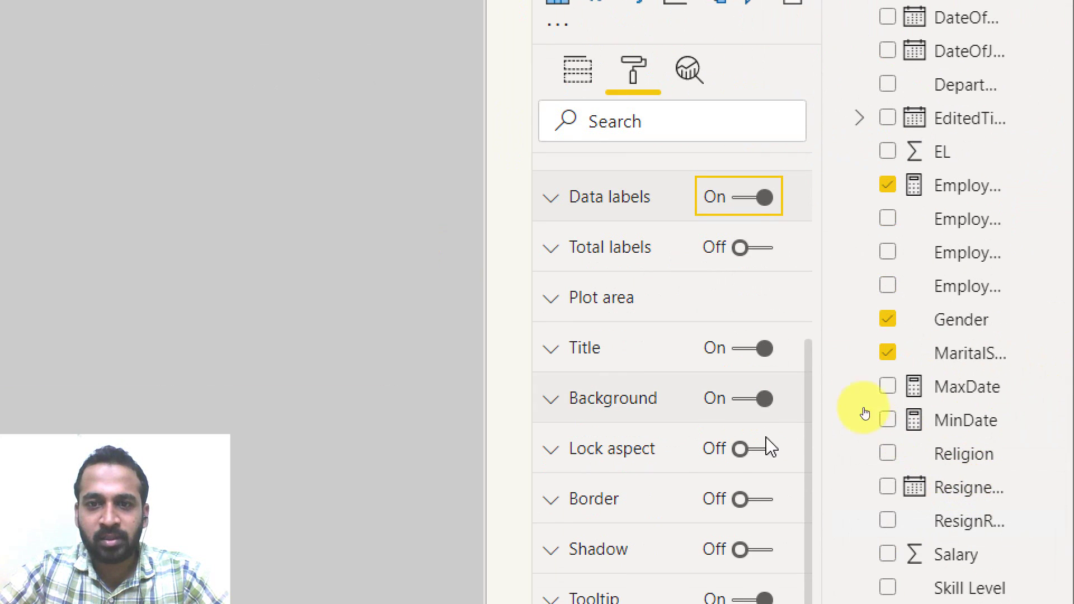
click(639, 361)
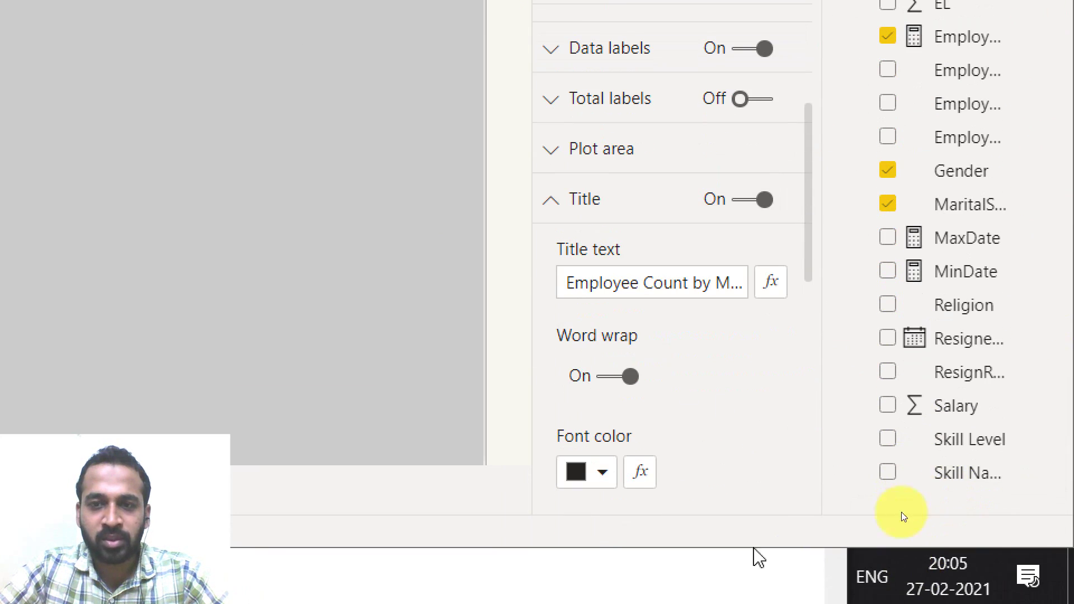
Reduce the chart title text size from 14 pt to 12 pt
scroll(699, 343, down, 5)
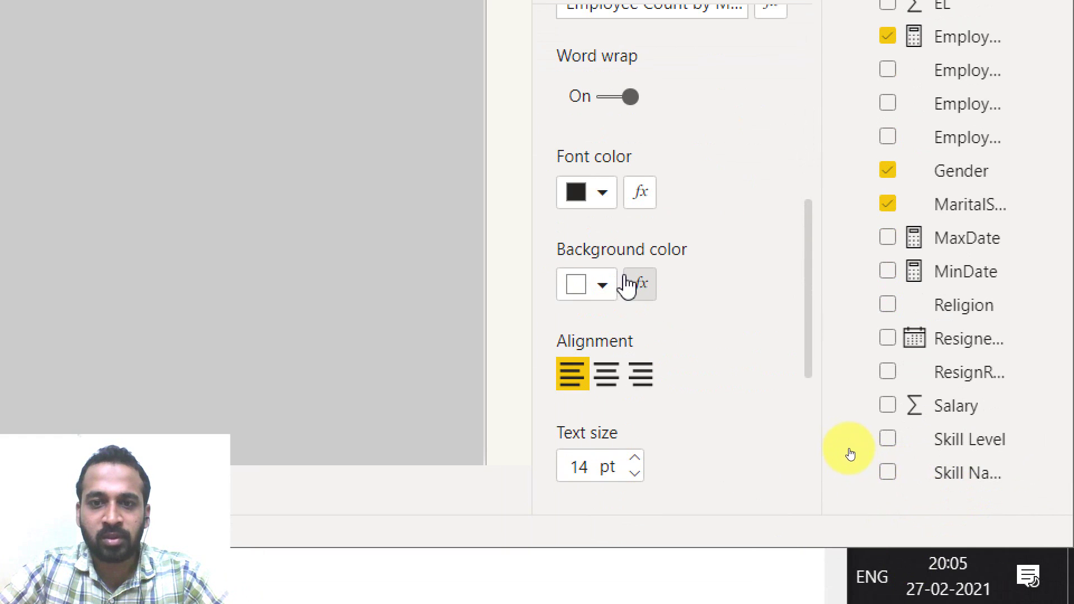
click(636, 473)
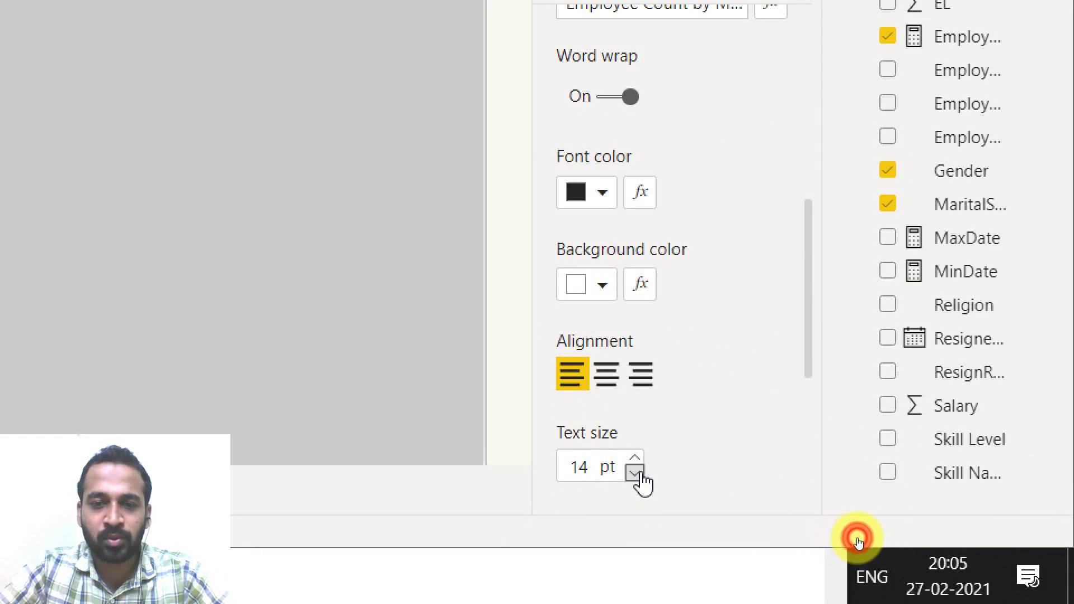
click(636, 475)
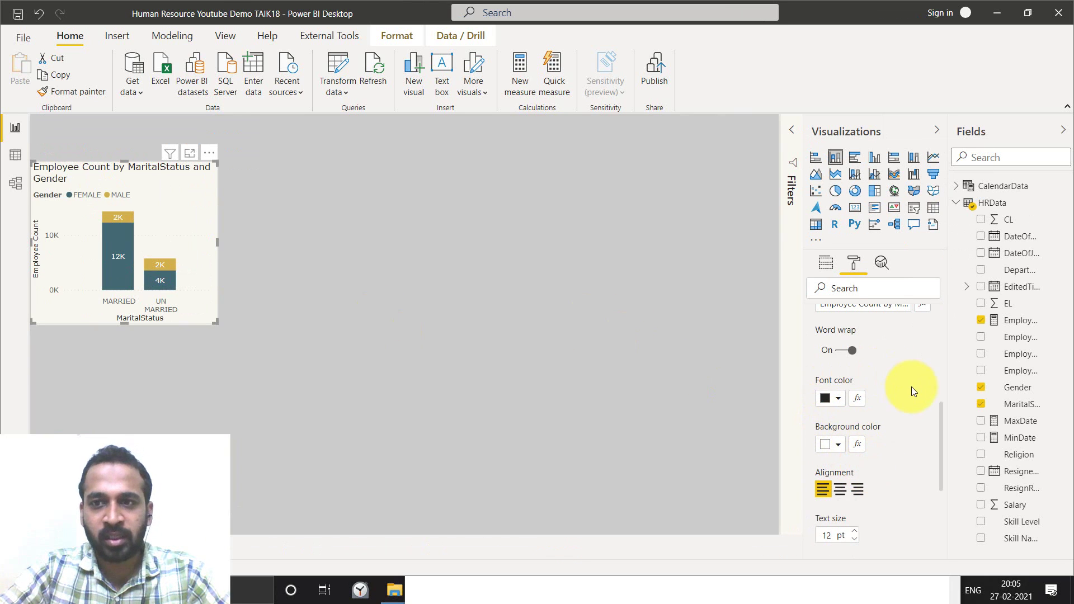
scroll(912, 387, up, 3)
scroll(902, 414, down, 5)
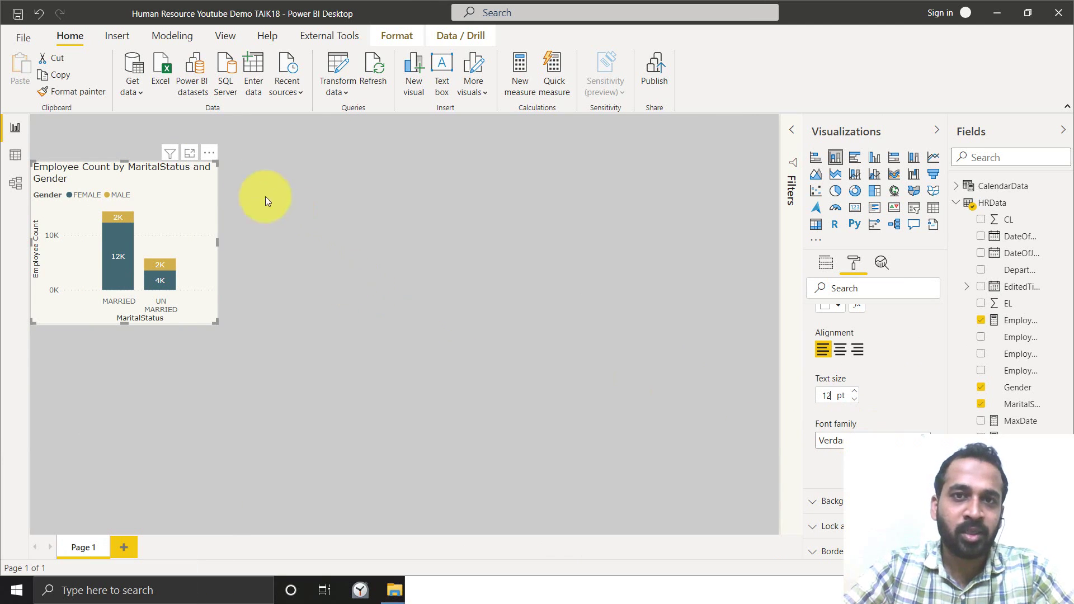
Open Customize current theme from the View tab's Themes gallery and show its Advanced colours
click(226, 38)
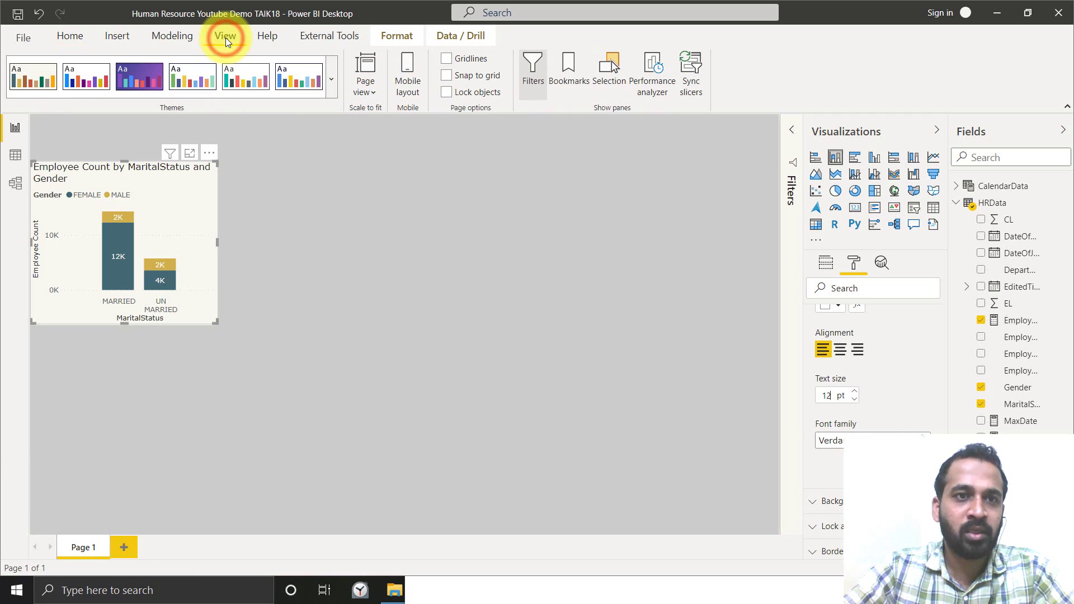
click(334, 79)
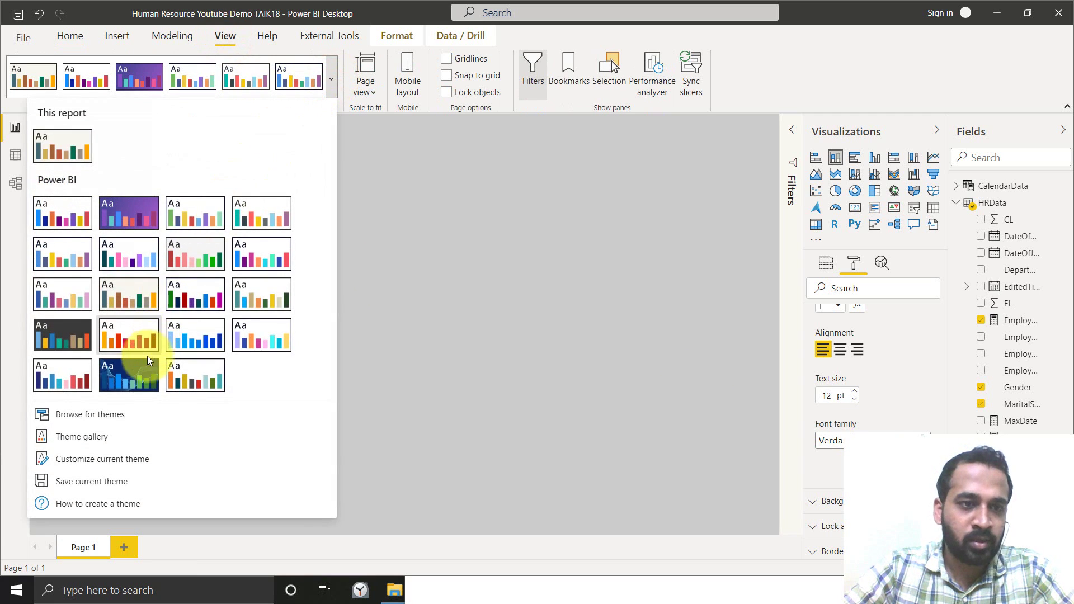
click(111, 458)
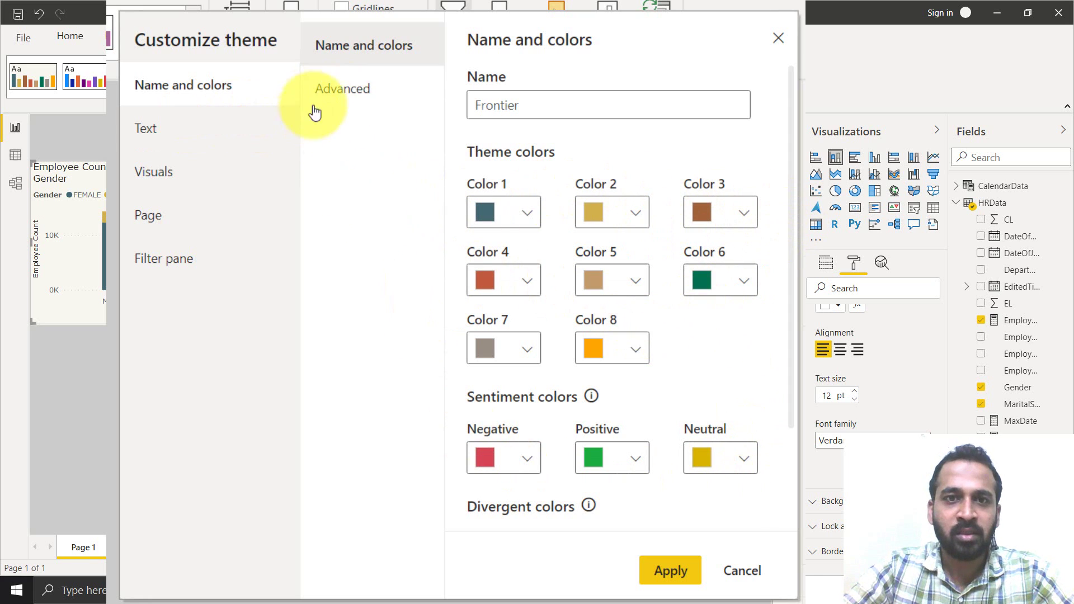
click(354, 90)
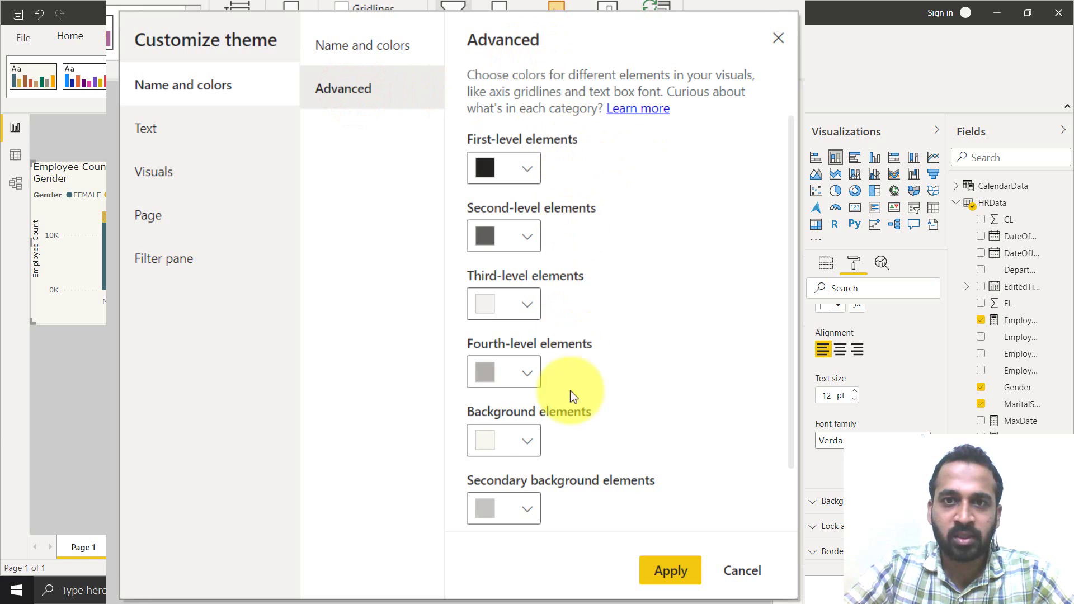
Set the theme's general text font to Segoe UI and its title font to Segoe (Bold)
click(172, 136)
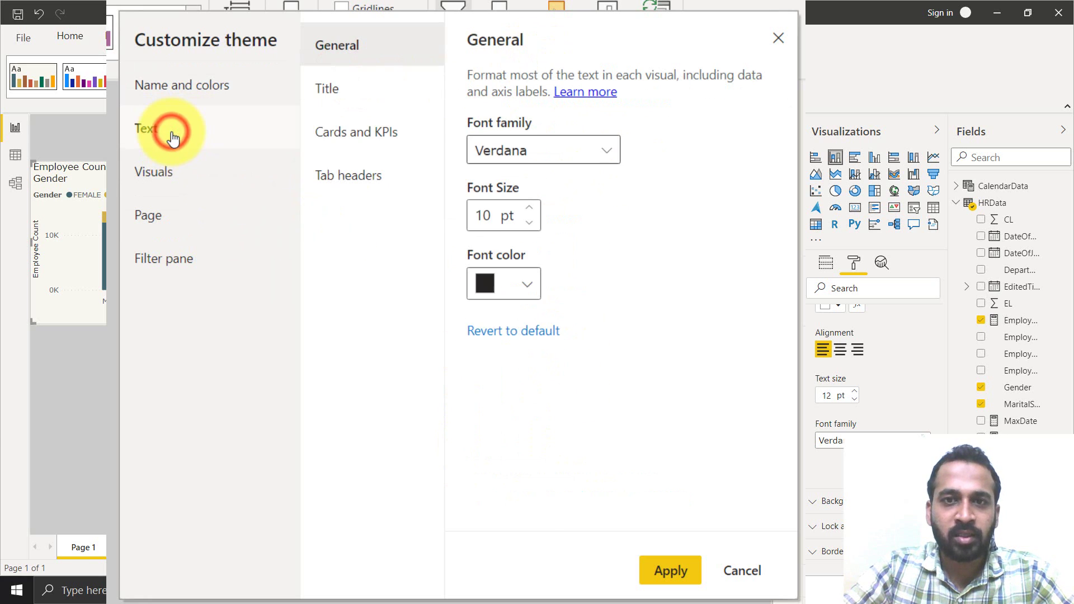
click(609, 152)
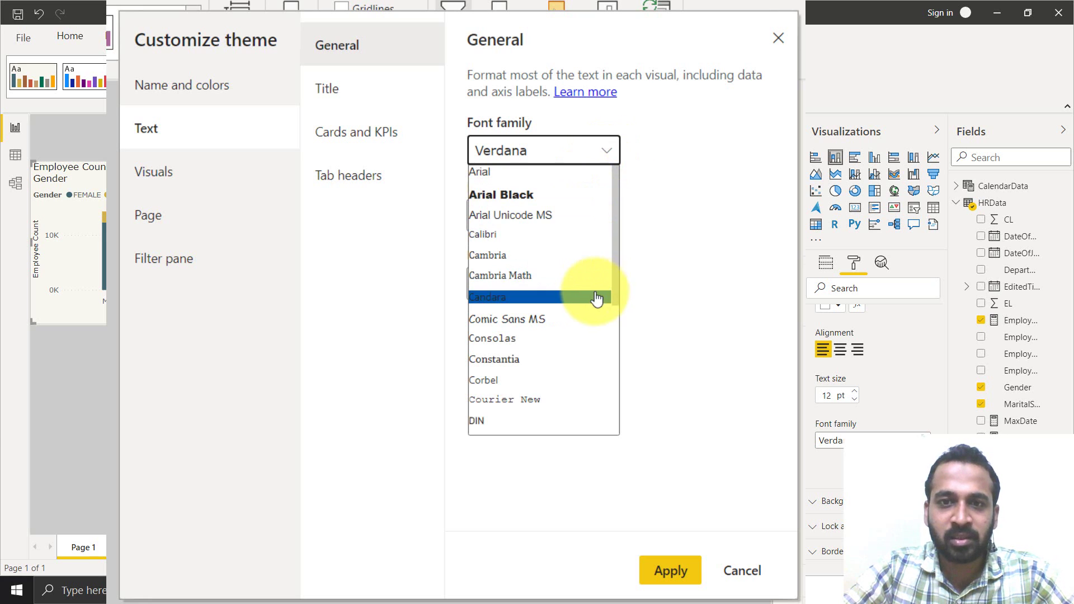
scroll(591, 296, down, 3)
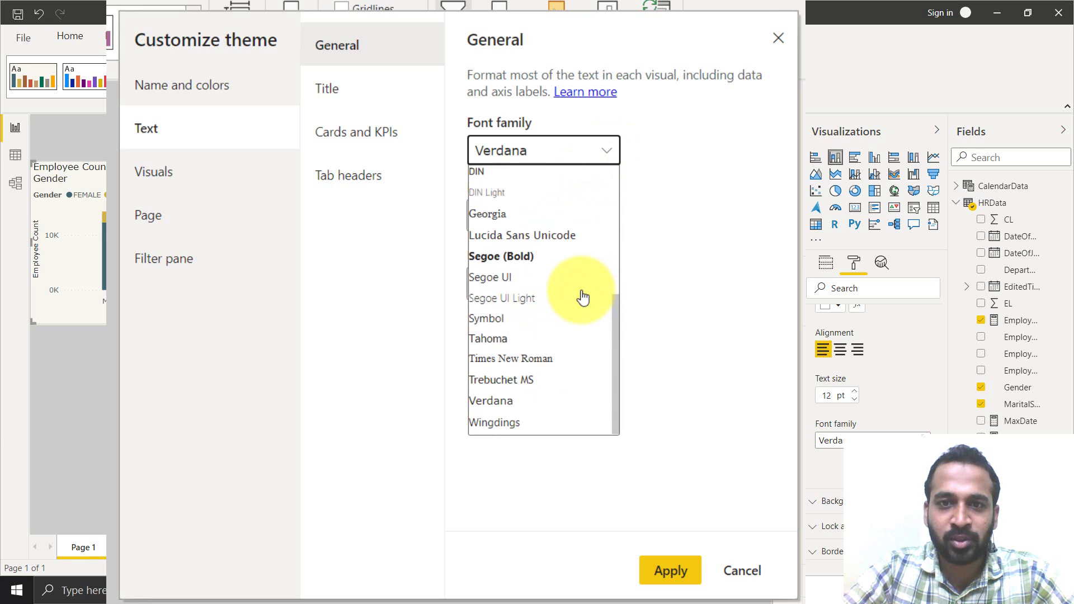
click(527, 277)
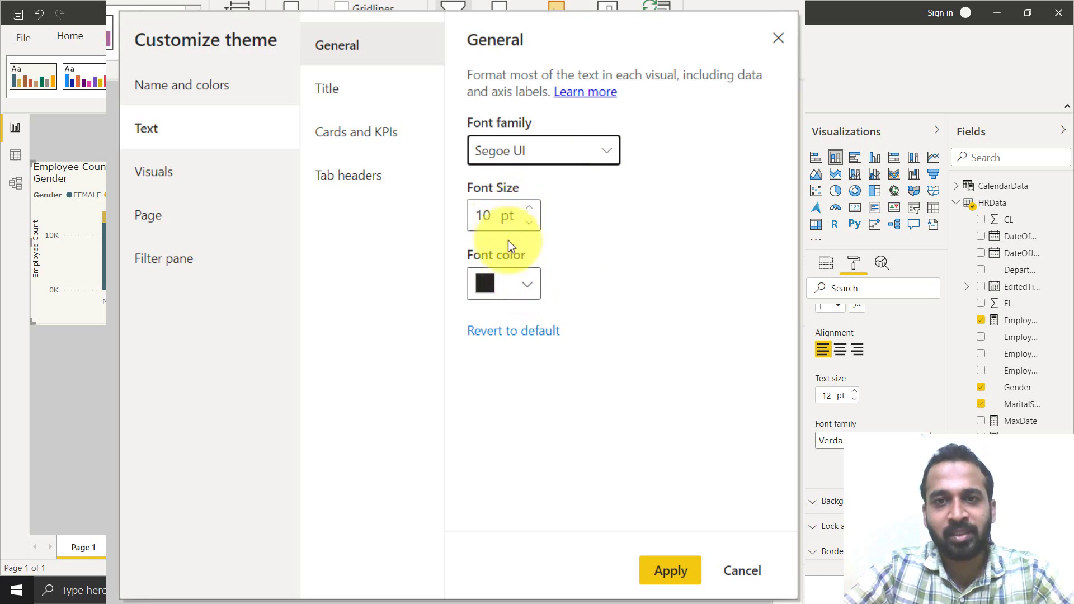
click(343, 90)
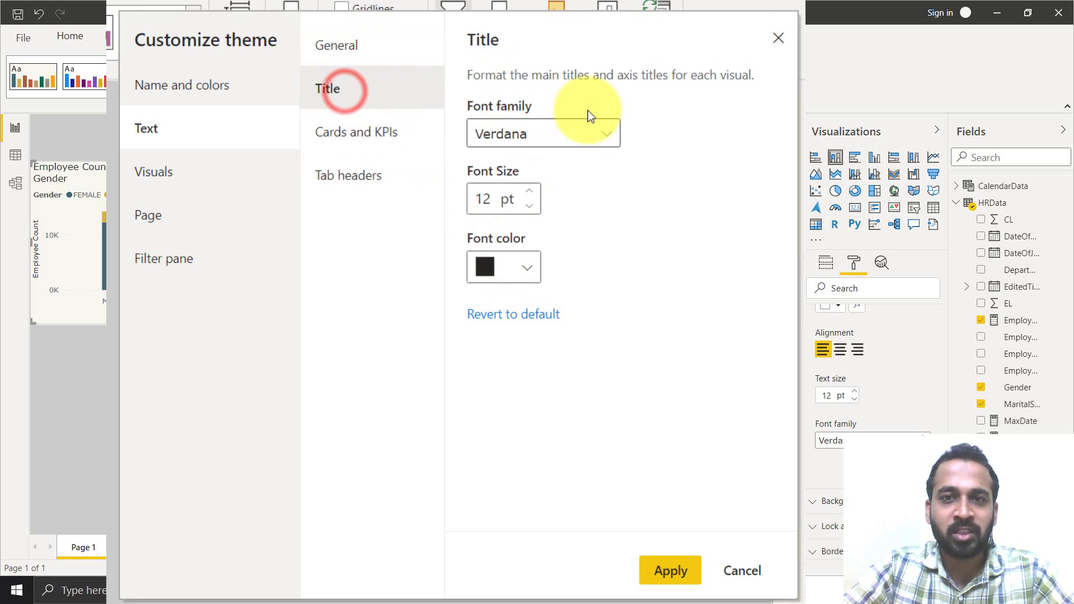
click(605, 136)
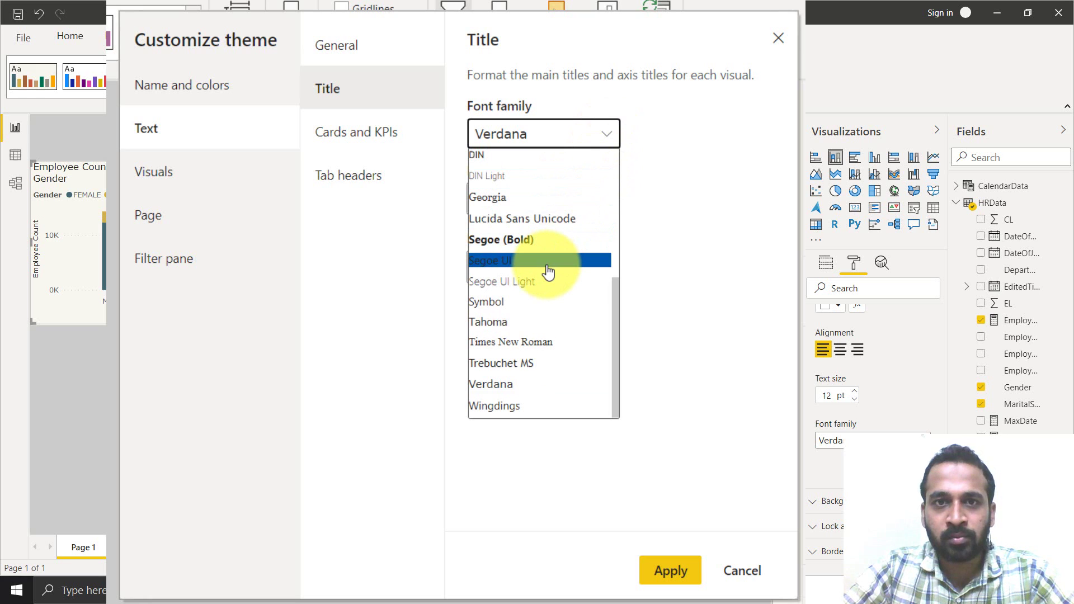
click(557, 240)
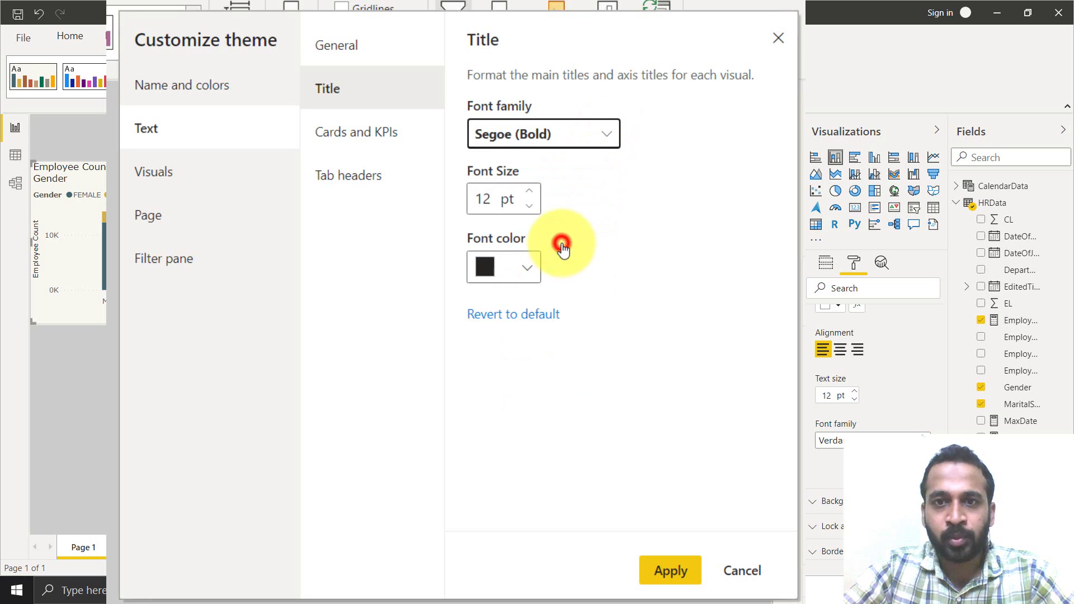
Set cards and KPIs to Segoe (Bold) at 20 pt, and tab headers to Segoe (Bold)
click(389, 140)
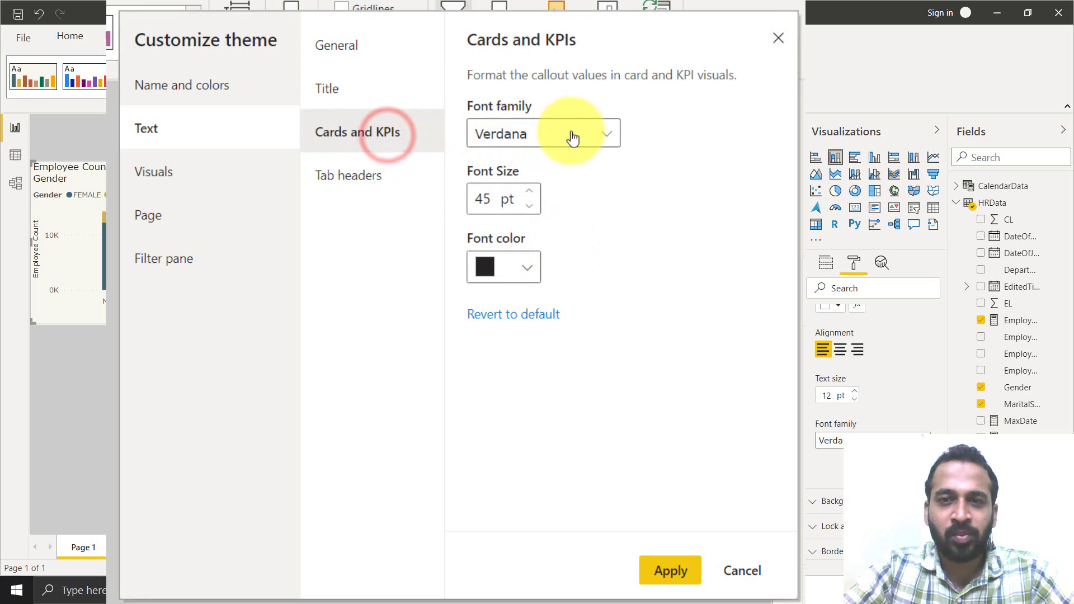
click(620, 133)
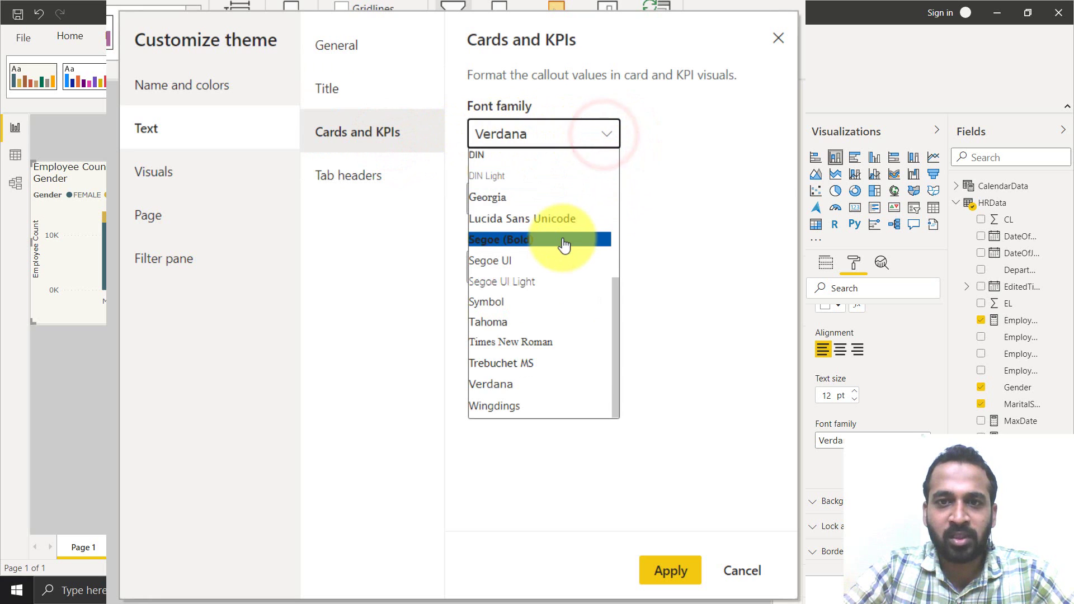
click(562, 240)
double_click(493, 198)
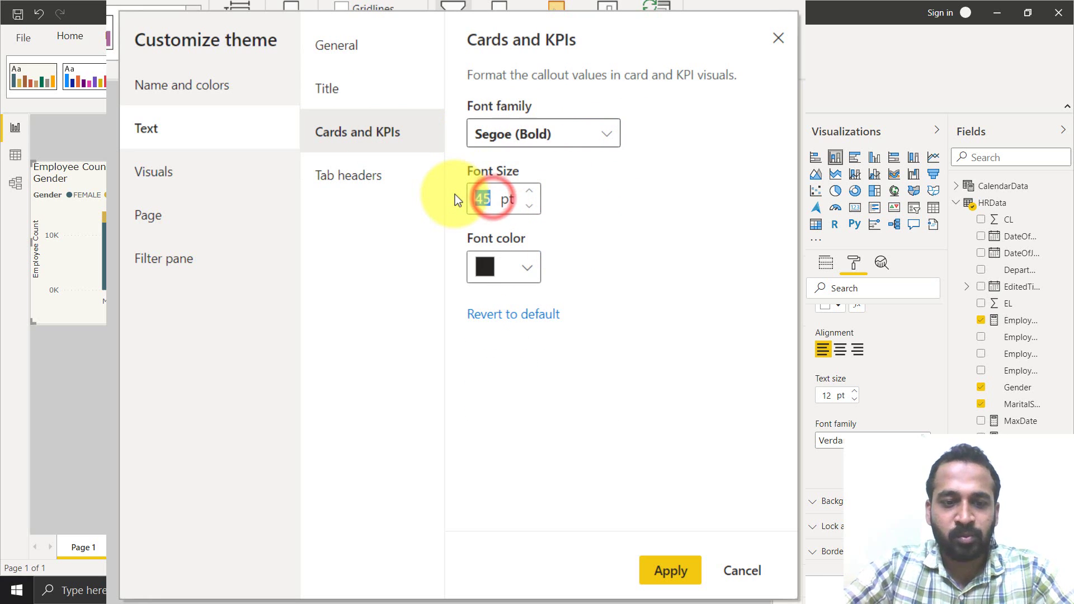
text(20)
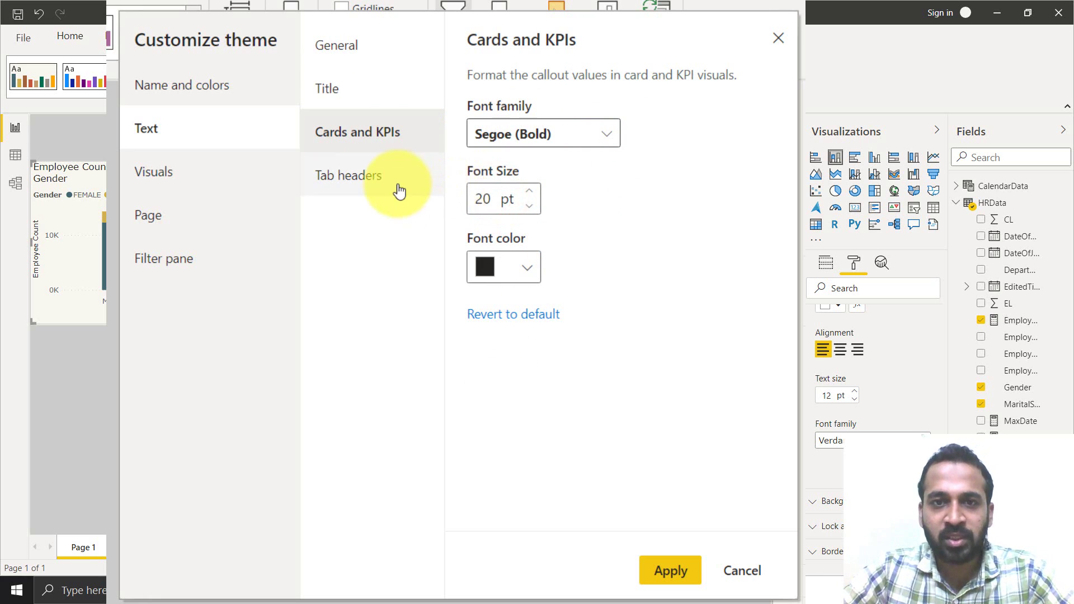
click(392, 180)
click(562, 137)
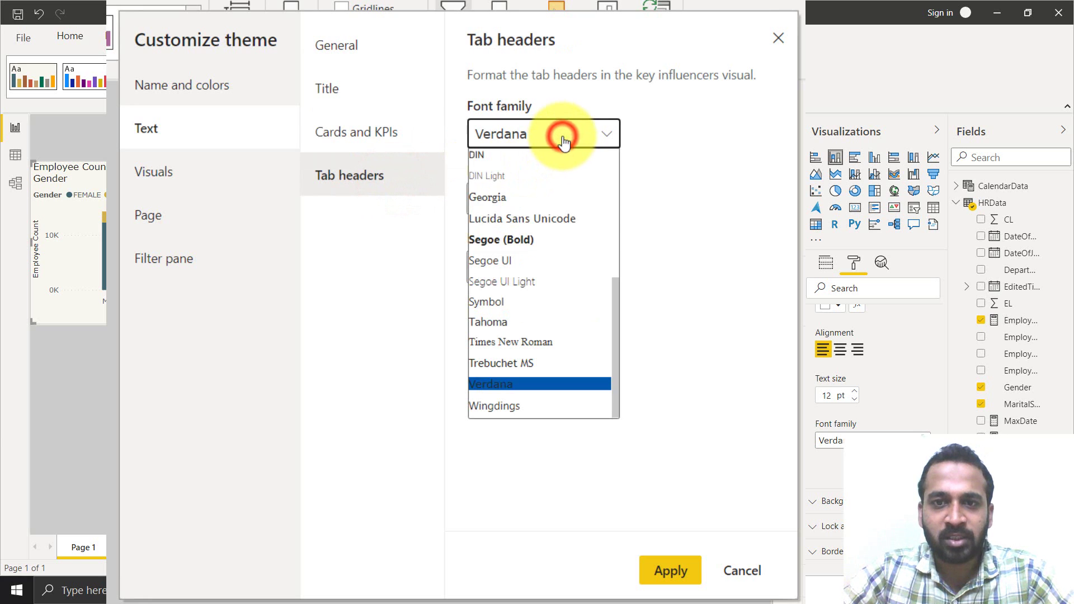
click(551, 250)
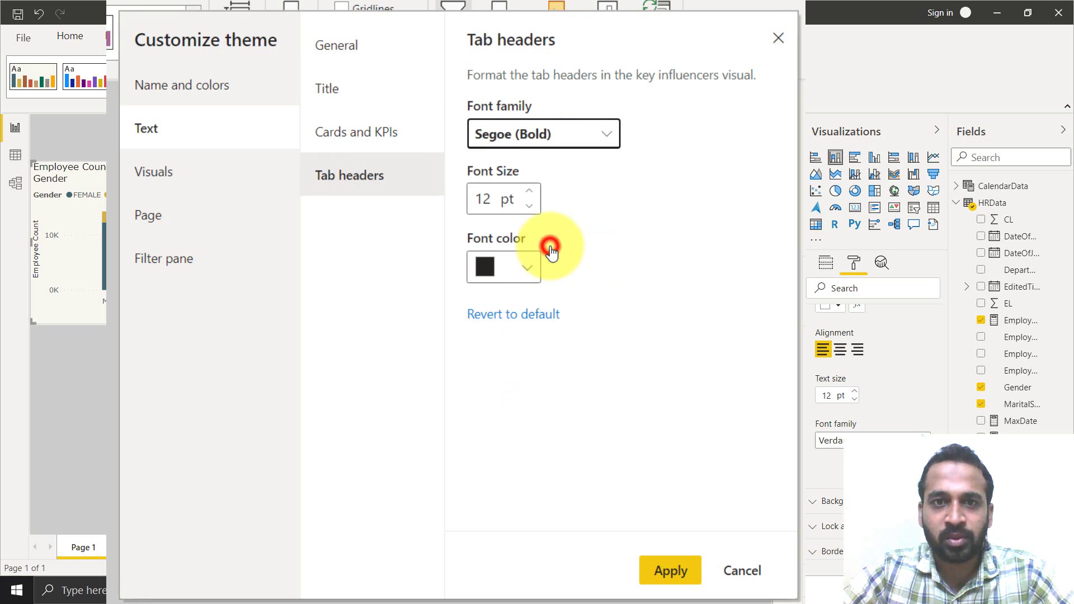
Turn on black borders around visuals in the theme's Visuals > Border settings
click(219, 180)
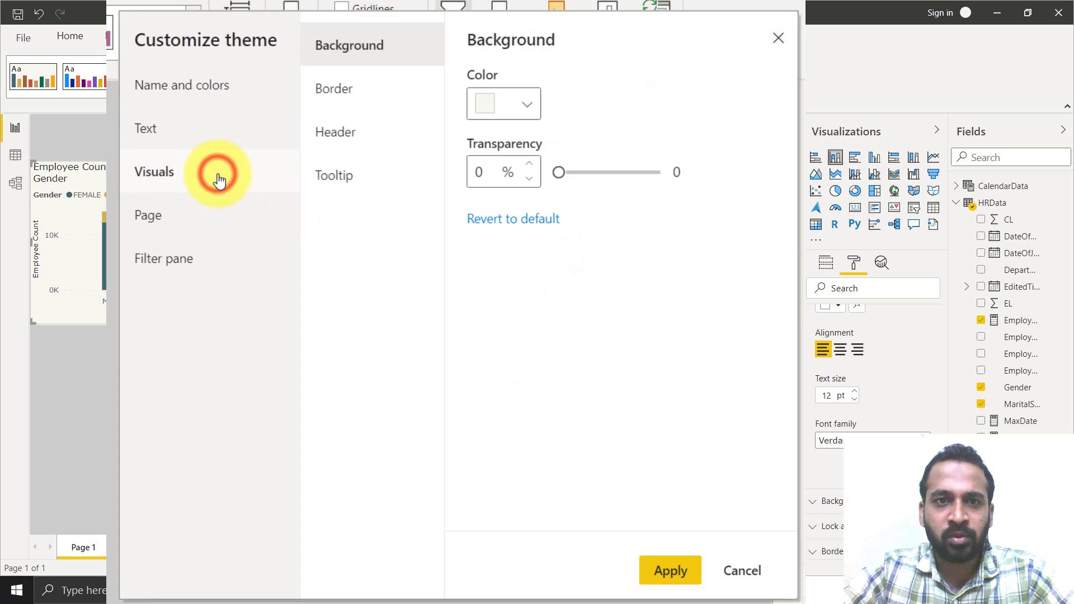
click(352, 91)
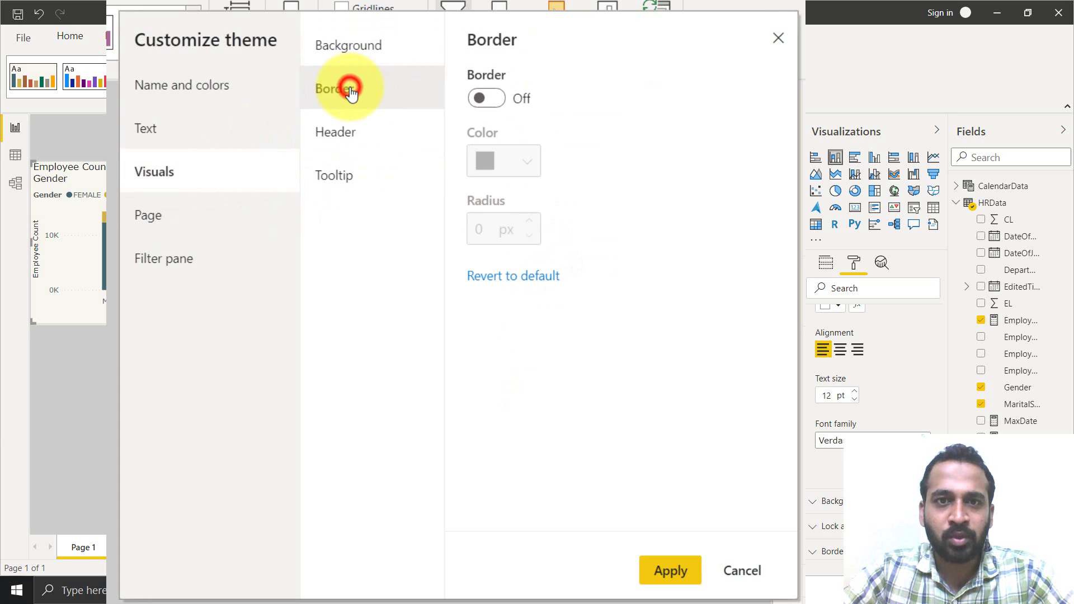
click(356, 131)
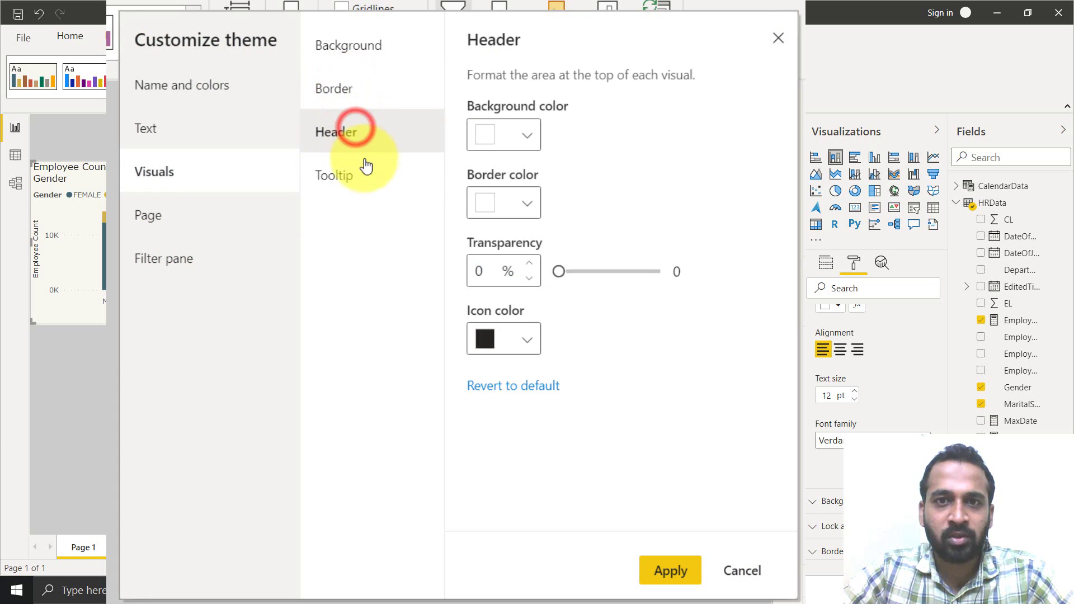
click(355, 97)
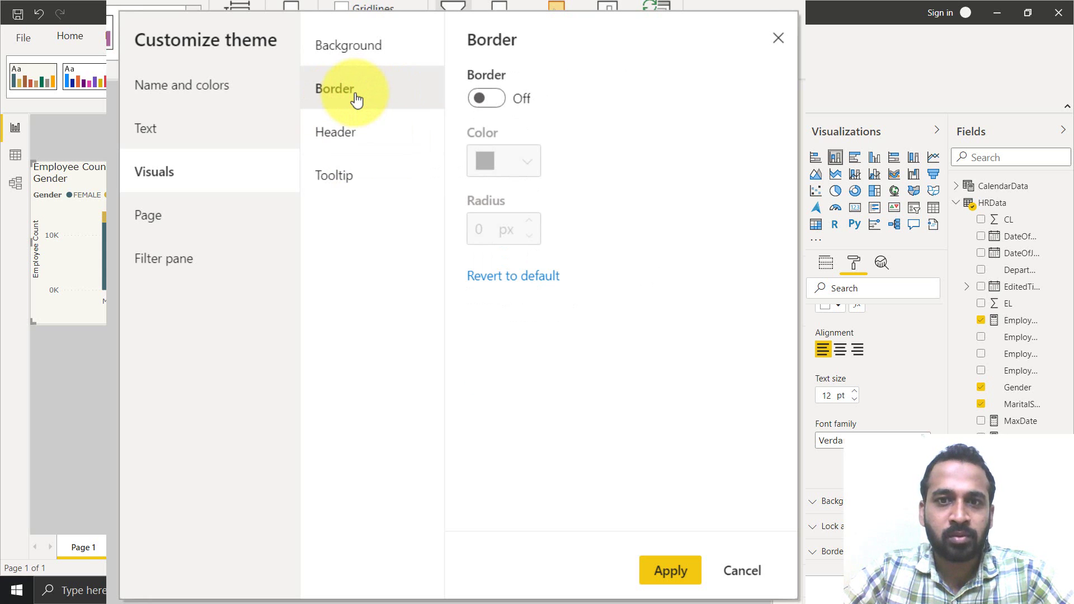
click(495, 101)
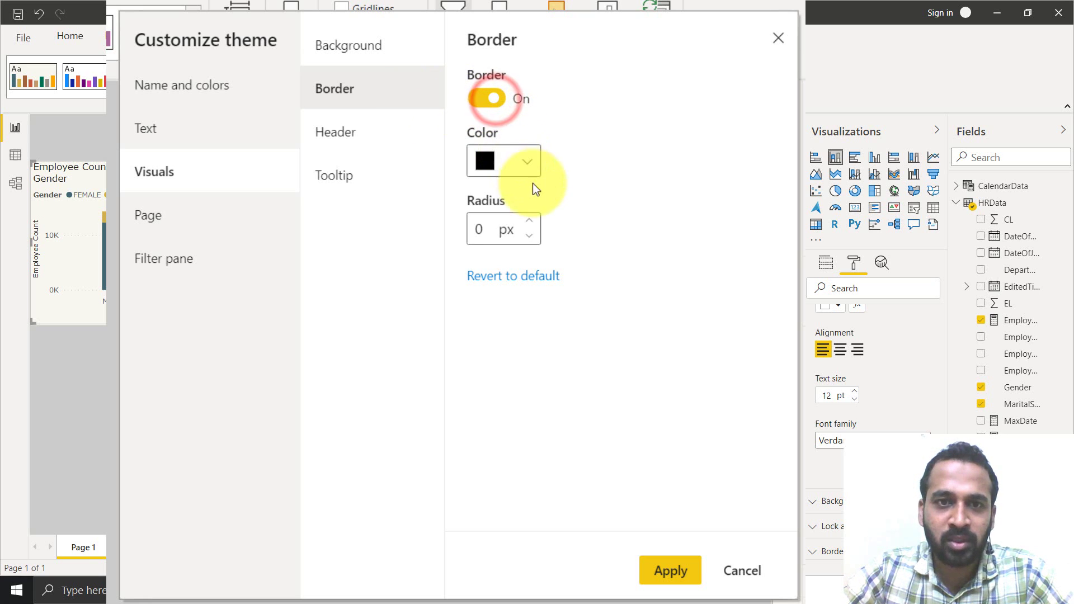
click(525, 163)
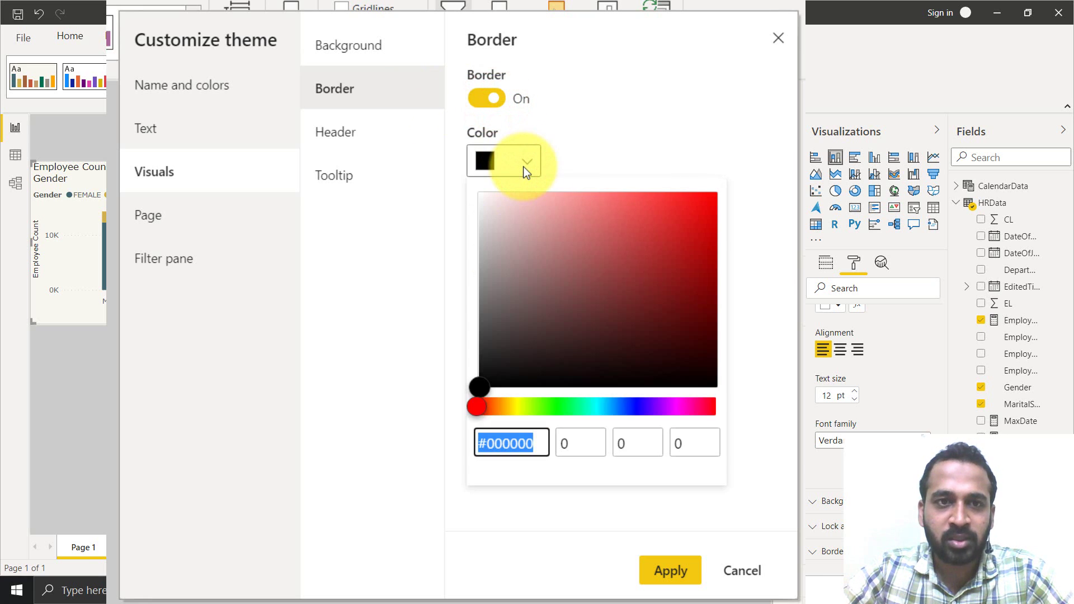
click(577, 149)
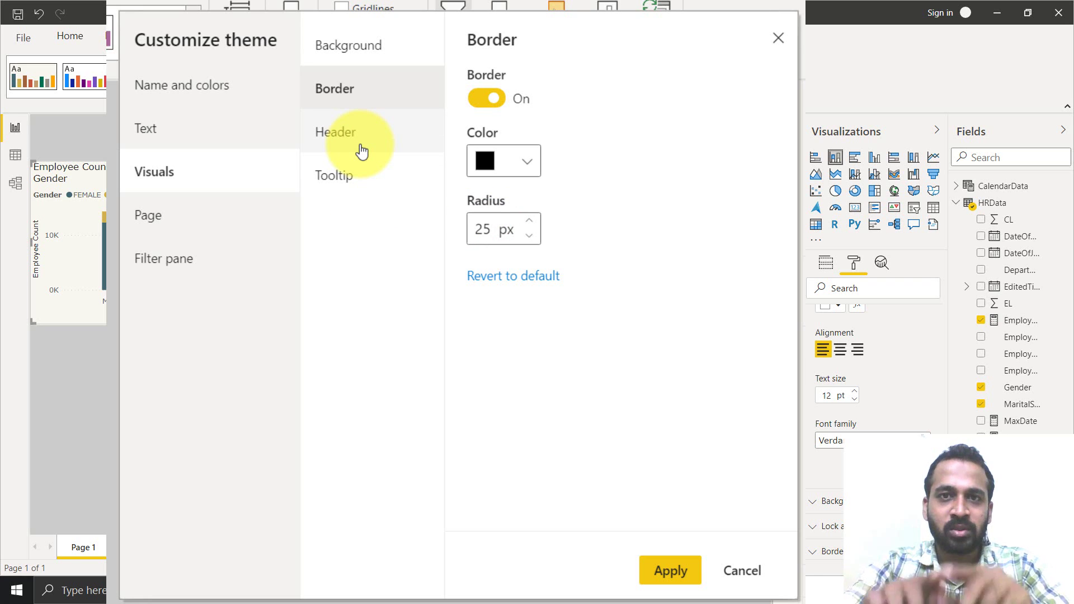
key(alt+Tab)
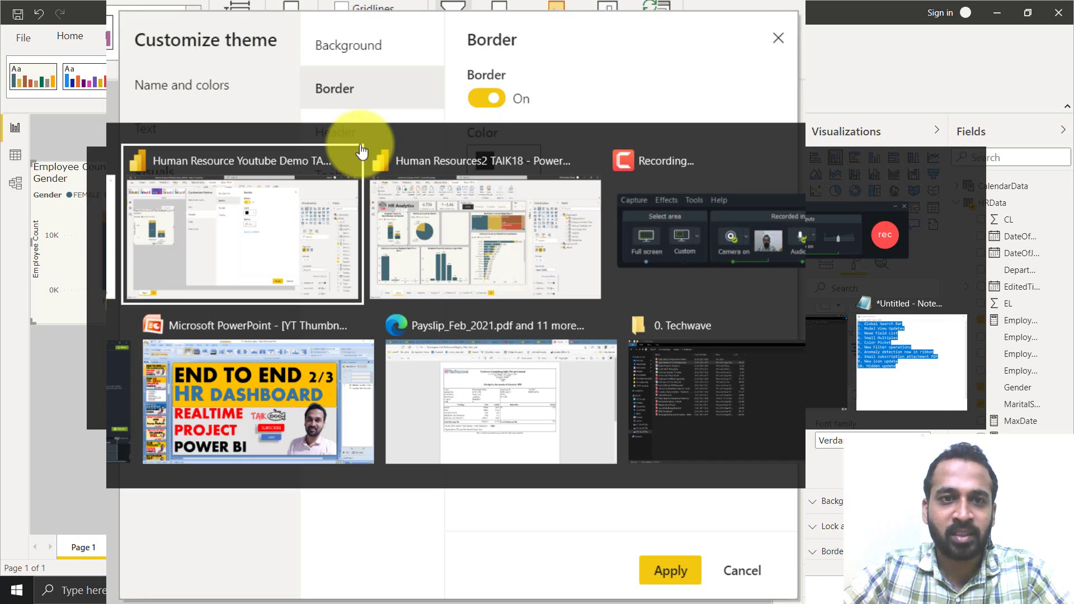
key(alt+Tab)
click(372, 180)
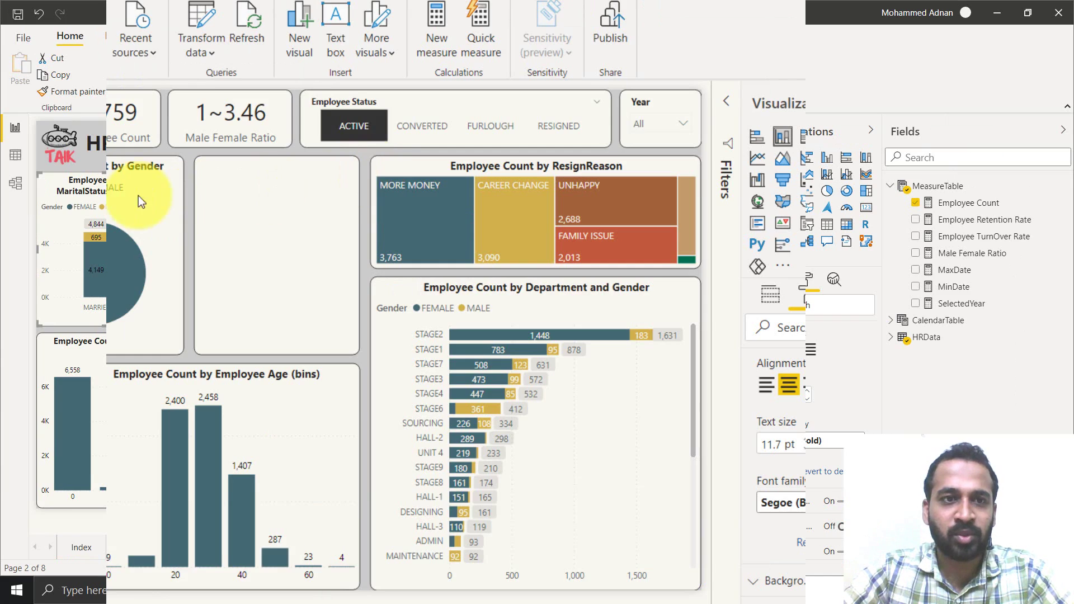
scroll(827, 414, up, 5)
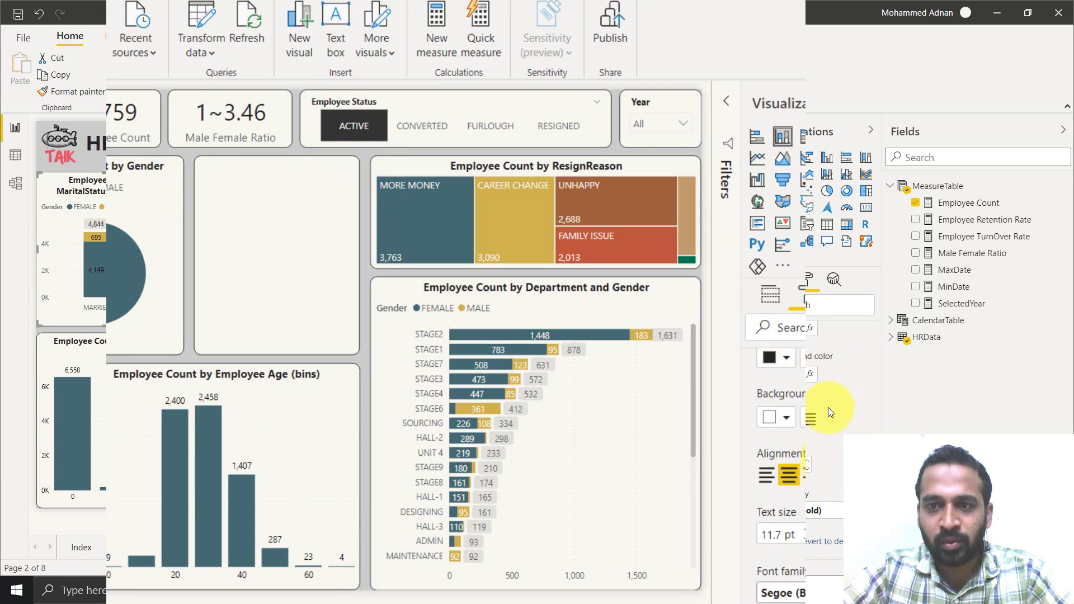
click(785, 456)
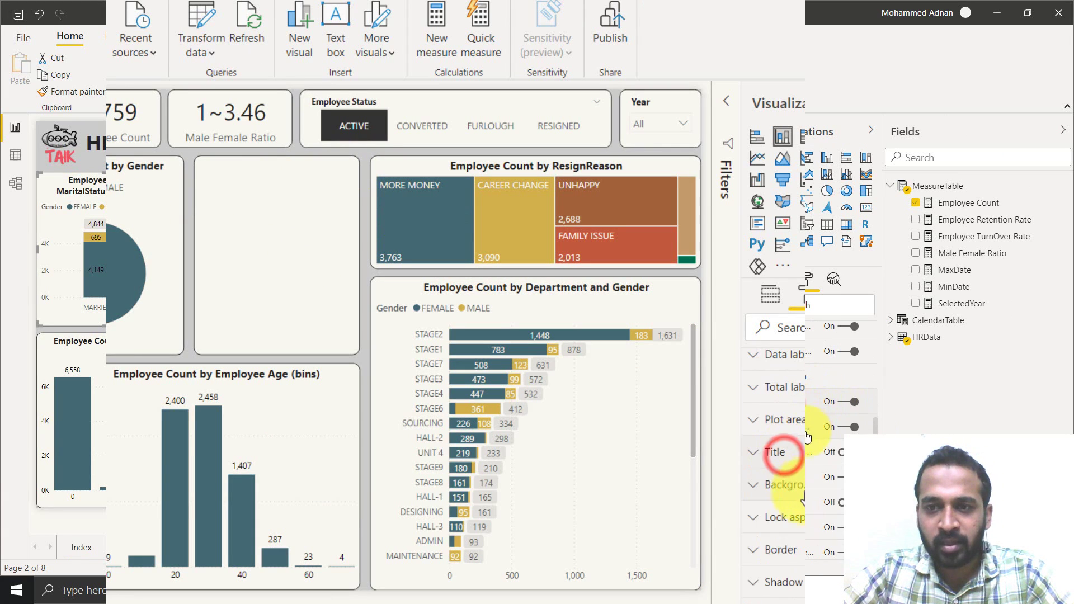
click(781, 551)
scroll(828, 481, down, 3)
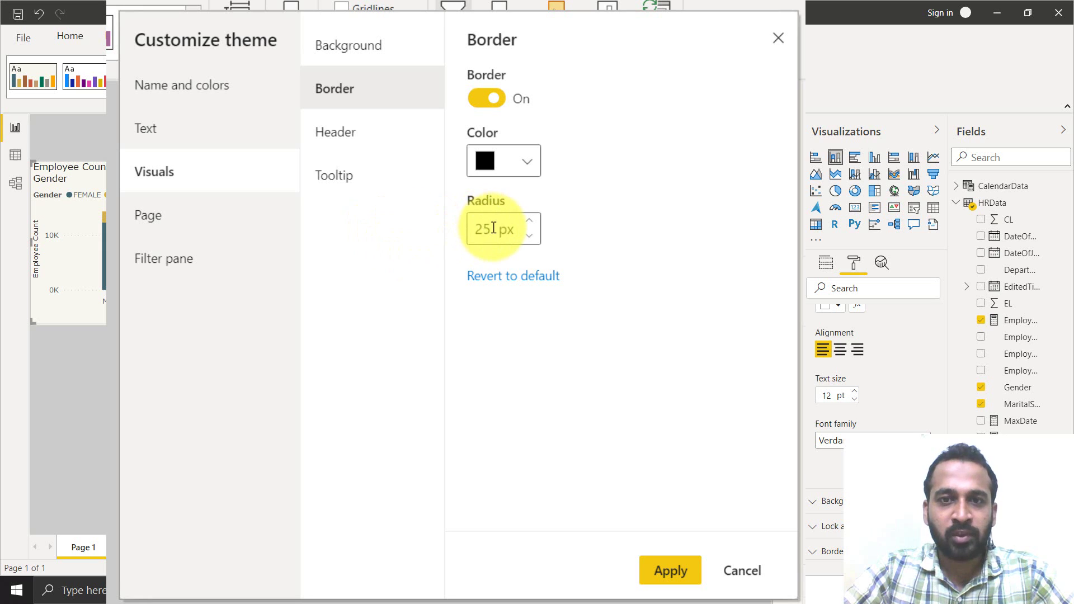
double_click(469, 228)
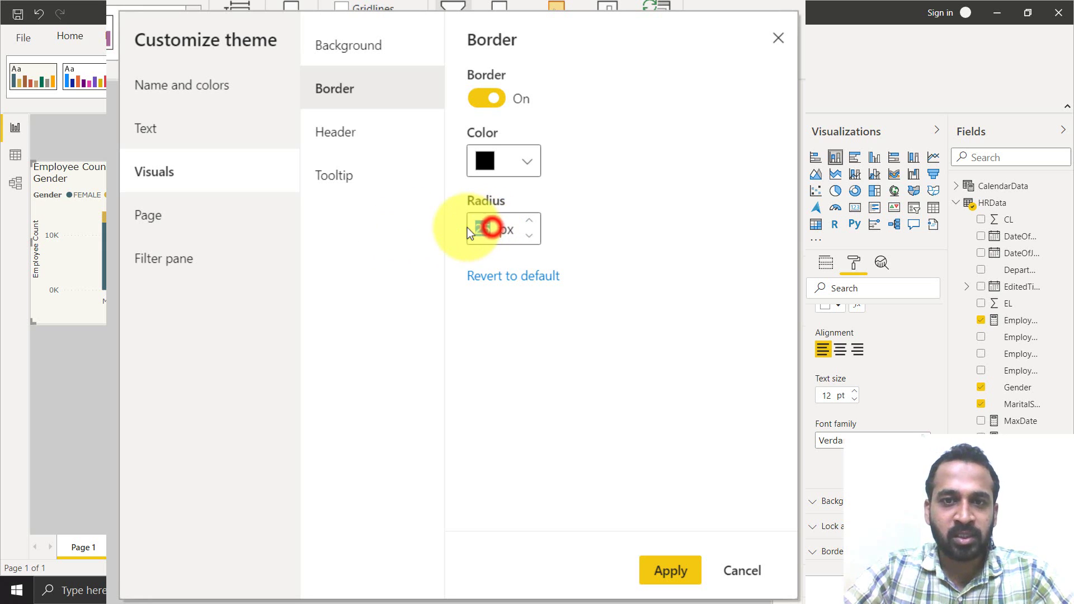
Set the visual border radius to 10 px and review the header, tooltip and page settings
text(10)
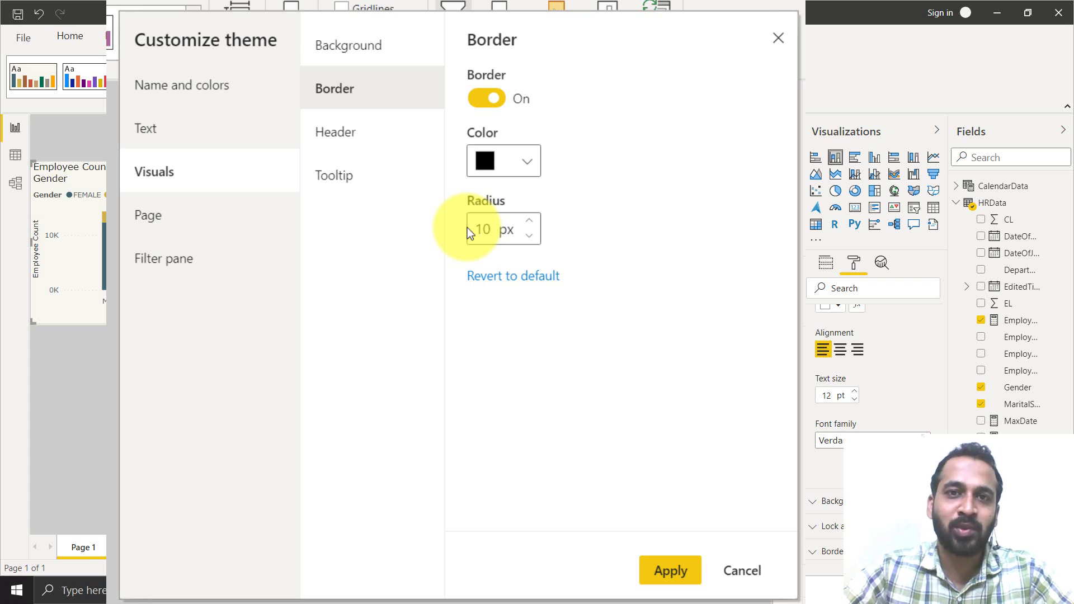
click(392, 145)
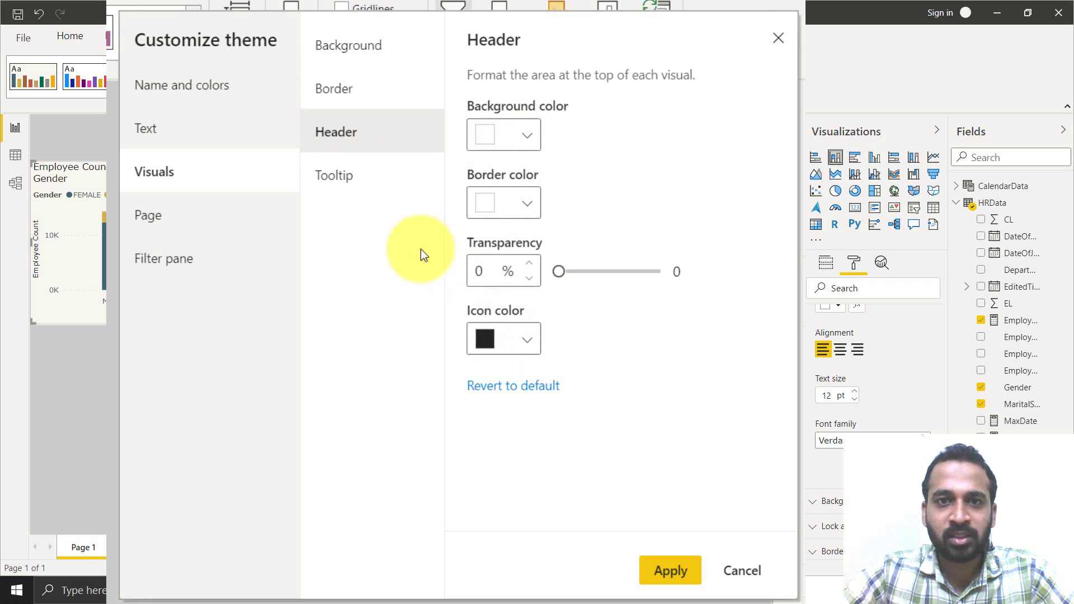
click(388, 182)
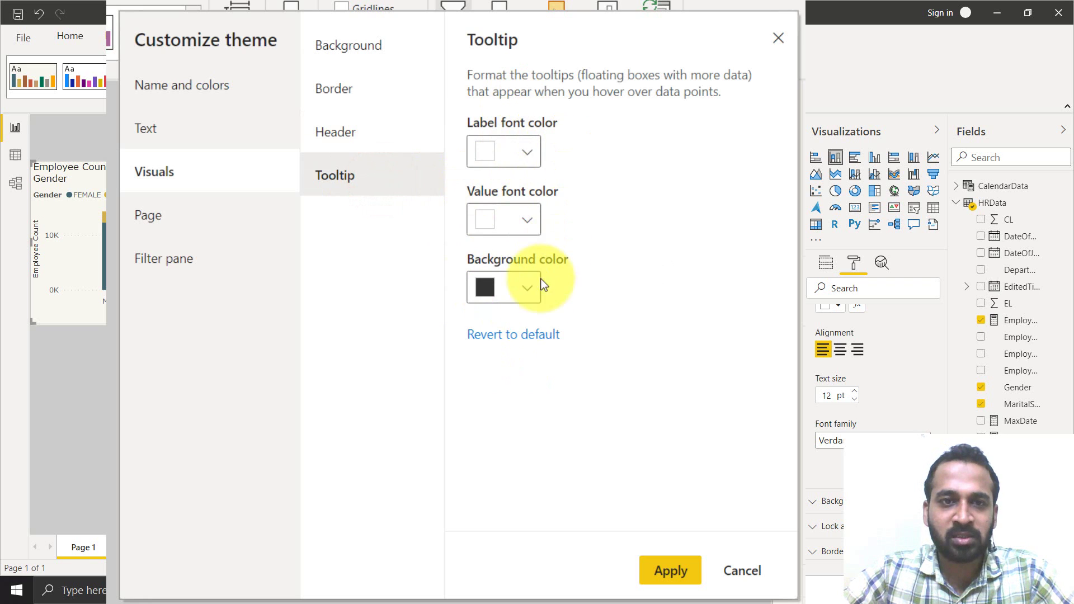
click(200, 217)
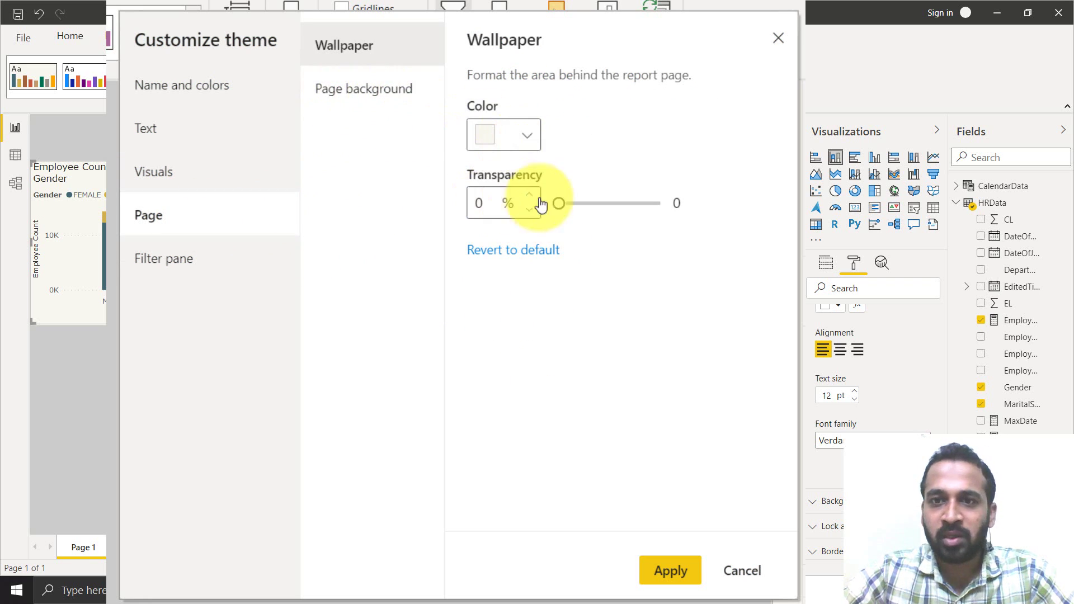
click(386, 91)
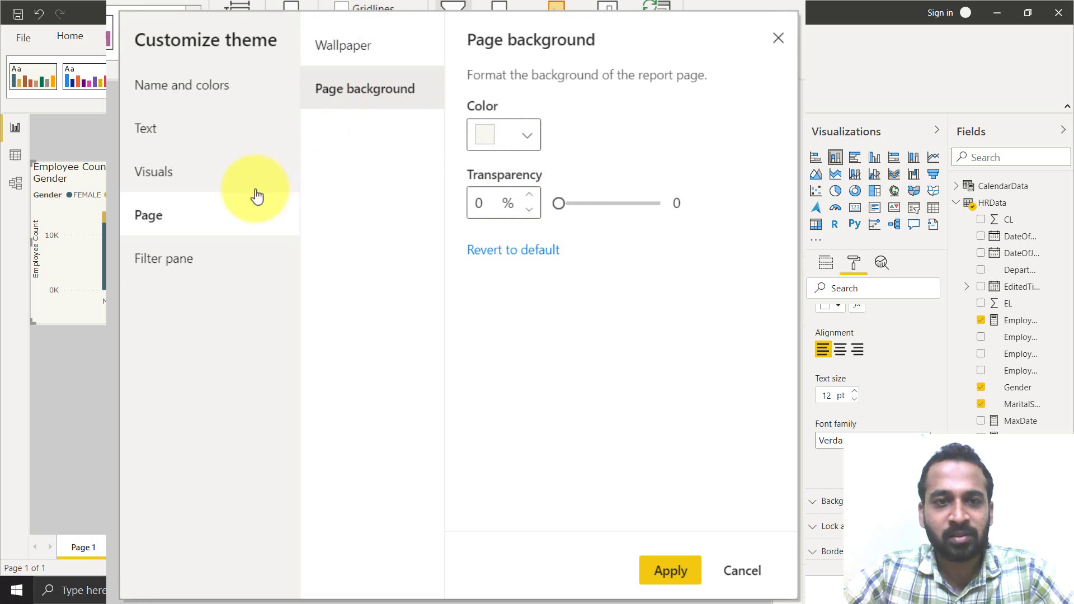
Review the filter pane card settings and apply the customized theme to the report
click(193, 255)
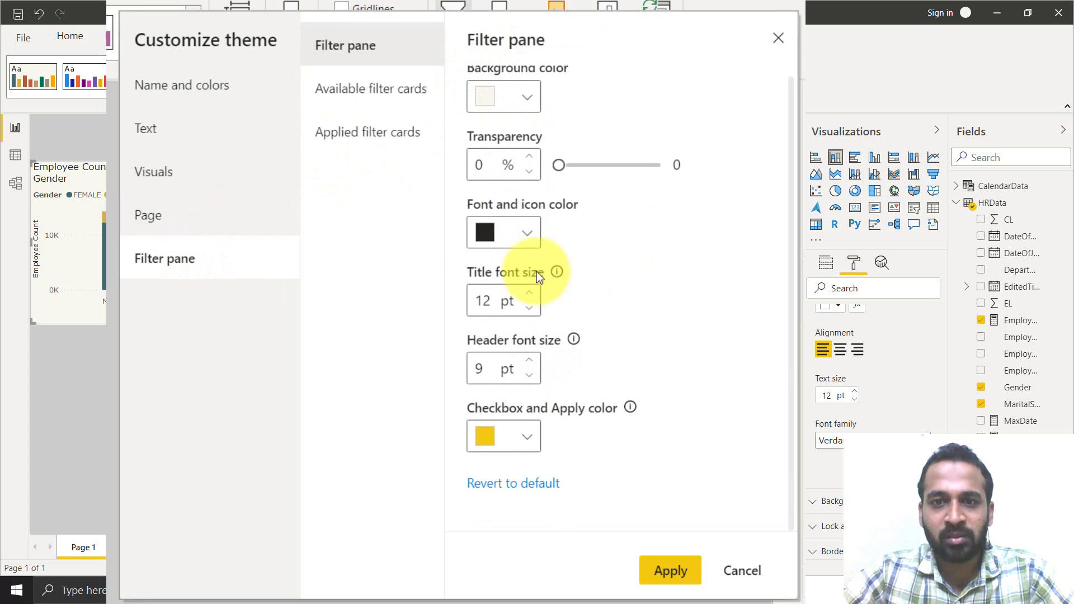
click(402, 97)
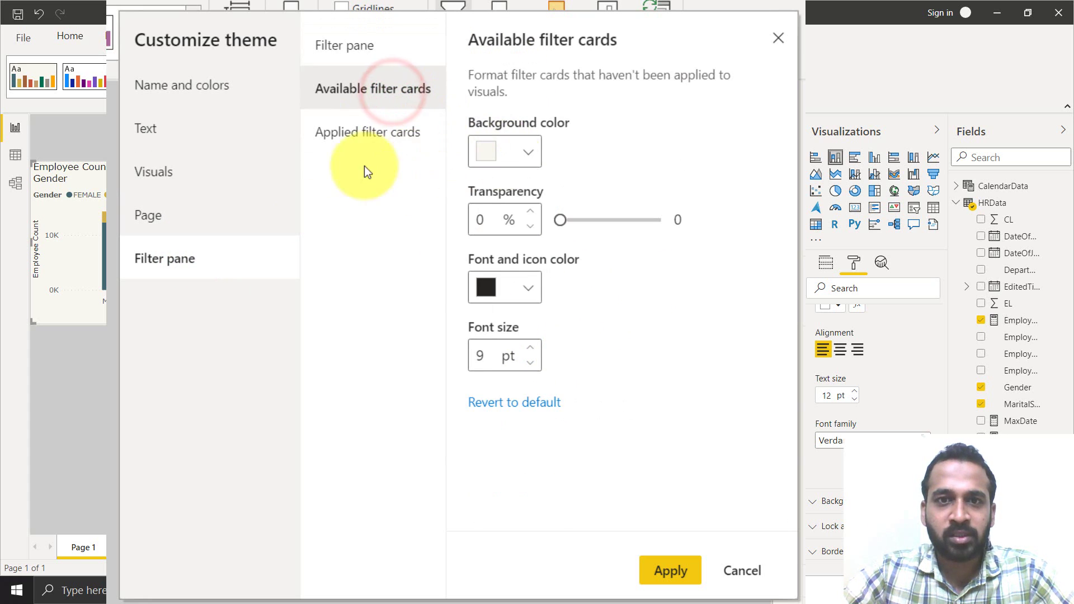
click(358, 130)
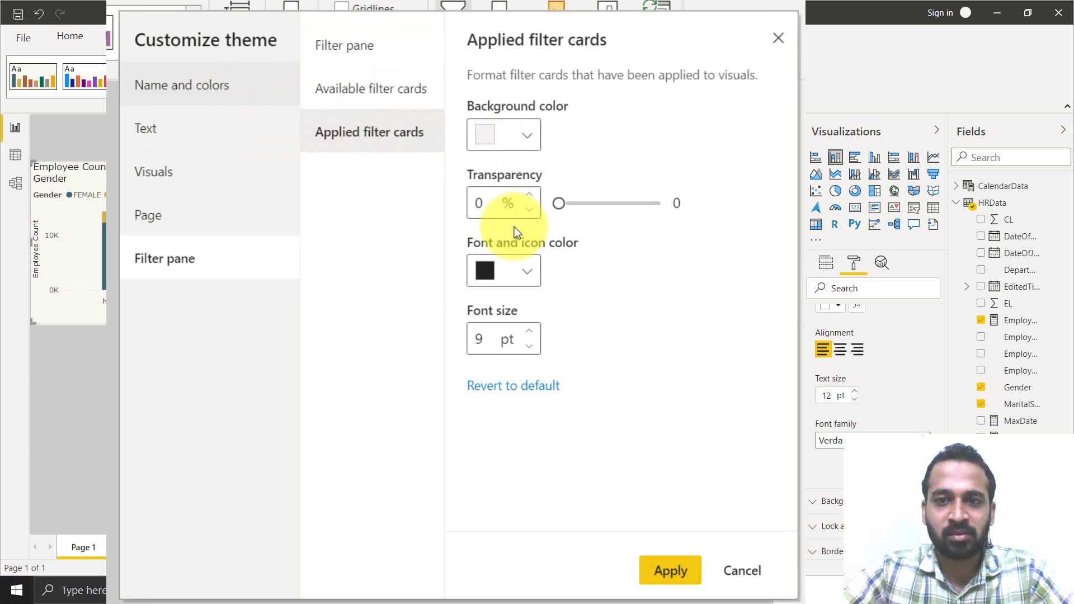
click(677, 573)
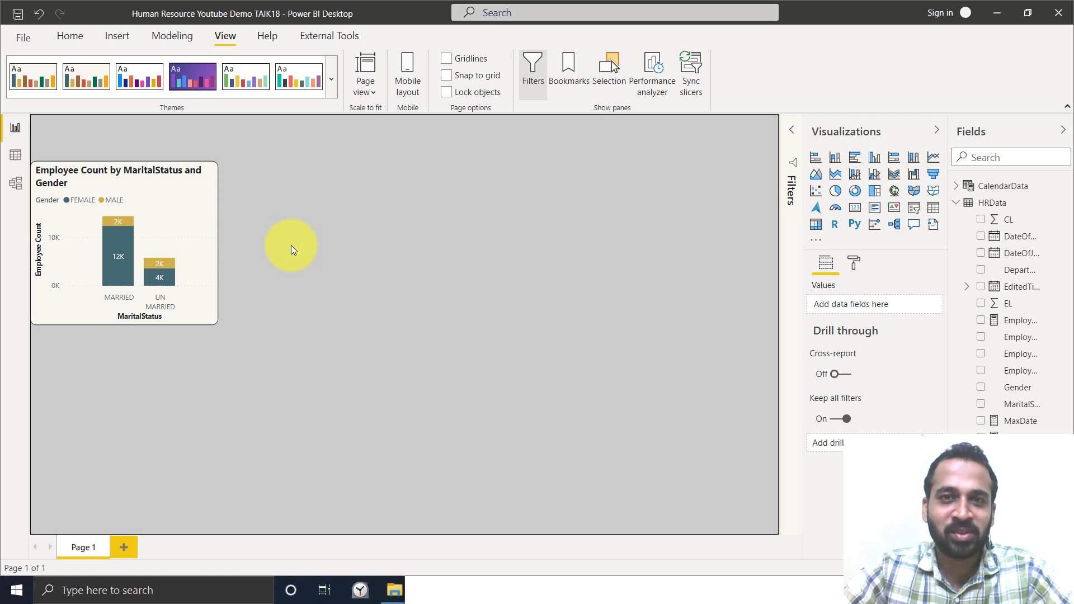
key(alt+Tab)
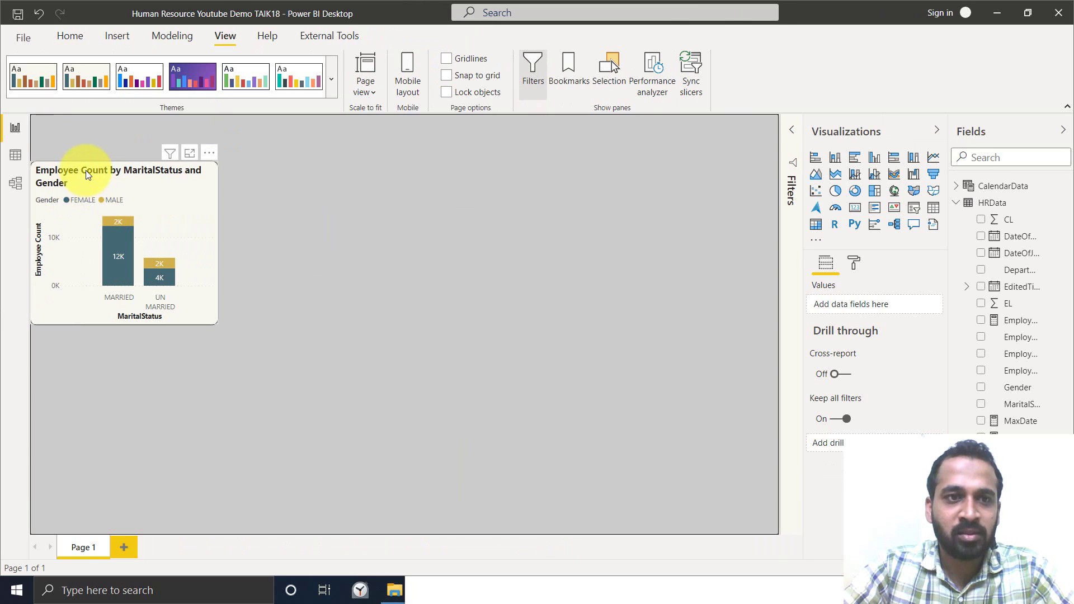
With the MaritalStatus and Gender chart selected, browse the theme's Visuals Header and Title settings, then cancel unchanged
click(86, 171)
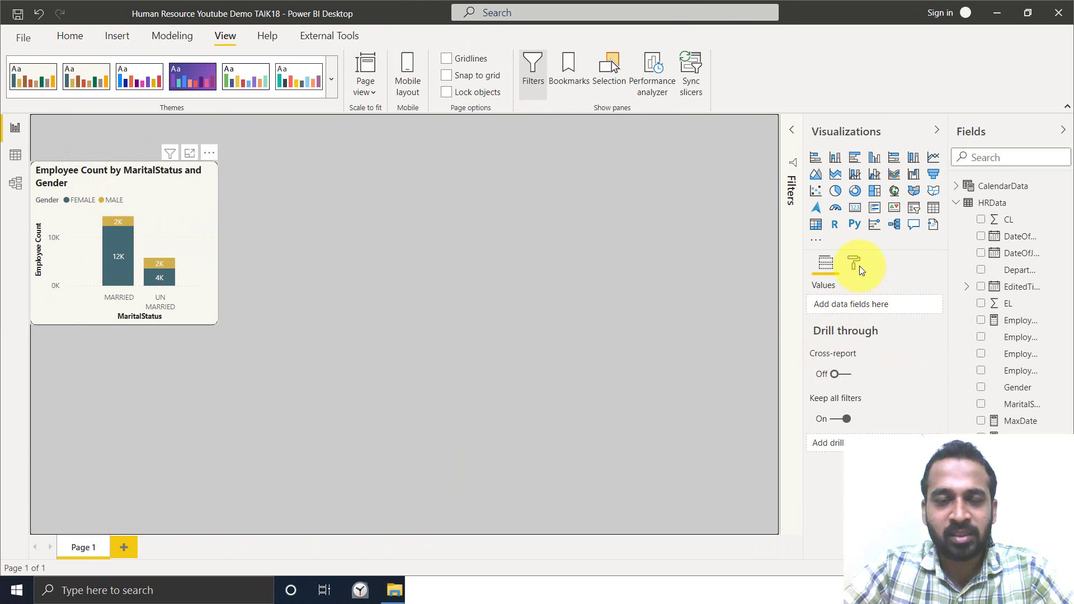
click(335, 93)
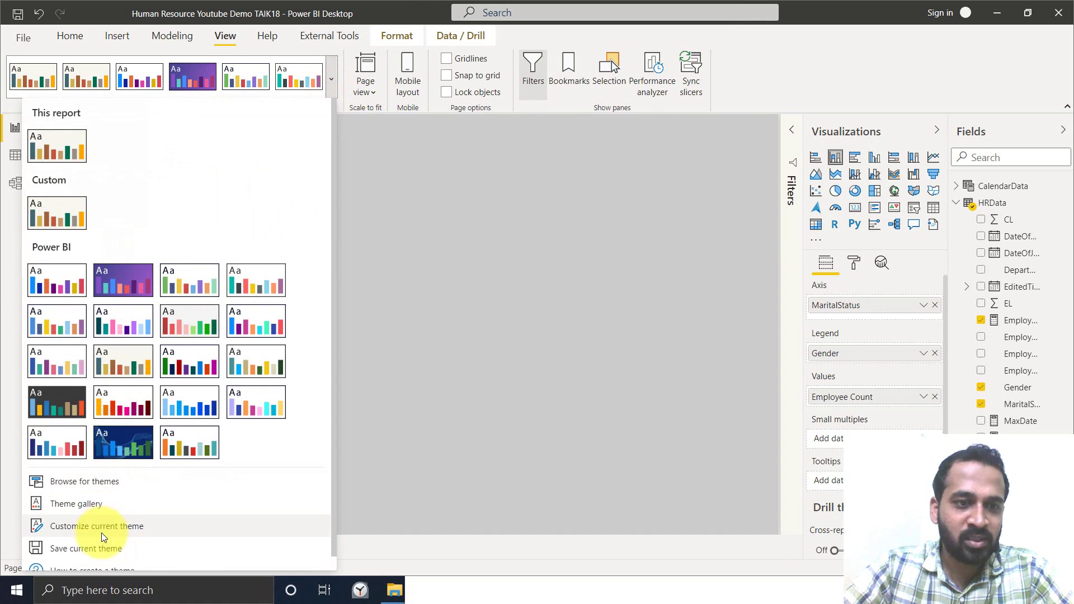
click(115, 525)
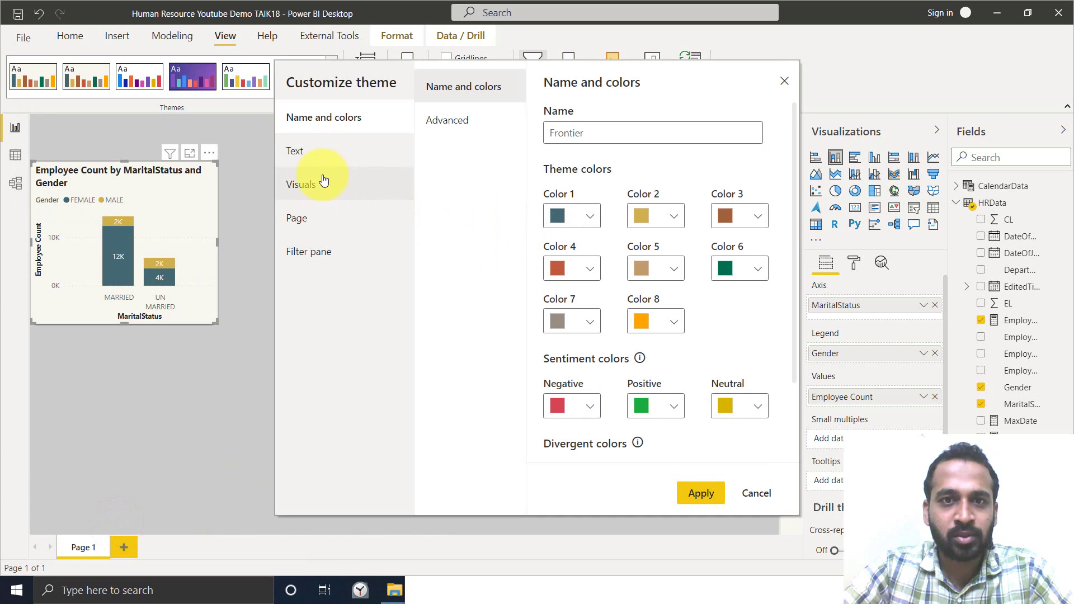
click(319, 184)
click(451, 152)
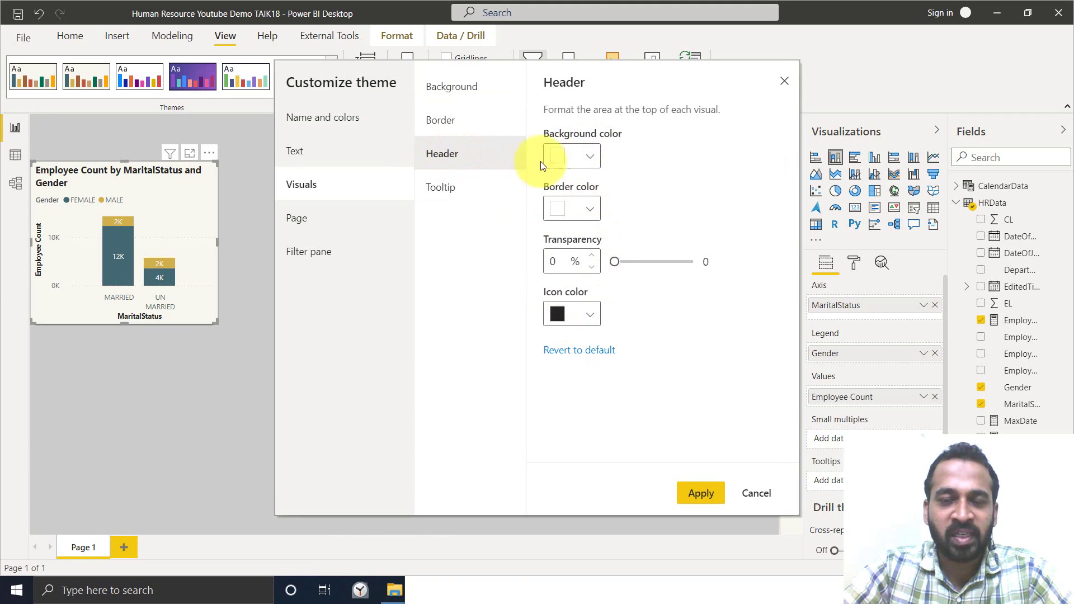
click(330, 153)
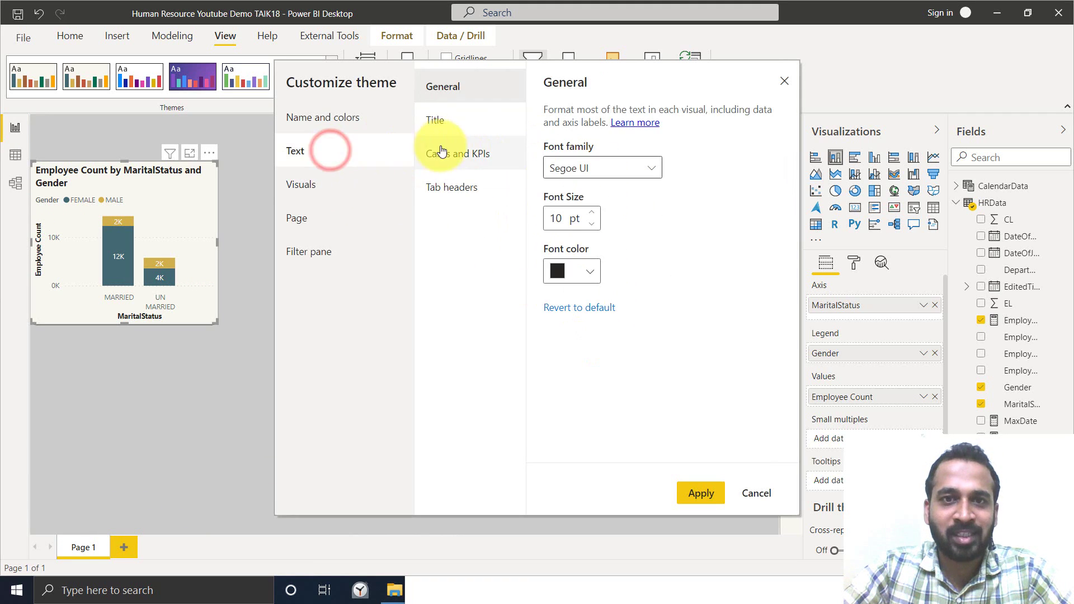
click(447, 121)
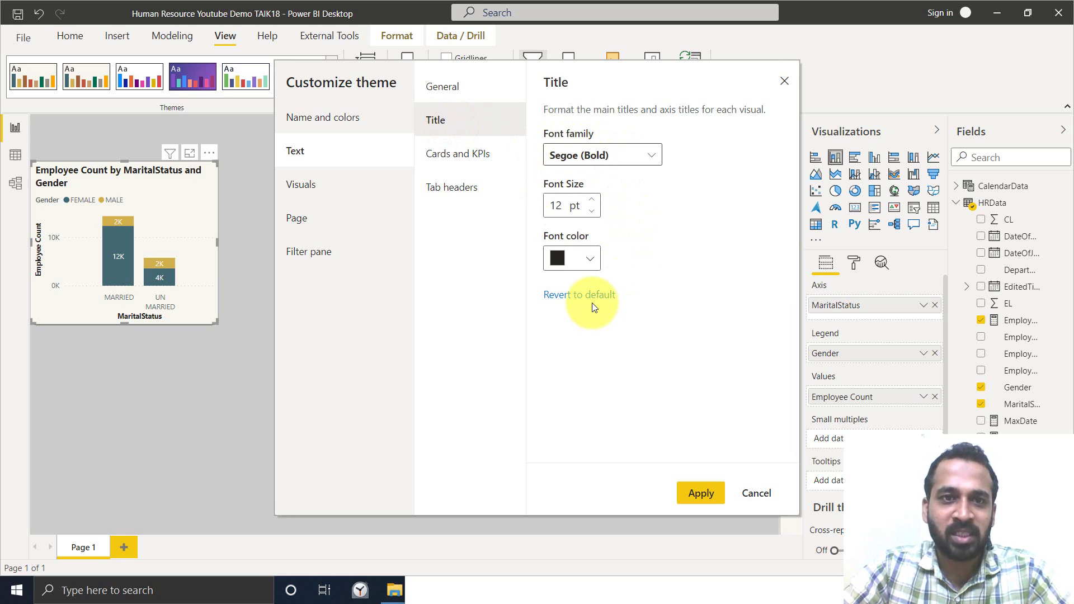
click(757, 493)
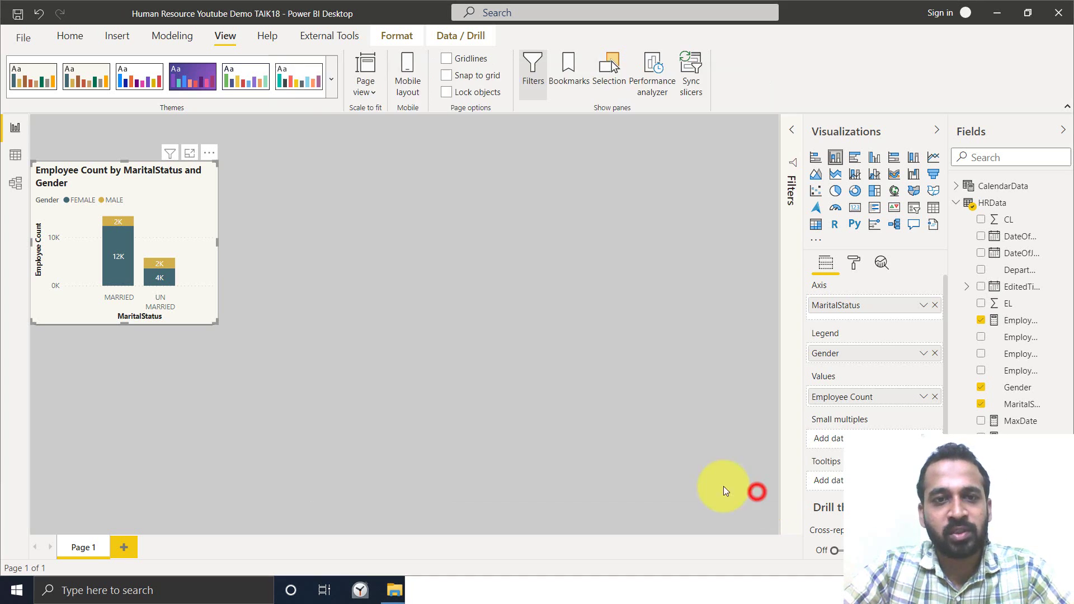
Center the stacked column chart's title in its Format settings
click(855, 263)
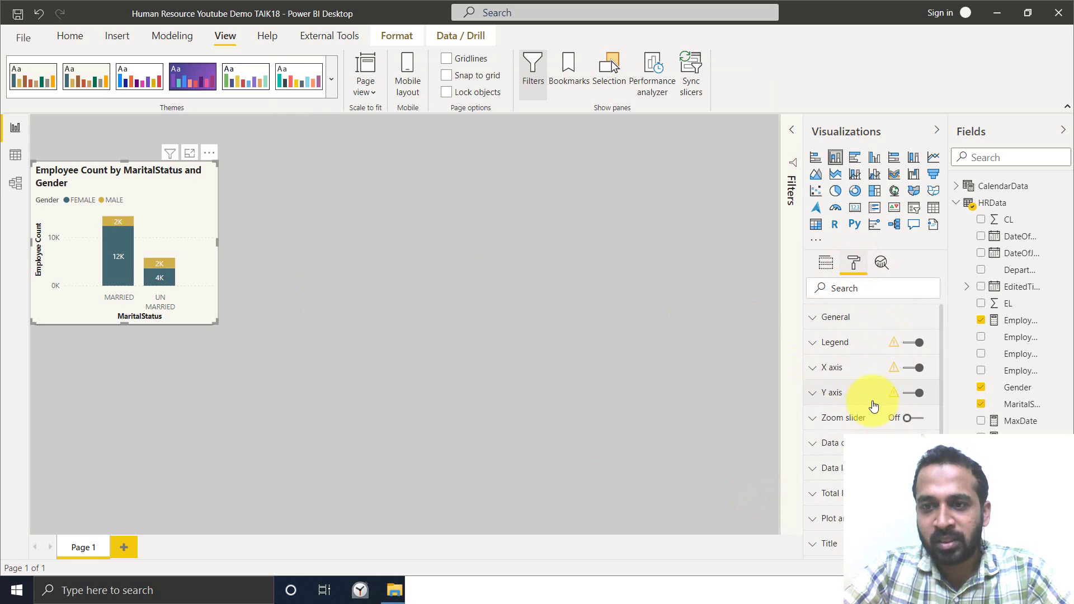
scroll(874, 406, down, 3)
click(839, 400)
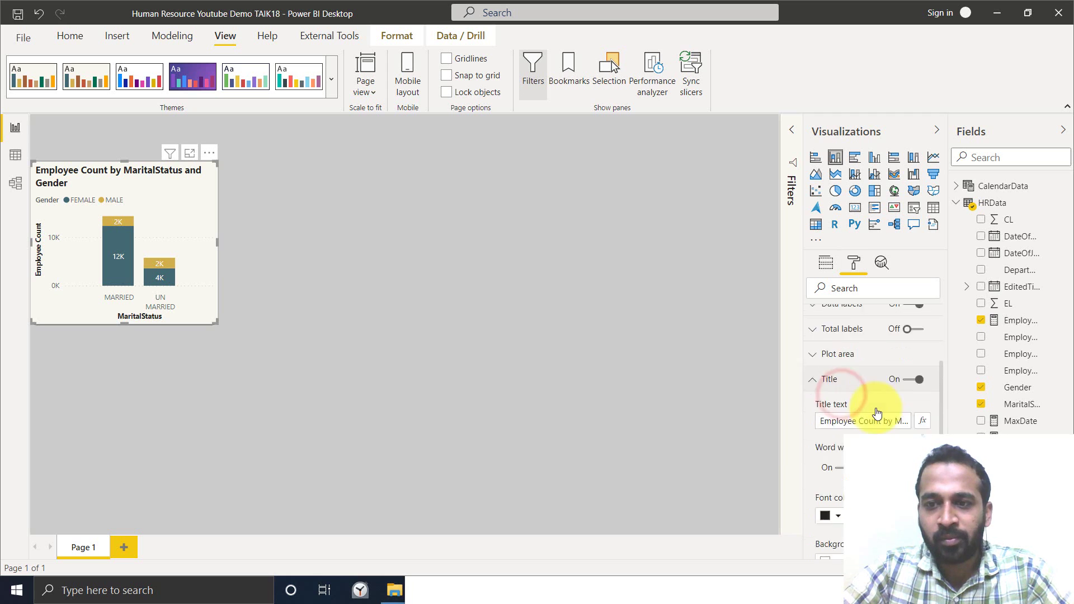
scroll(877, 413, down, 2)
click(839, 492)
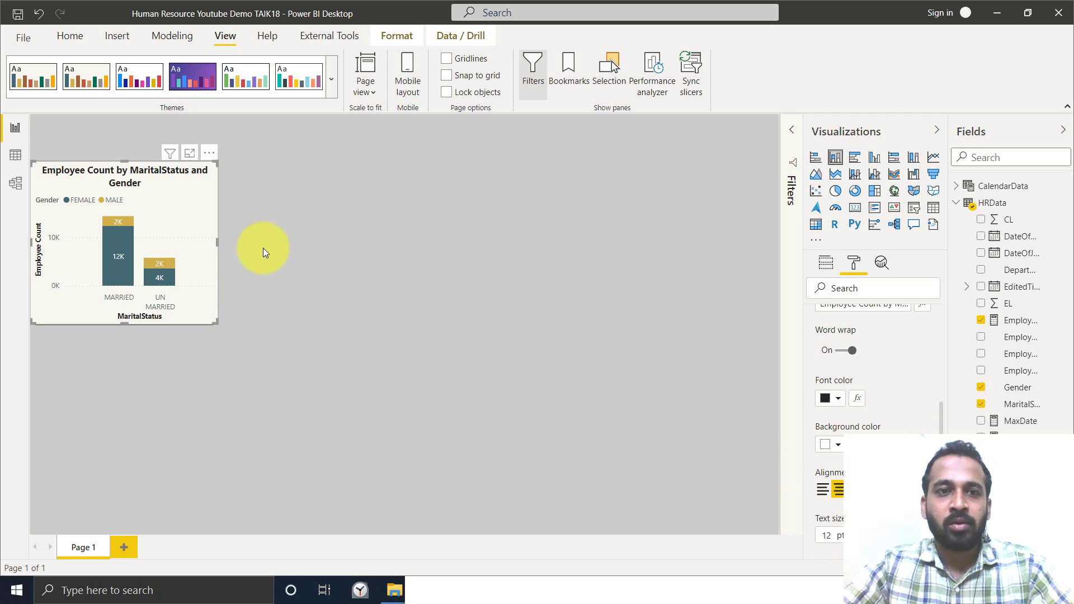
Narrow the column chart so its title wraps, then deselect it
drag(217, 244, 193, 242)
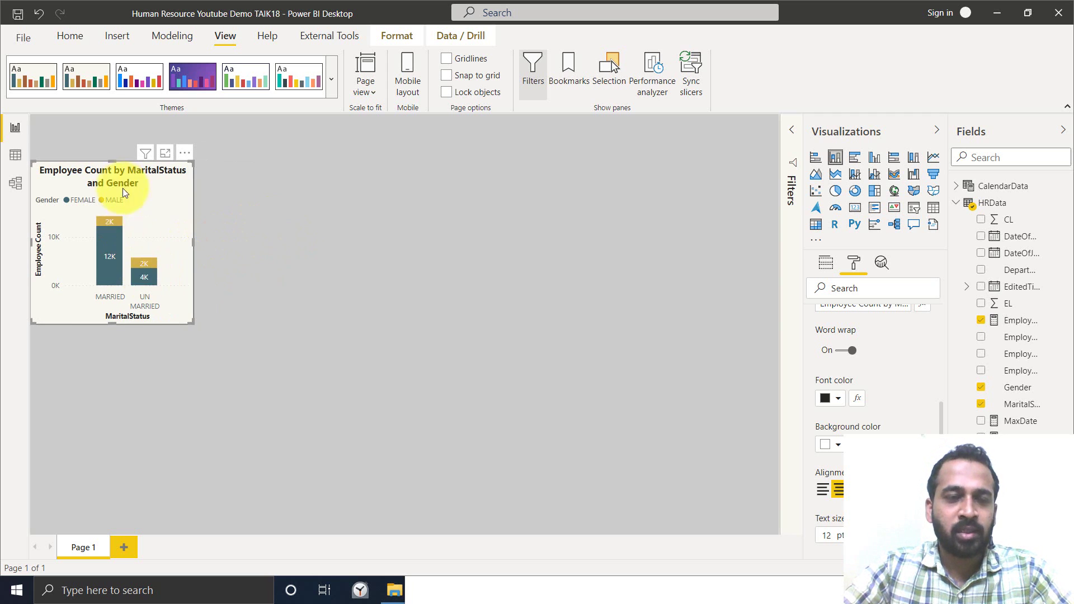
click(257, 230)
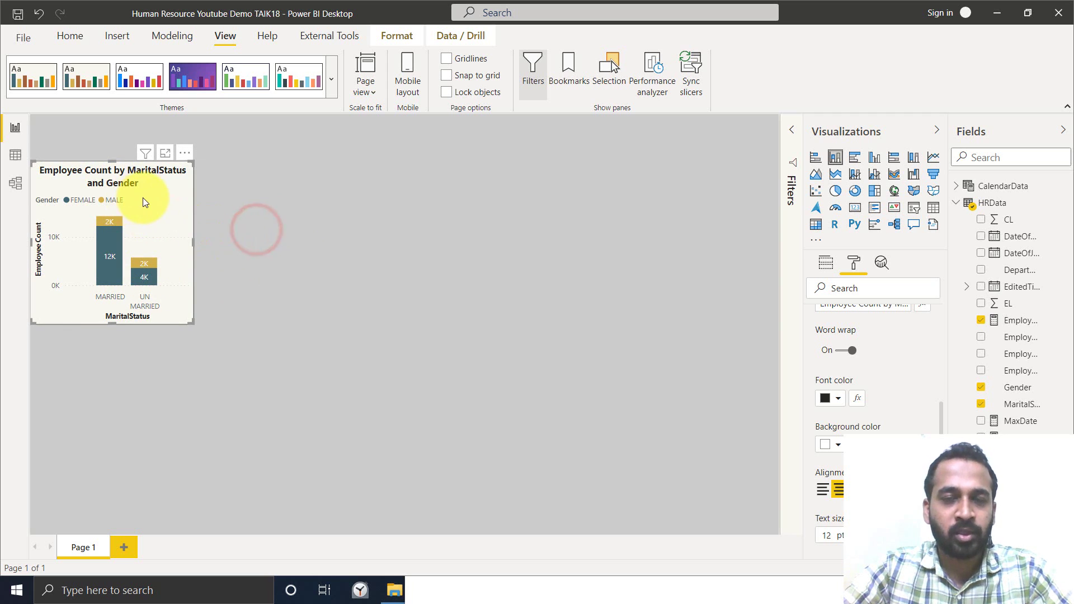
click(251, 220)
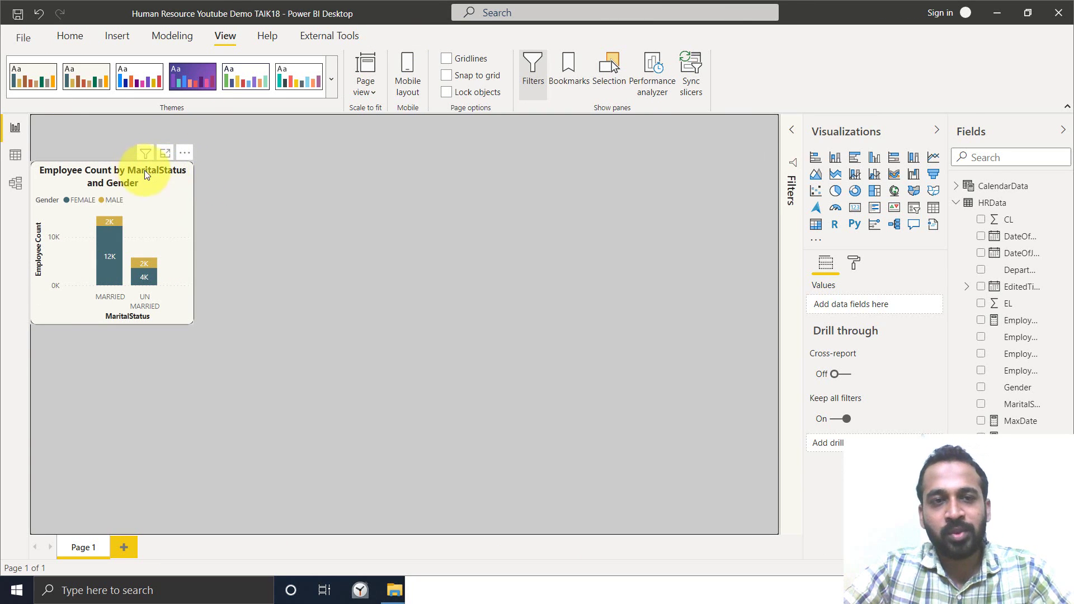
click(237, 178)
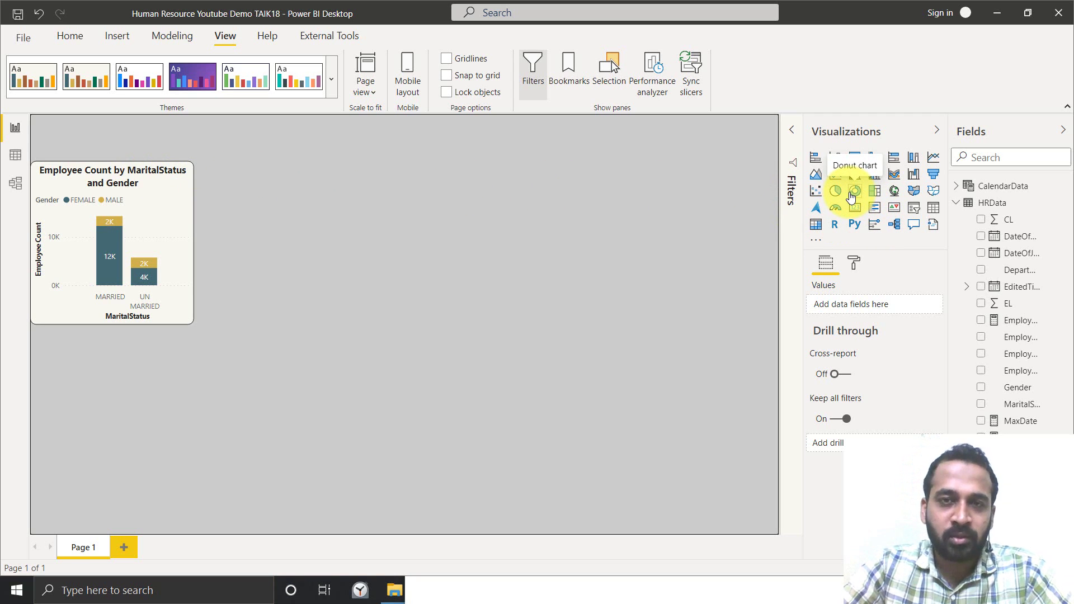
Add an empty pie chart and place it beside the column chart
drag(836, 191, 242, 245)
drag(107, 345, 280, 173)
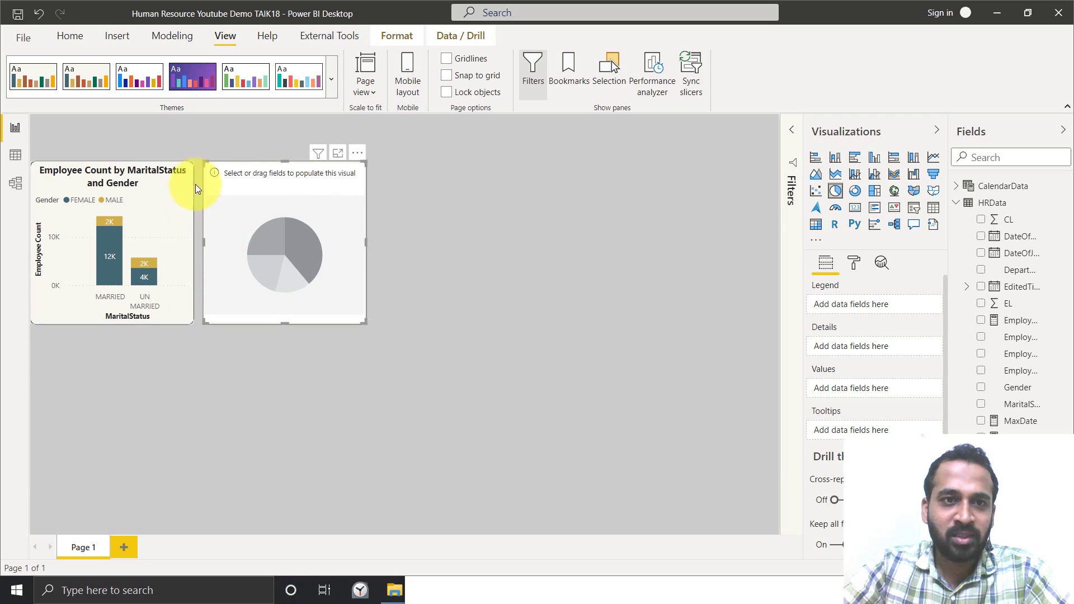
click(399, 258)
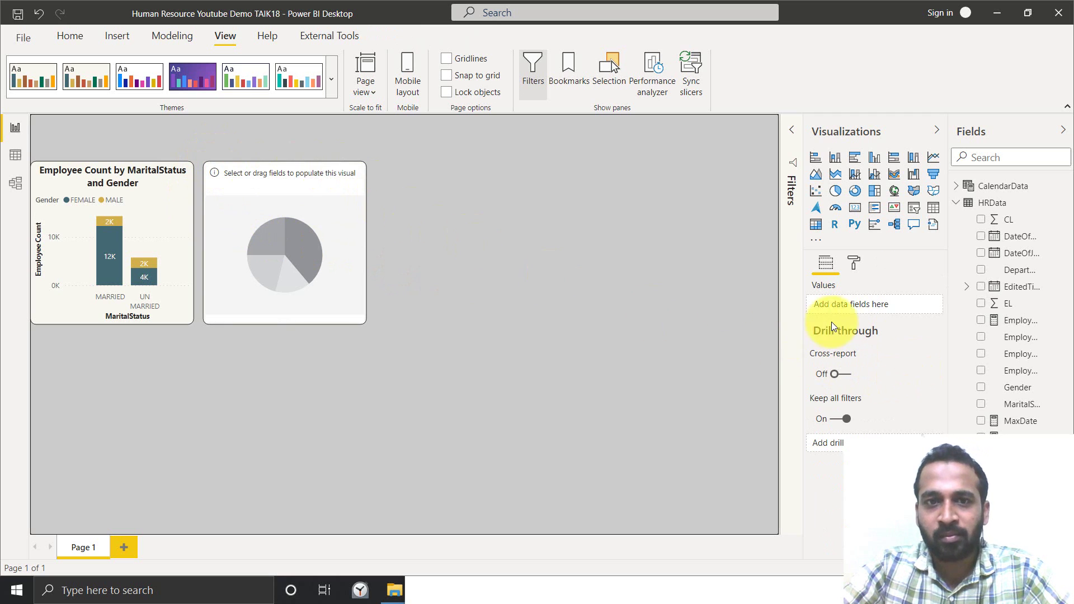
click(341, 209)
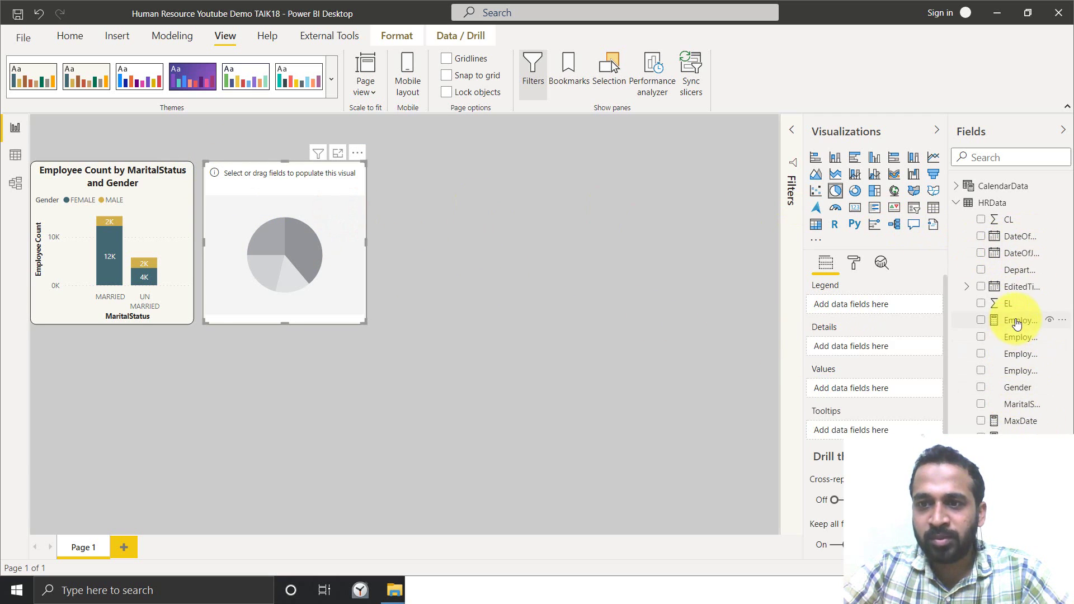
Set Employee Count as the pie's values and Gender as its legend, narrowing it slightly
drag(1016, 319, 886, 390)
drag(1019, 388, 885, 306)
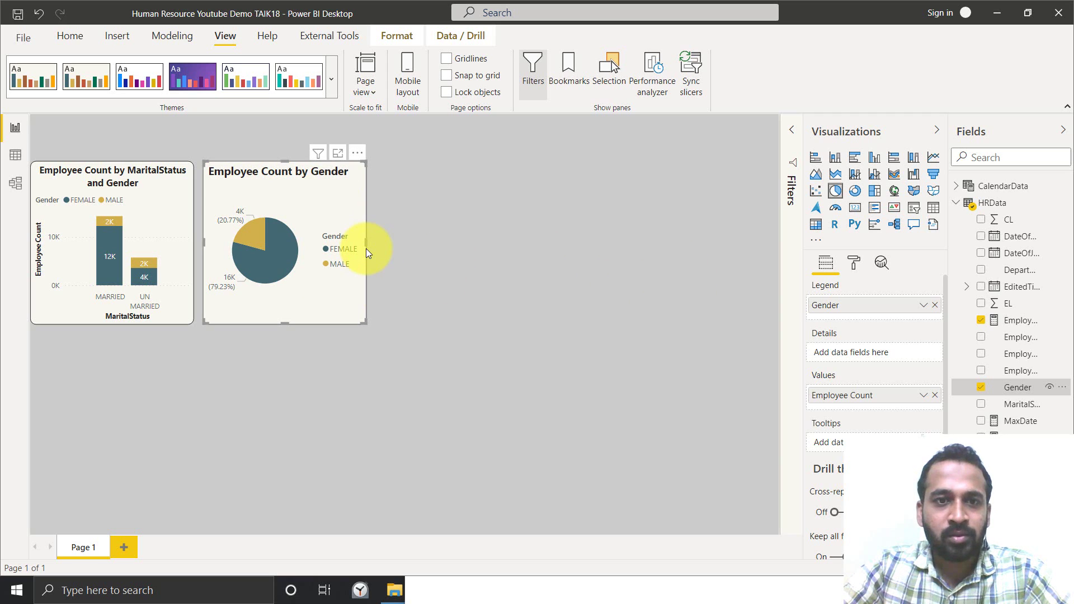
drag(366, 248, 326, 244)
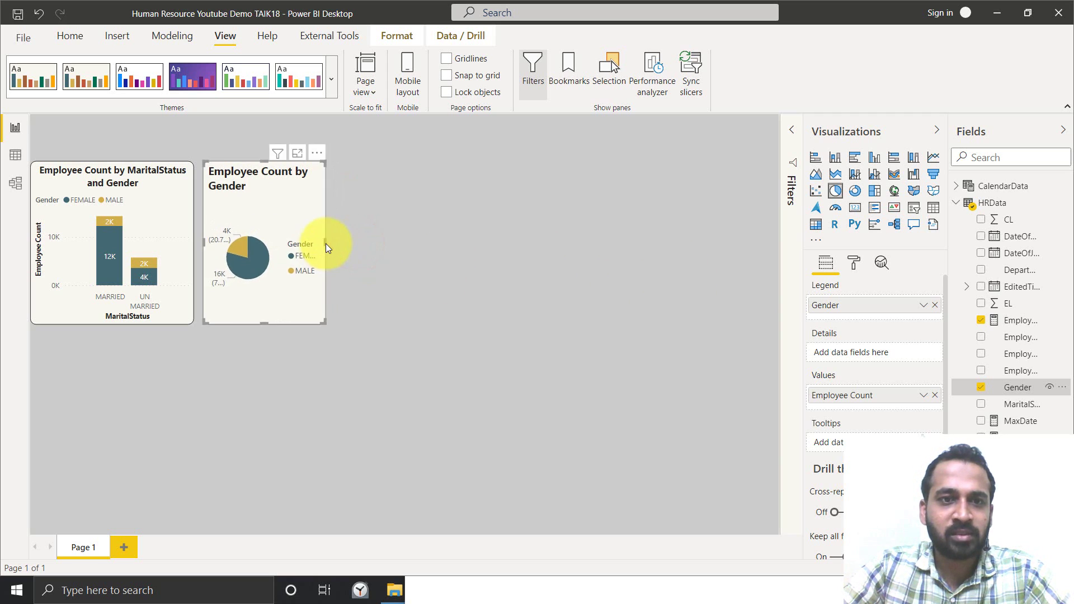
Give the pie chart title text size 12 with center alignment
click(855, 263)
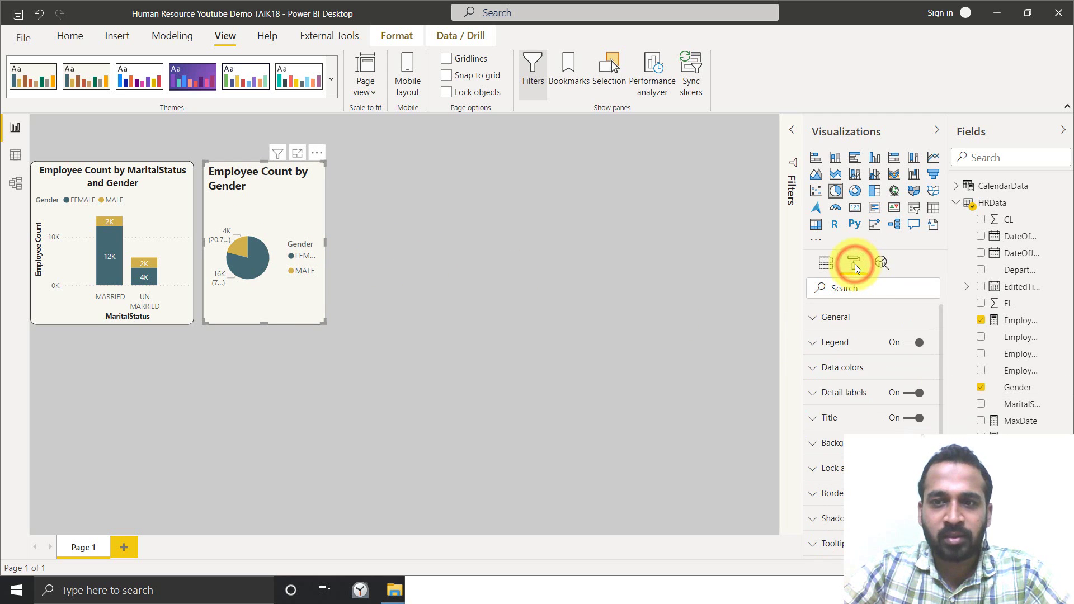
scroll(847, 425, down, 1)
click(849, 403)
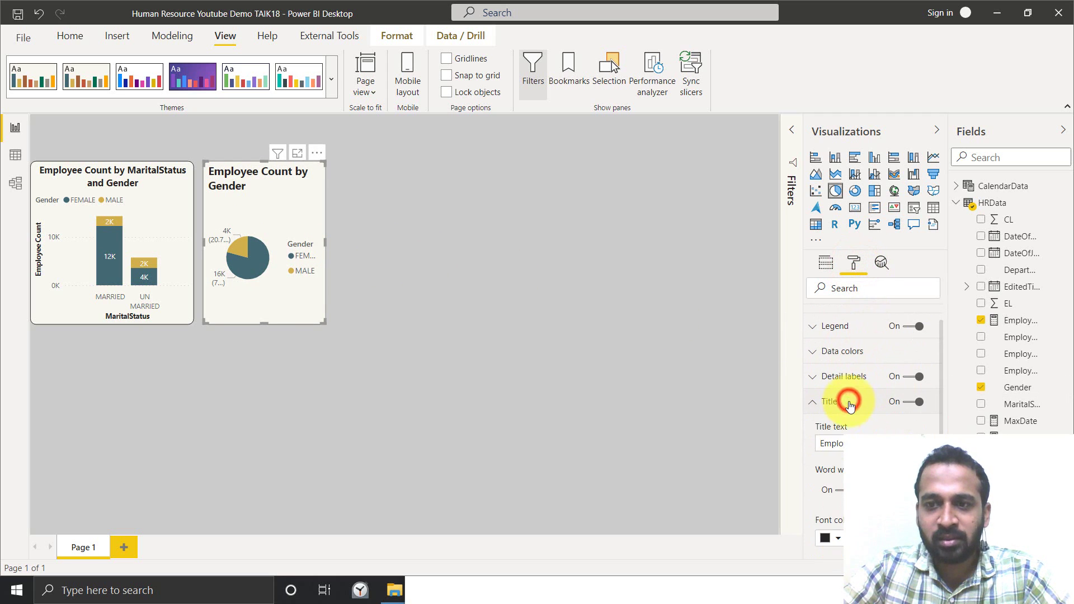
scroll(850, 405, down, 3)
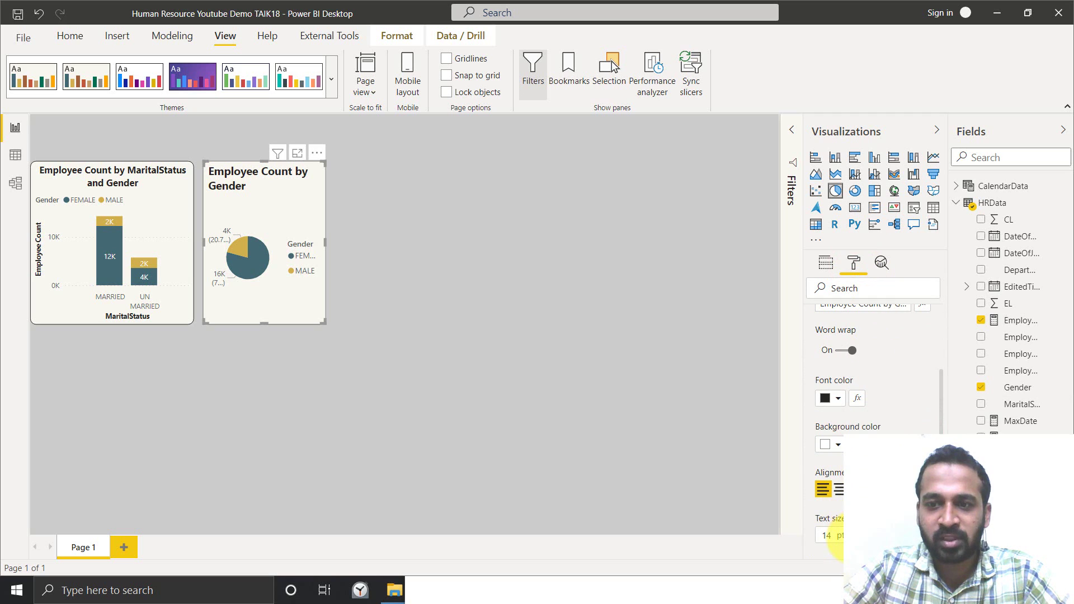
text(12)
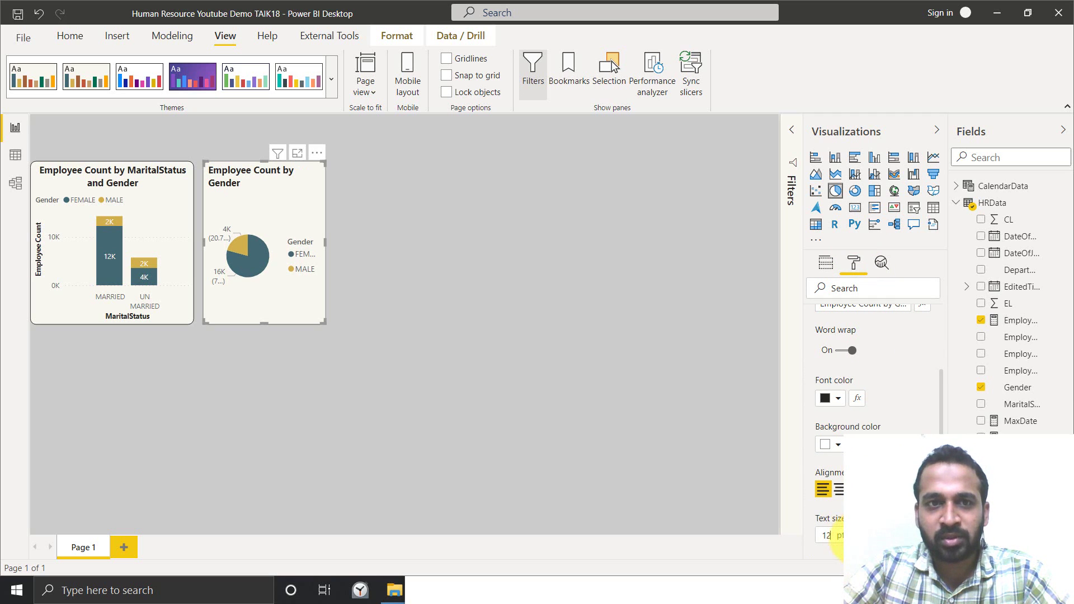
click(839, 489)
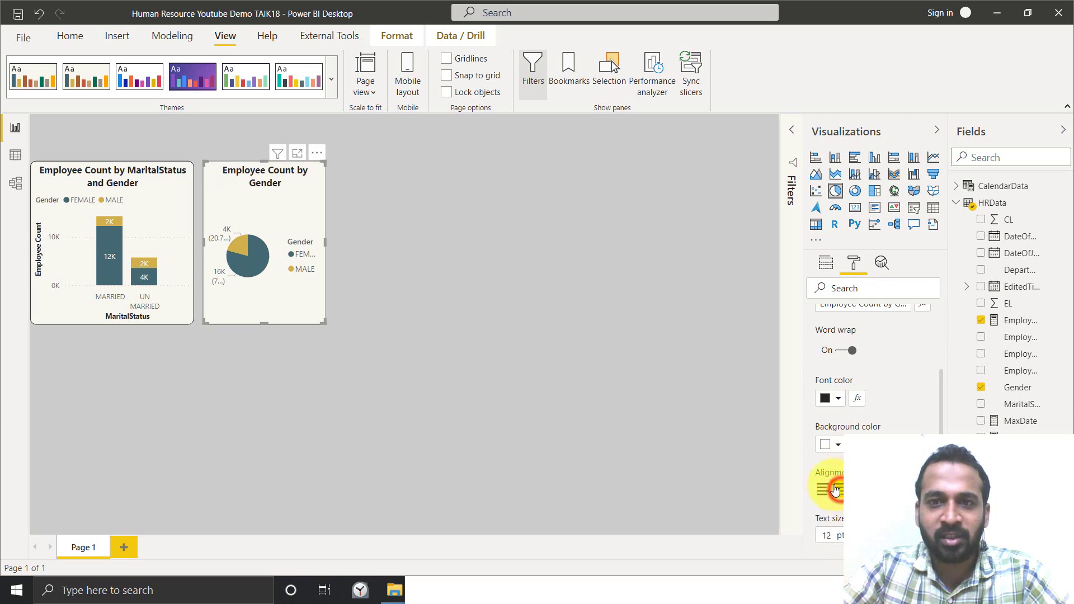
scroll(887, 378, up, 5)
click(835, 410)
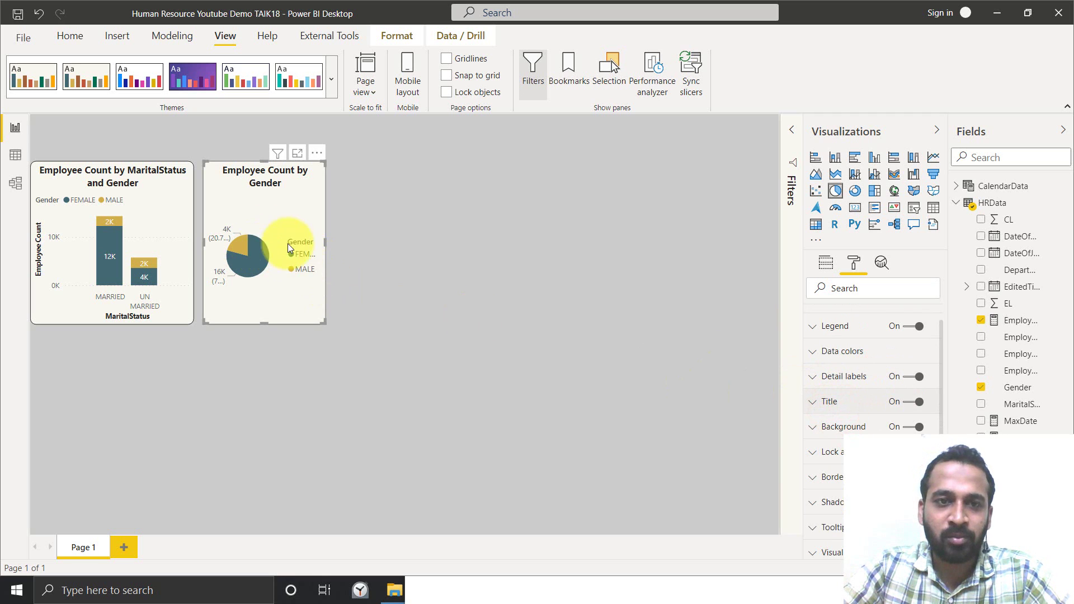
Set the pie legend position to Top and widen the chart so its title fits one line
click(844, 329)
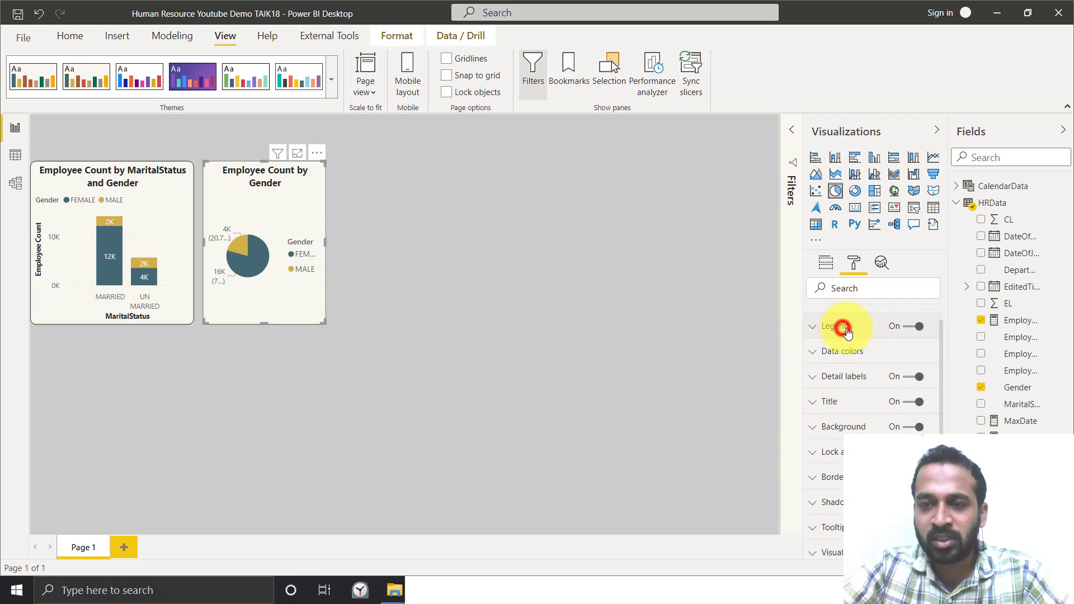
click(856, 369)
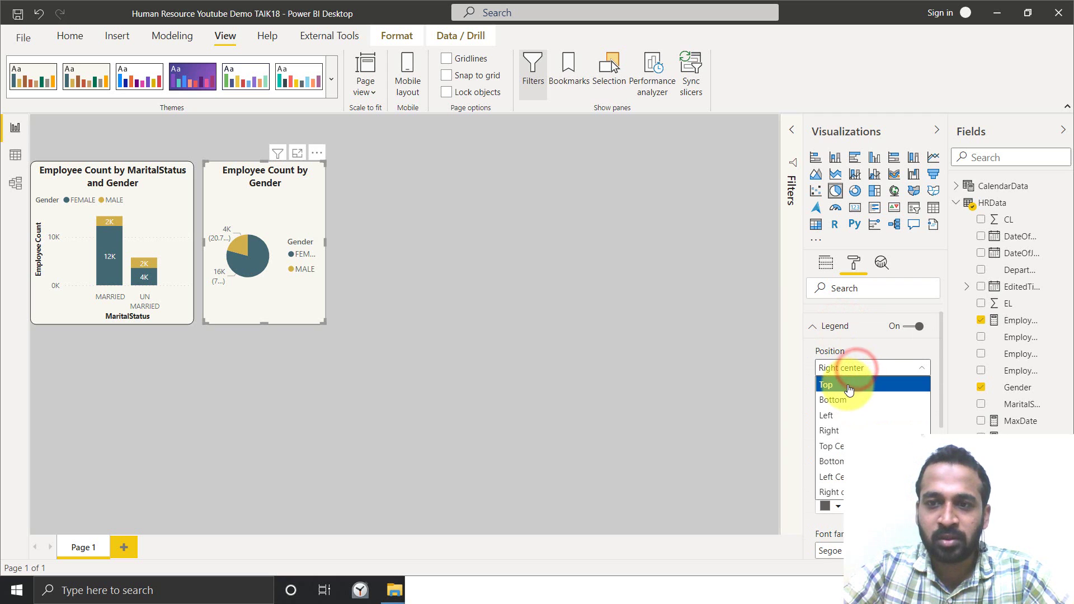
click(834, 415)
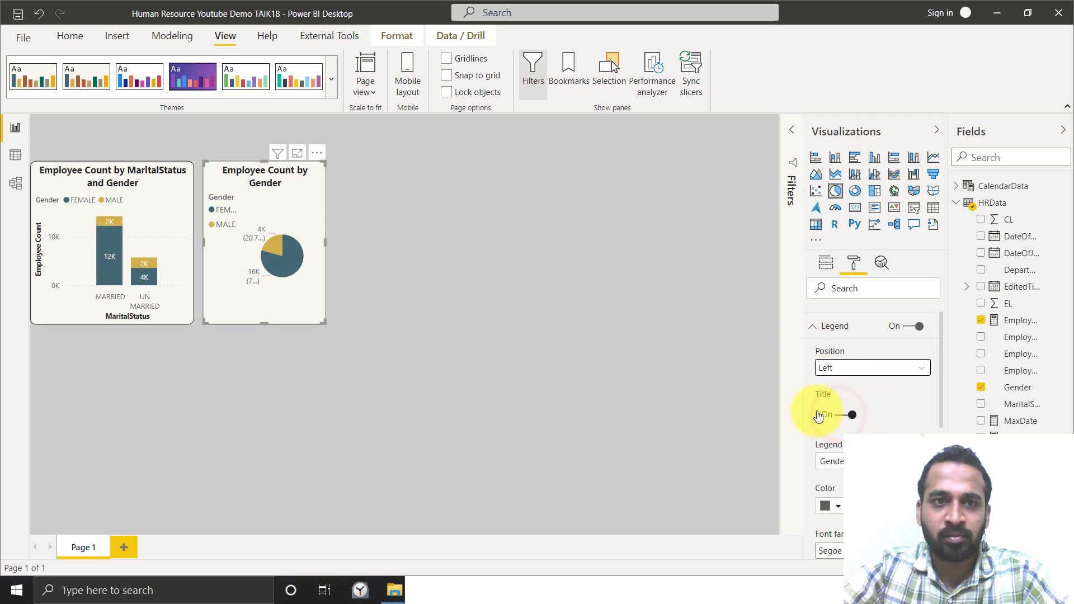
click(850, 373)
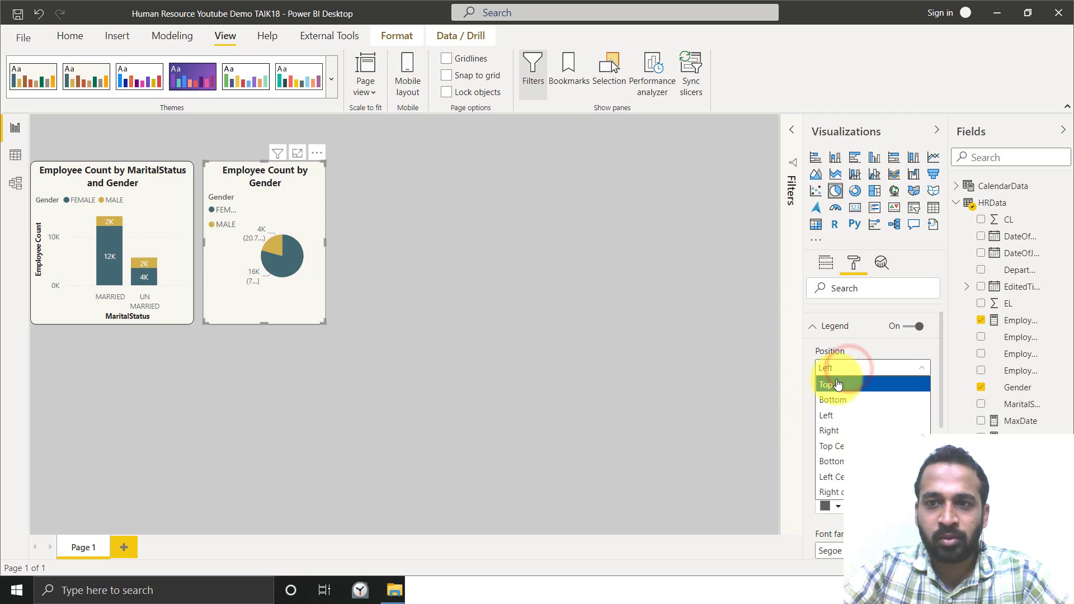
click(836, 381)
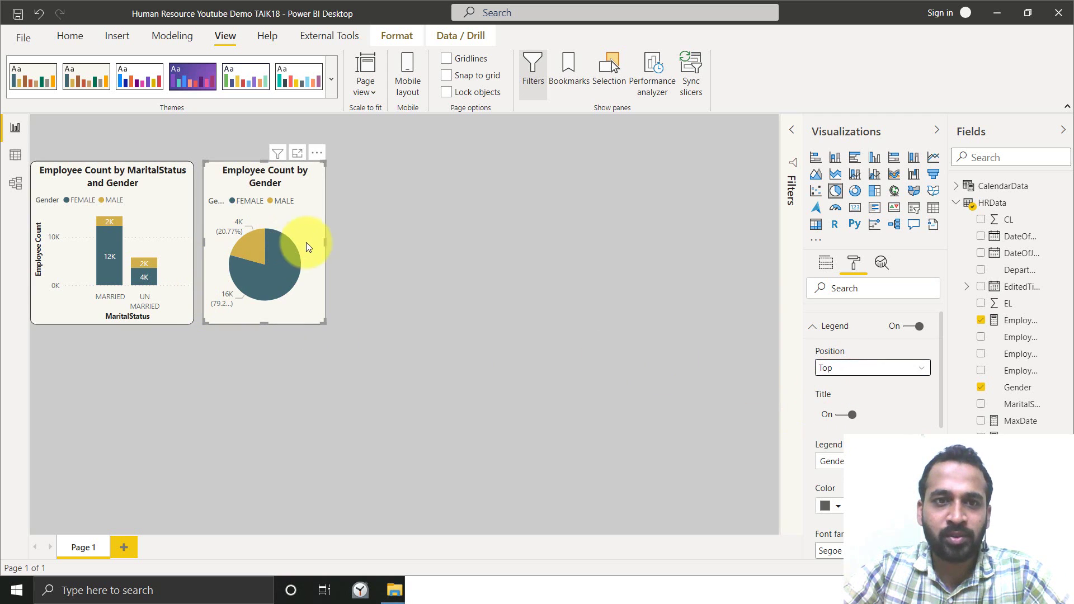
drag(326, 242, 339, 244)
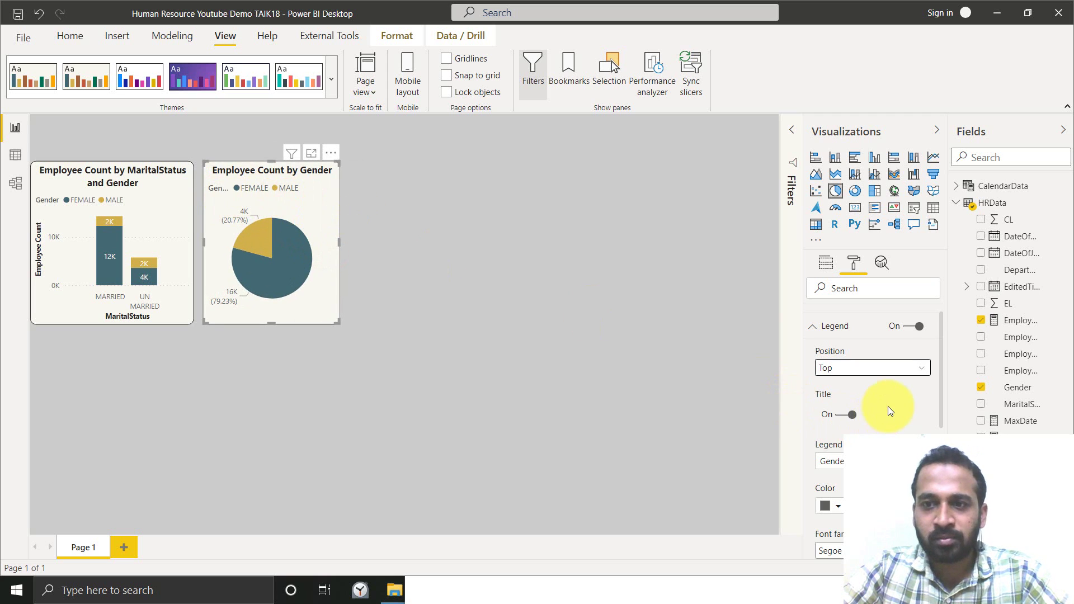
Turn off the Gender legend title on the pie chart
scroll(888, 406, up, 1)
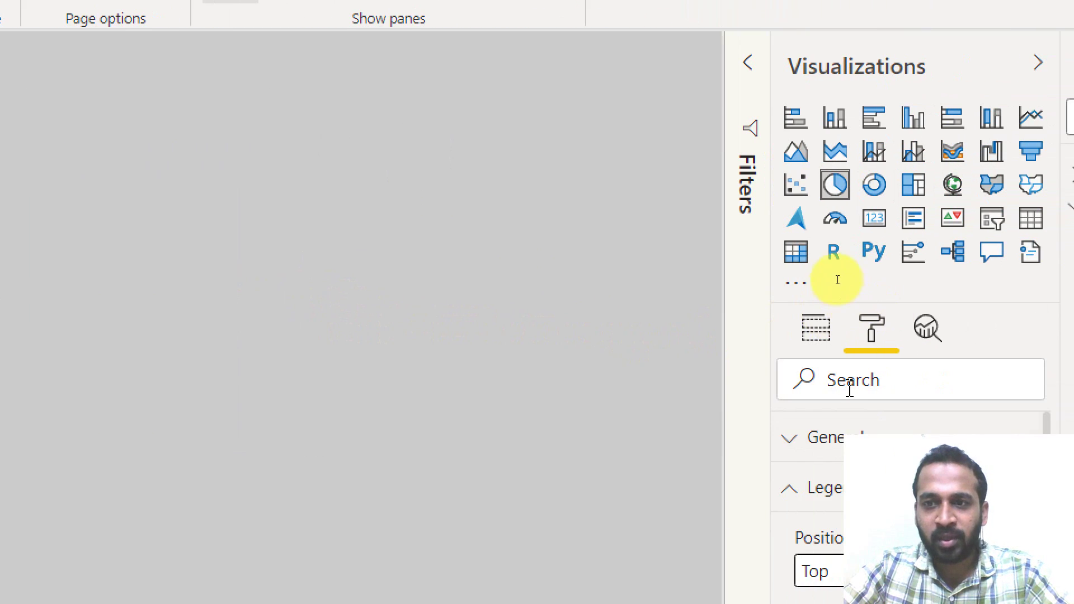
scroll(887, 347, down, 3)
scroll(926, 364, up, 1)
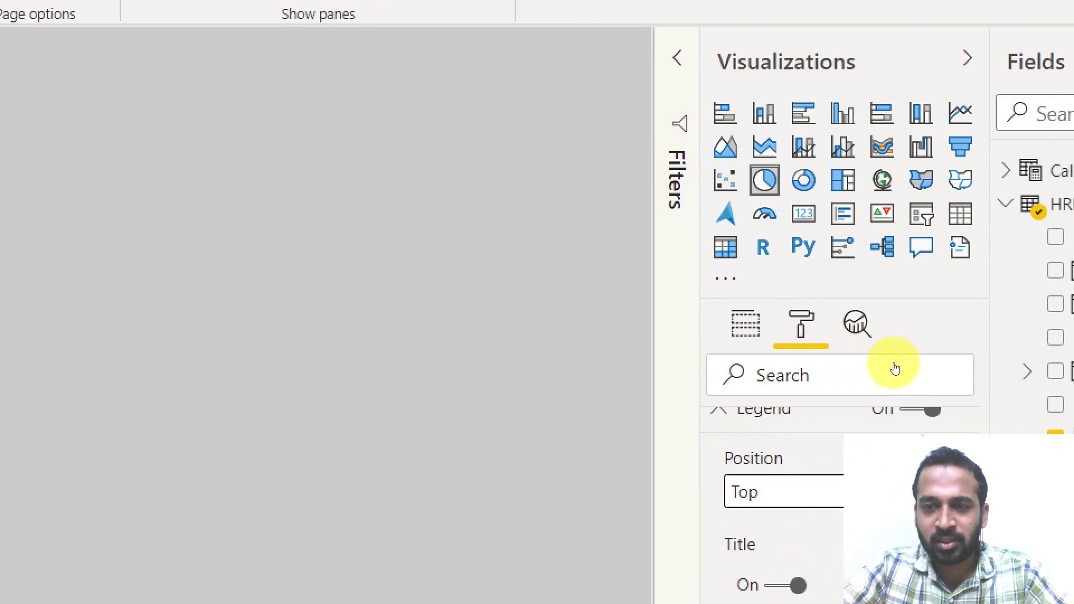
scroll(923, 367, up, 2)
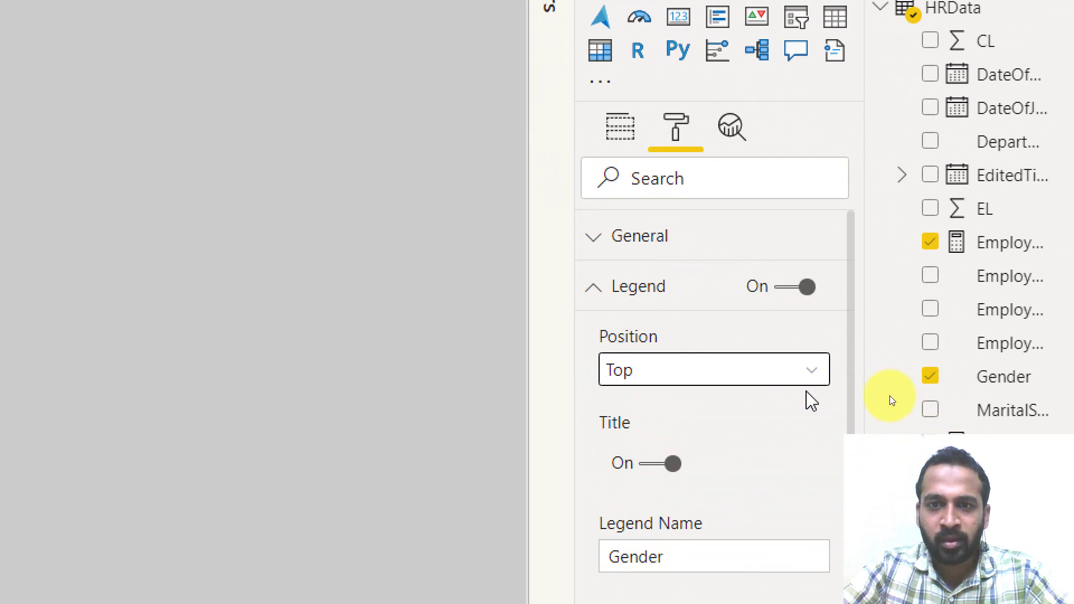
click(655, 476)
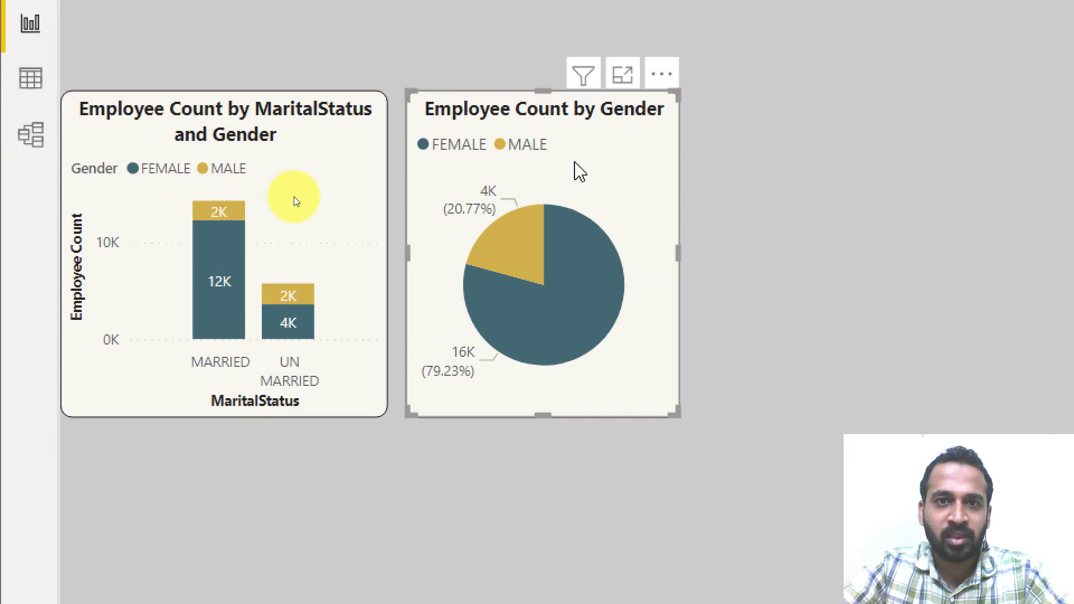
Turn off the Gender legend title on the stacked column chart and deselect it
click(106, 175)
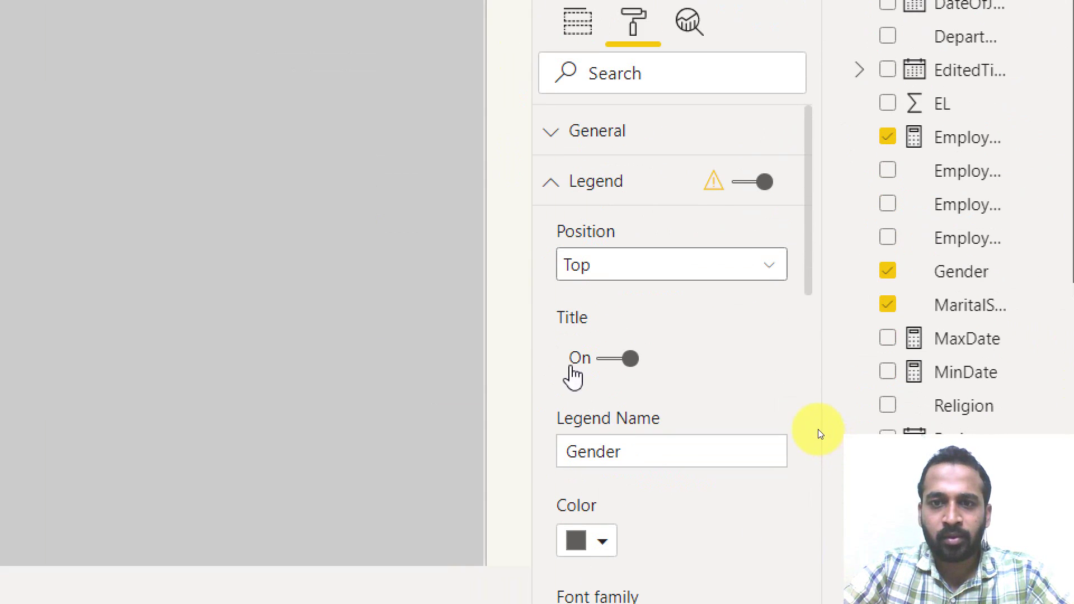
click(599, 359)
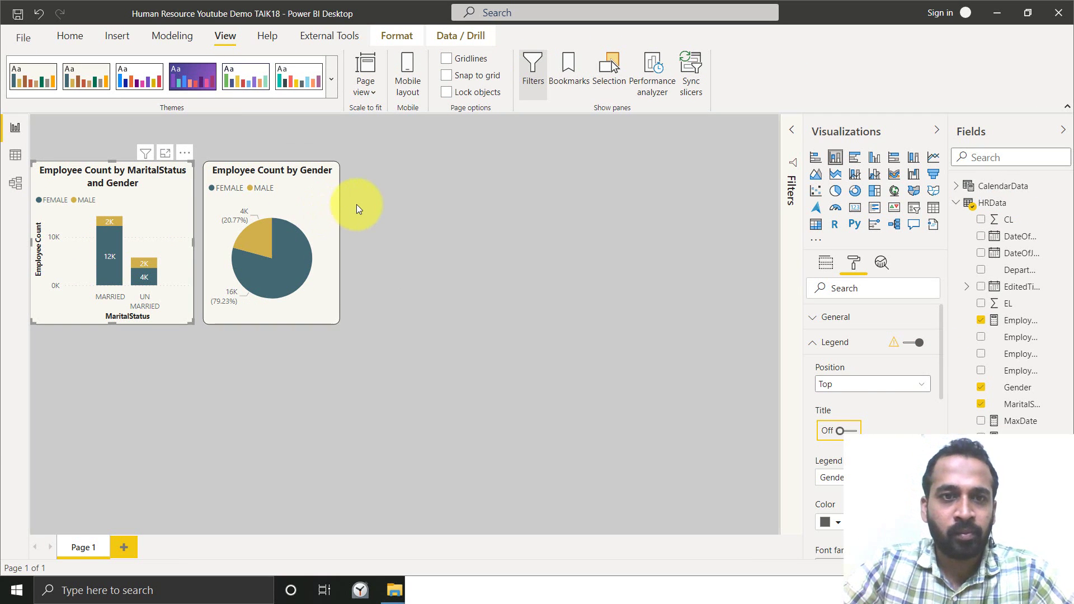
click(1023, 353)
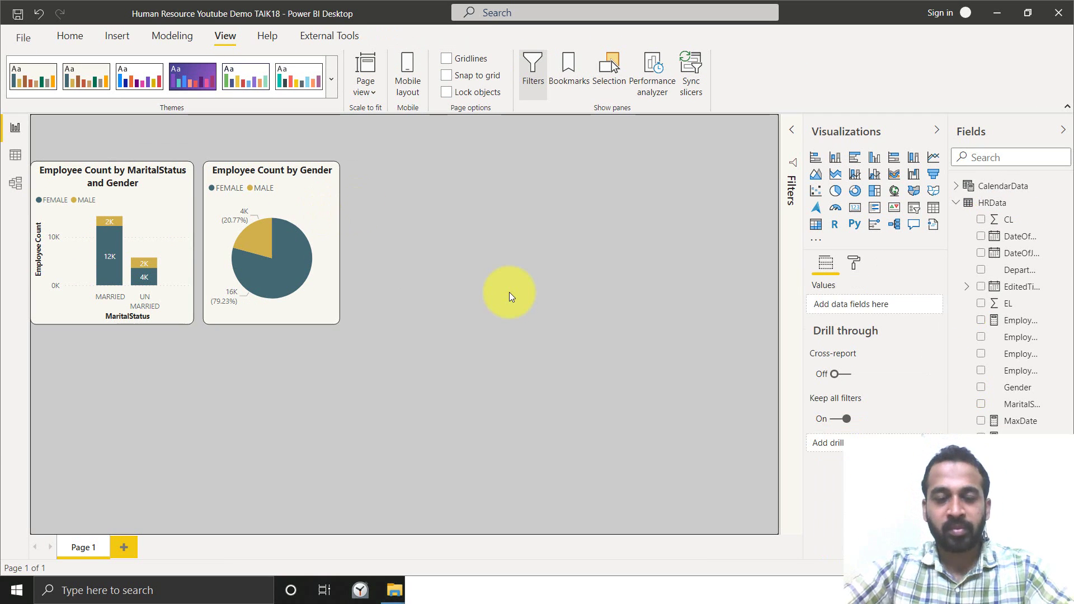